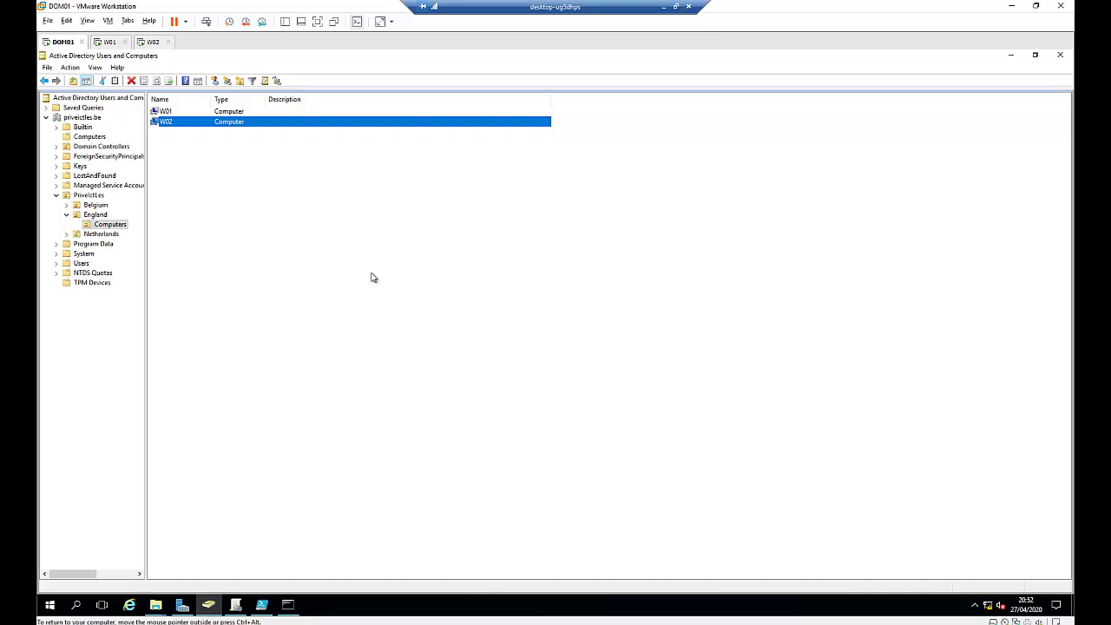
Step: Compare W01's BitLocker-protected Local Disk (C:) with W02's drive in This PC, ending on W01
click(111, 41)
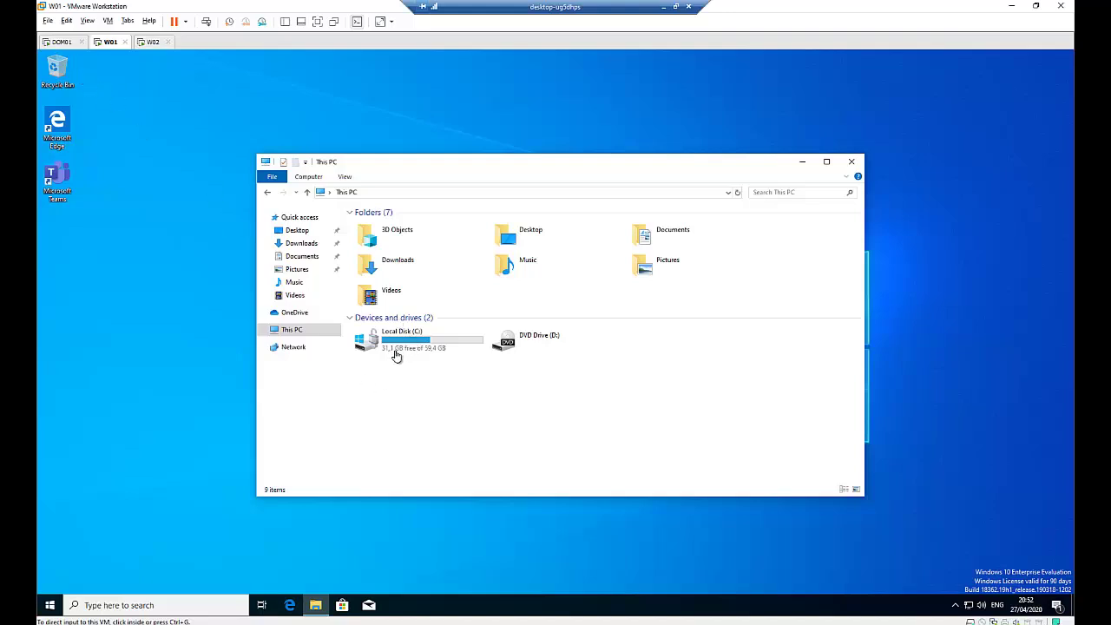
click(147, 42)
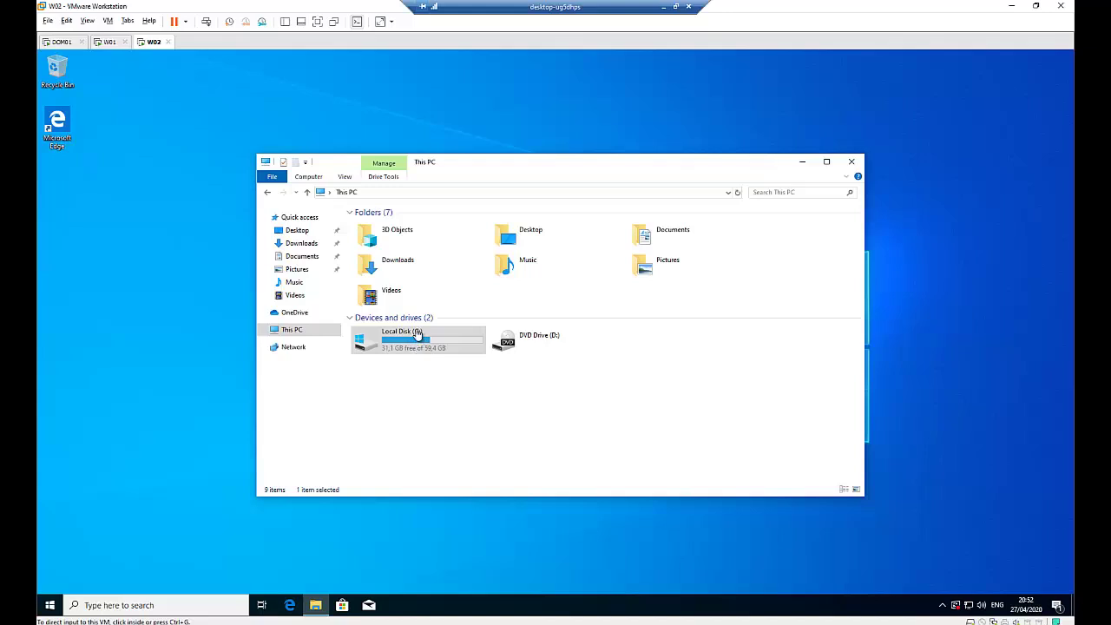
click(104, 44)
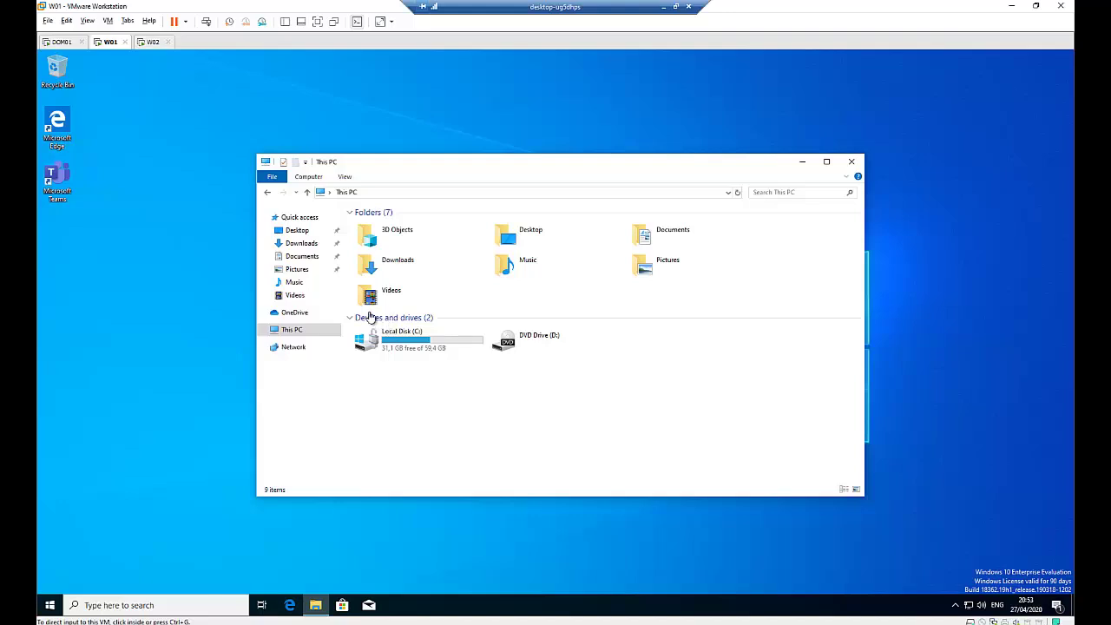
Step: On DOM01, check W01's BitLocker Recovery tab in Active Directory Users and Computers, which shows no recovery passwords
click(58, 44)
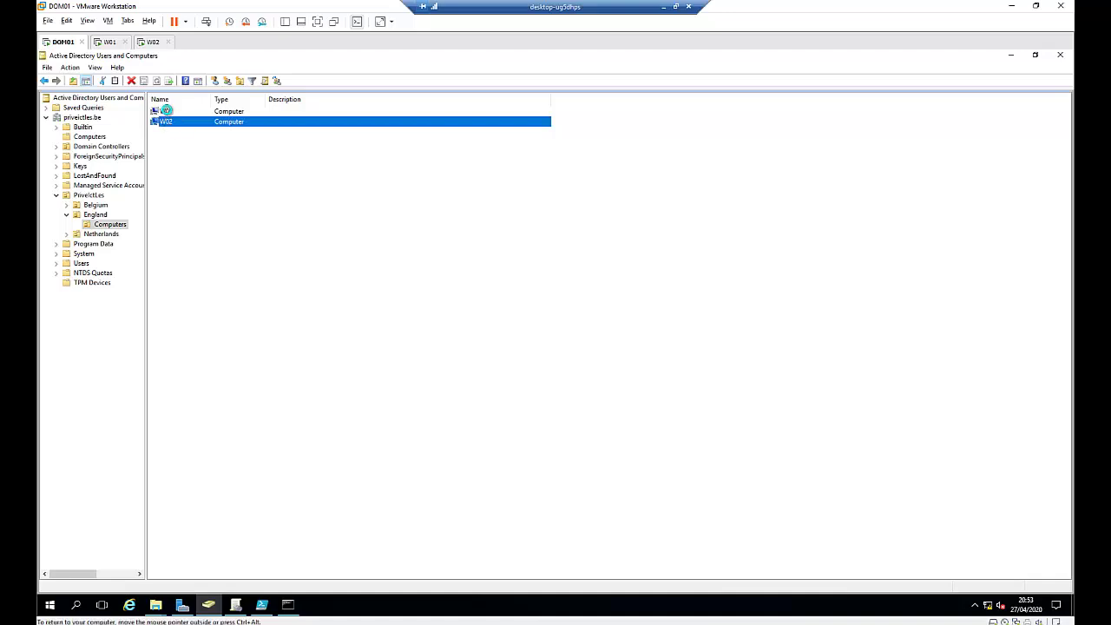
click(168, 113)
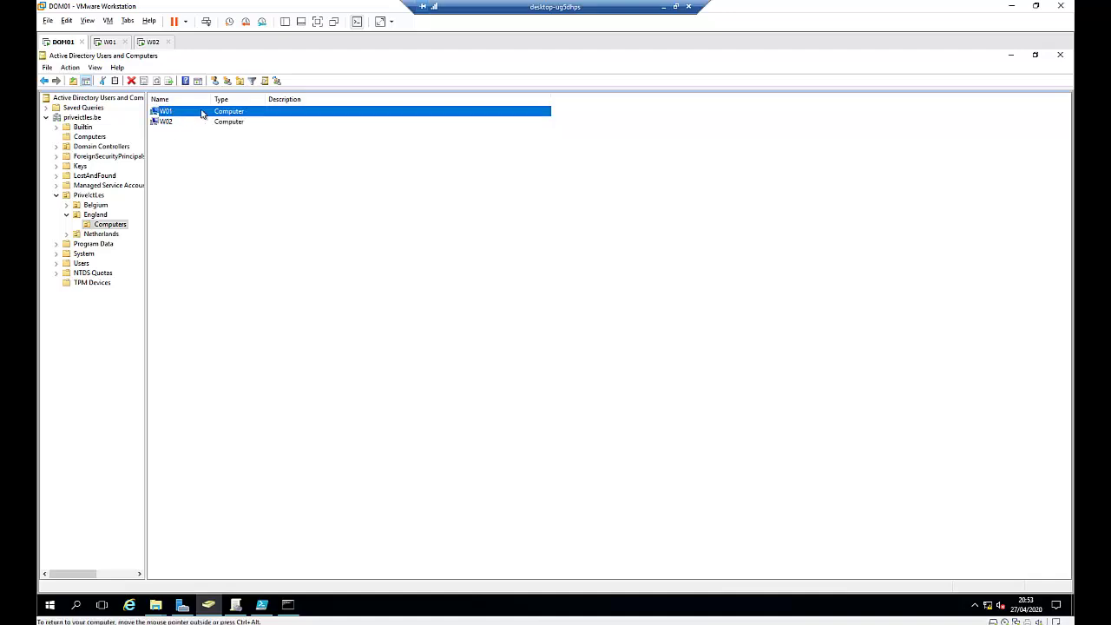
double_click(167, 112)
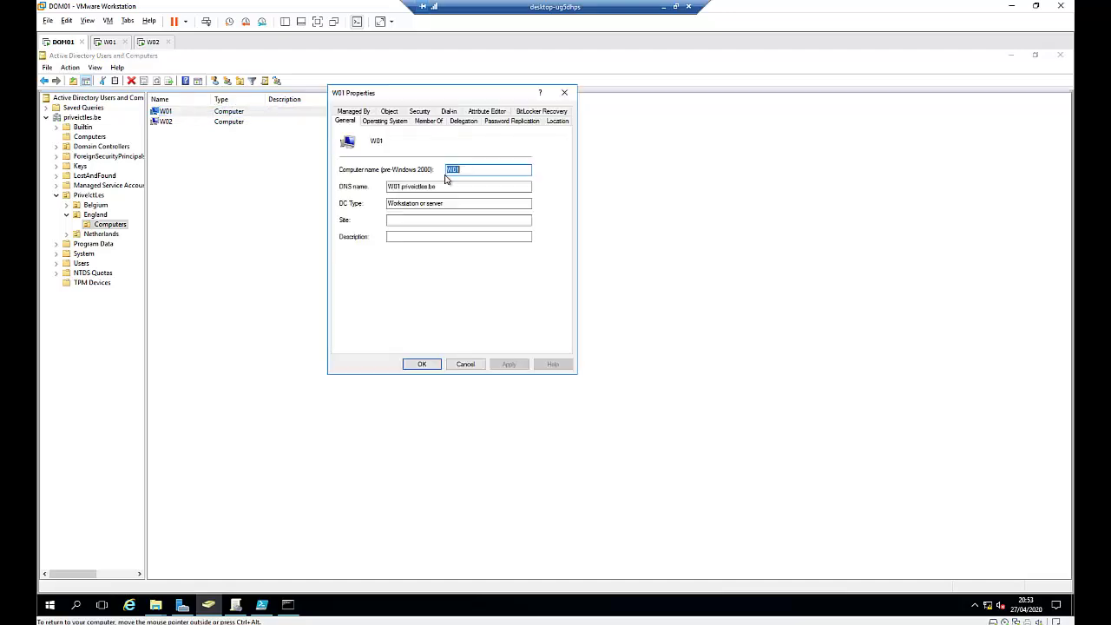
click(545, 112)
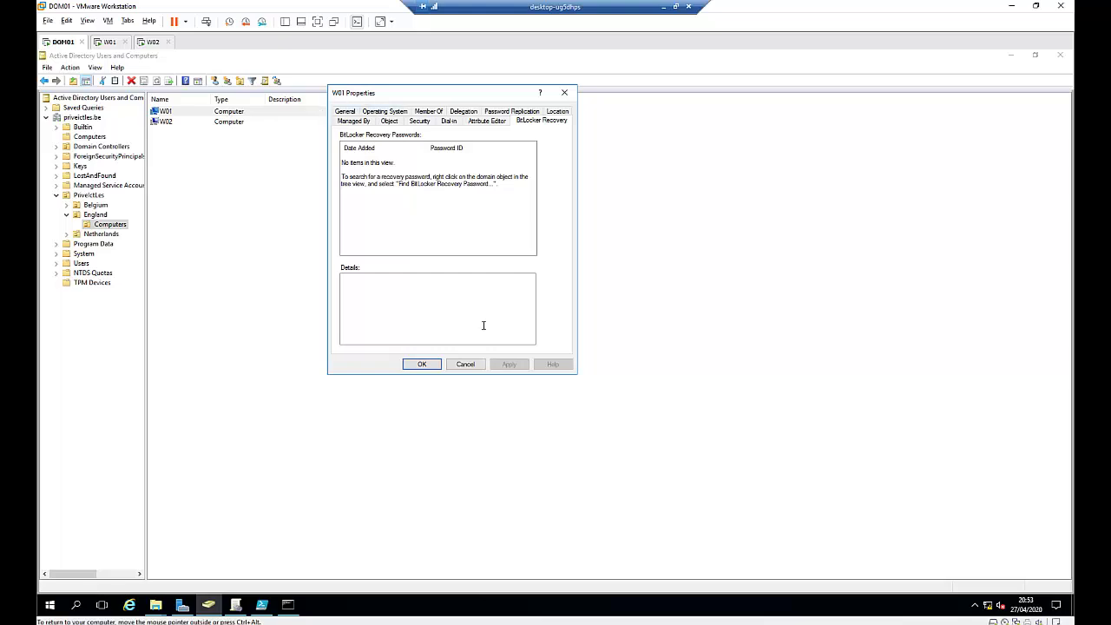
click(465, 364)
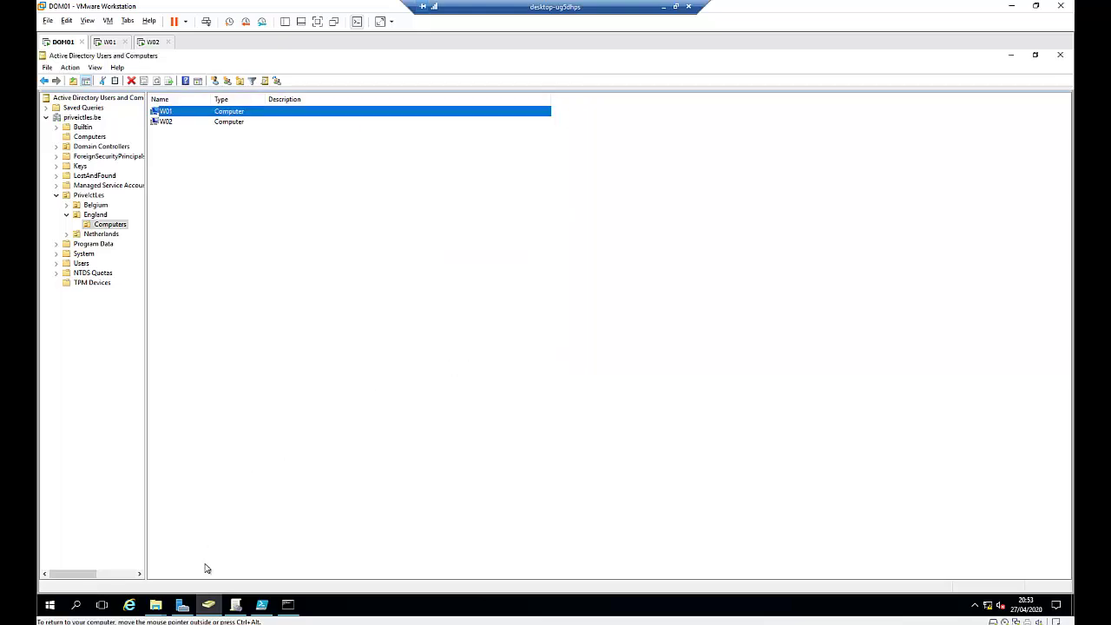
Step: Run the Add Roles and Features wizard to the Features page and check the BitLocker Drive Encryption entry
click(182, 605)
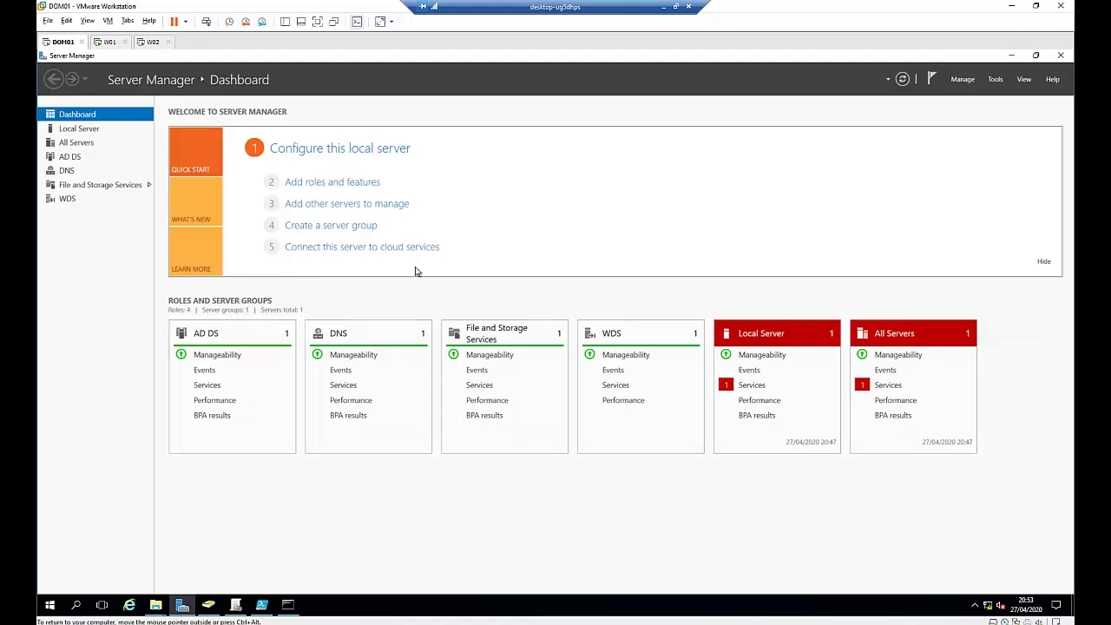
click(351, 184)
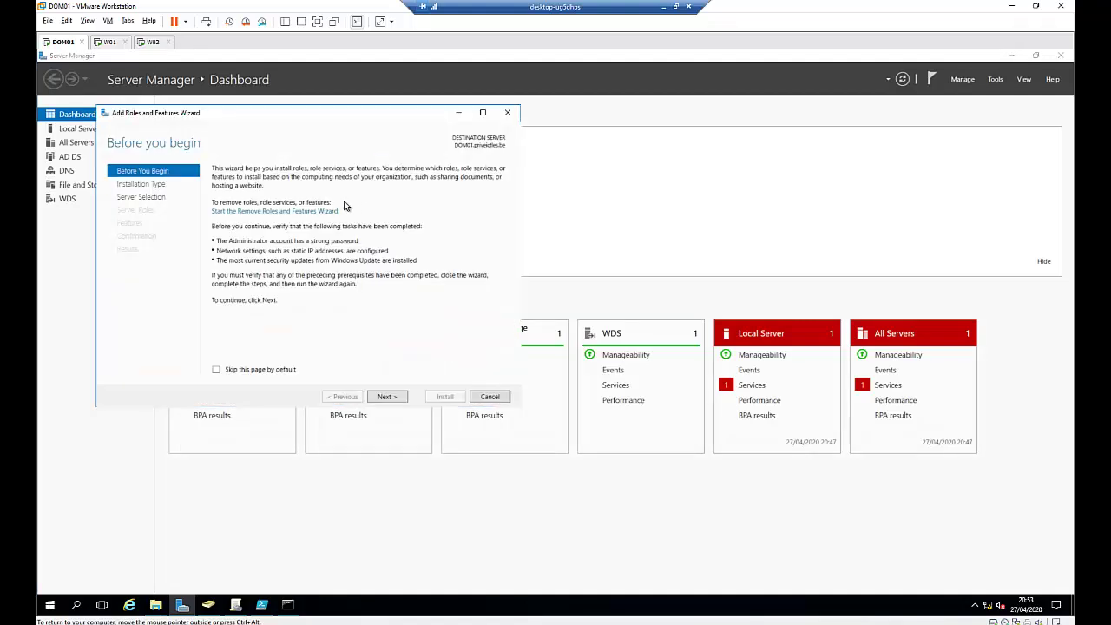
click(391, 397)
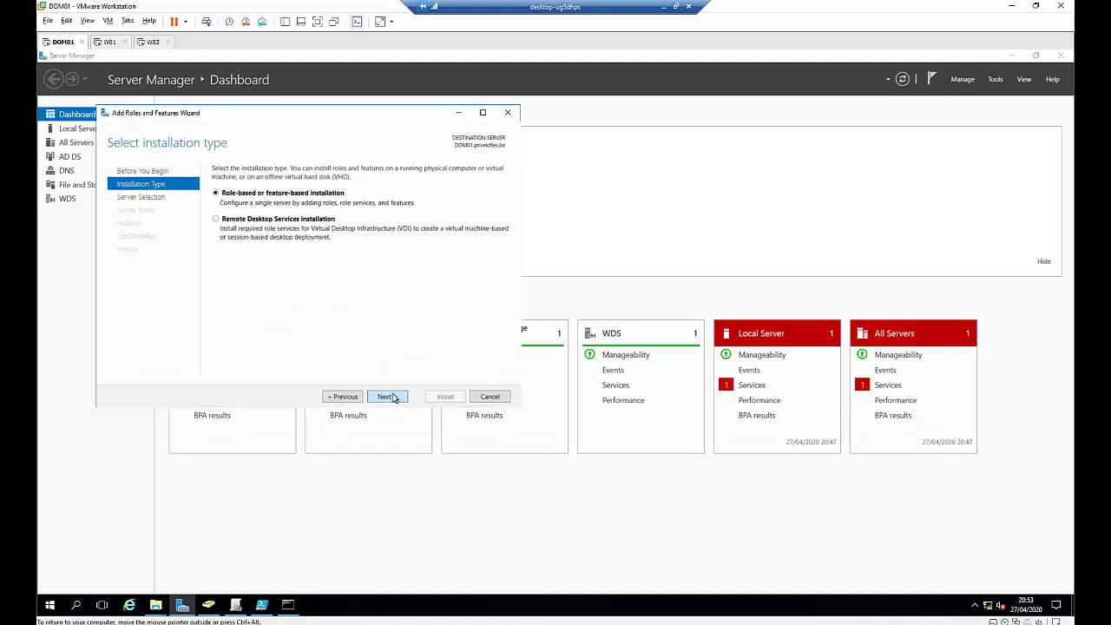
click(391, 396)
click(390, 396)
click(390, 396)
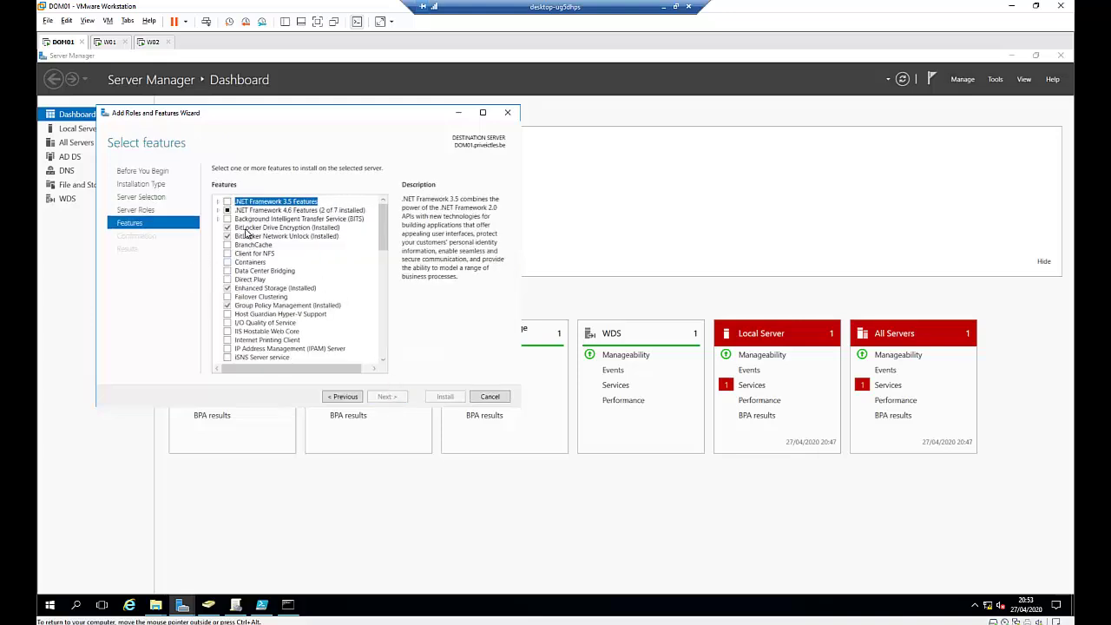
click(314, 229)
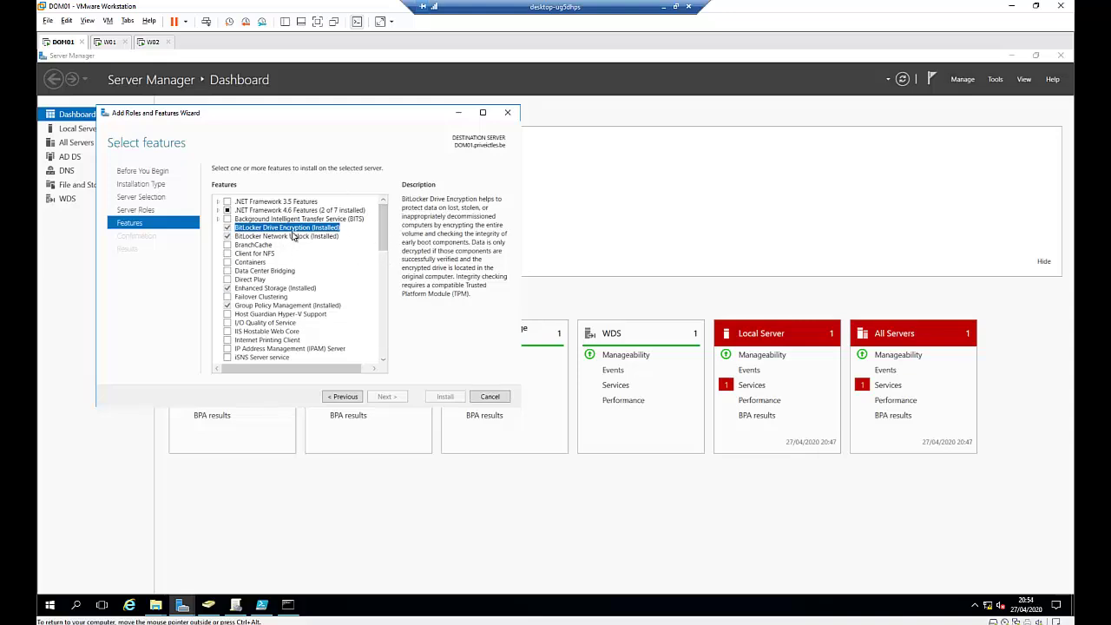
Step: Recheck W01's BitLocker Recovery tab in Active Directory Users and Computers, then close its properties
click(104, 44)
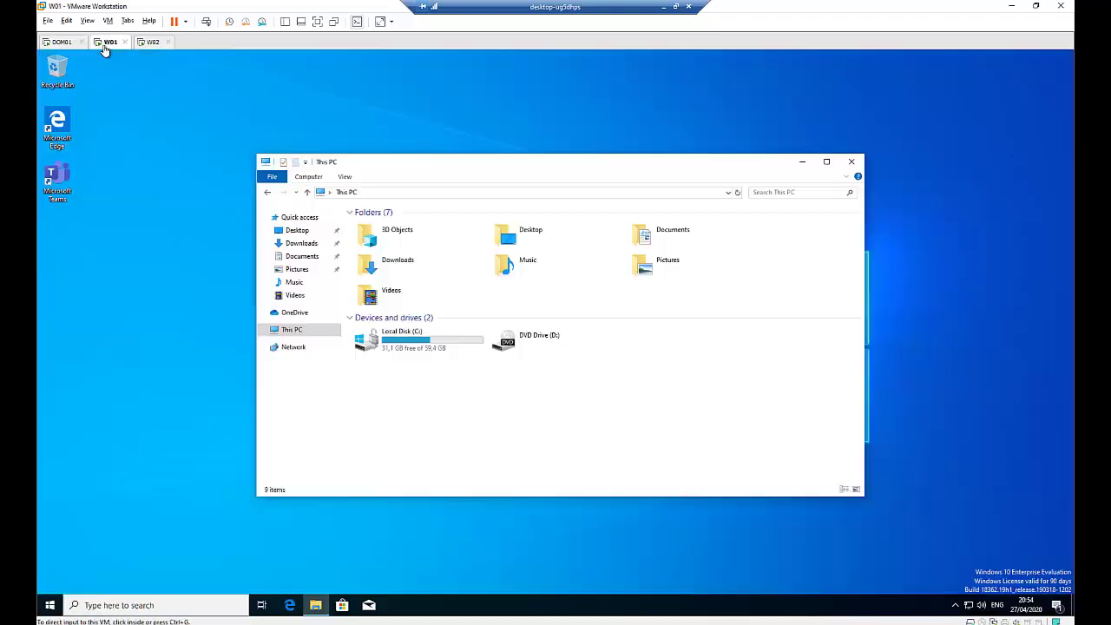
click(62, 43)
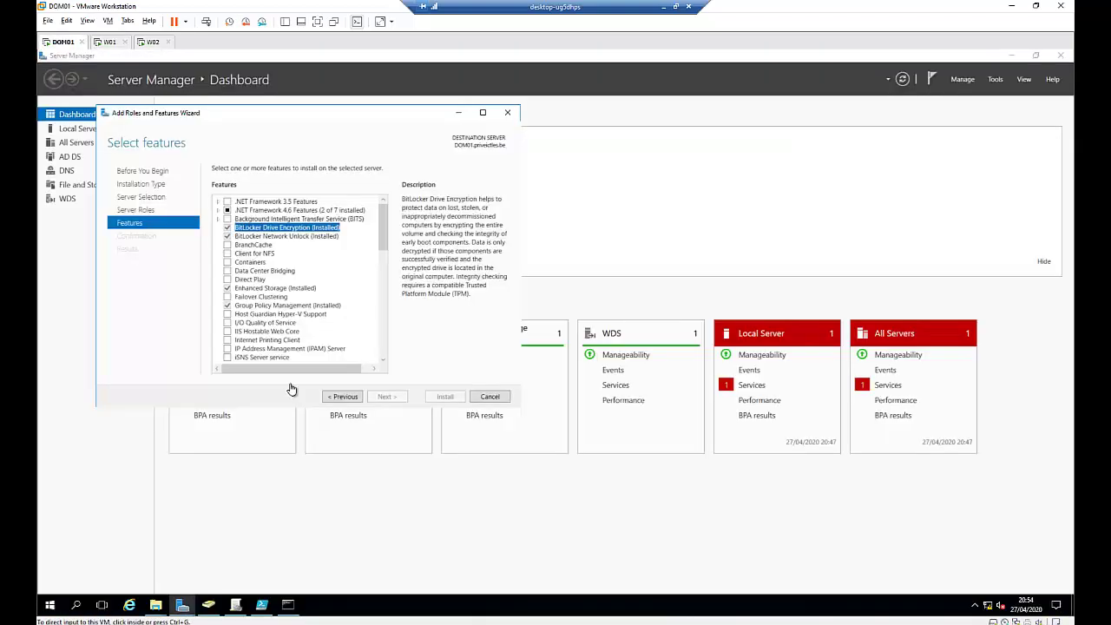
click(207, 605)
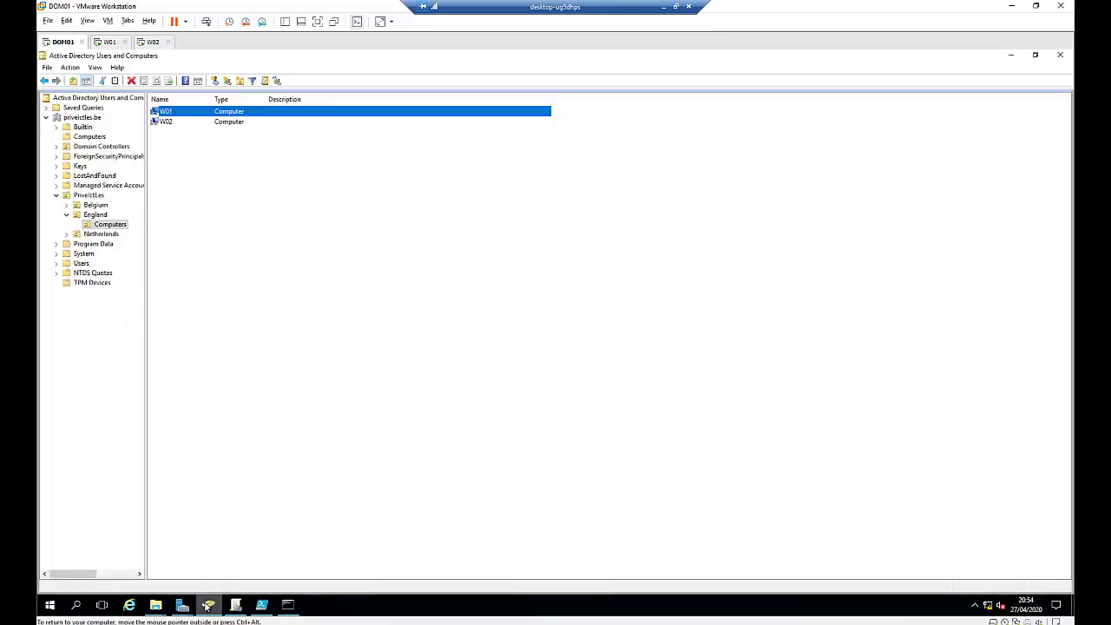
double_click(164, 112)
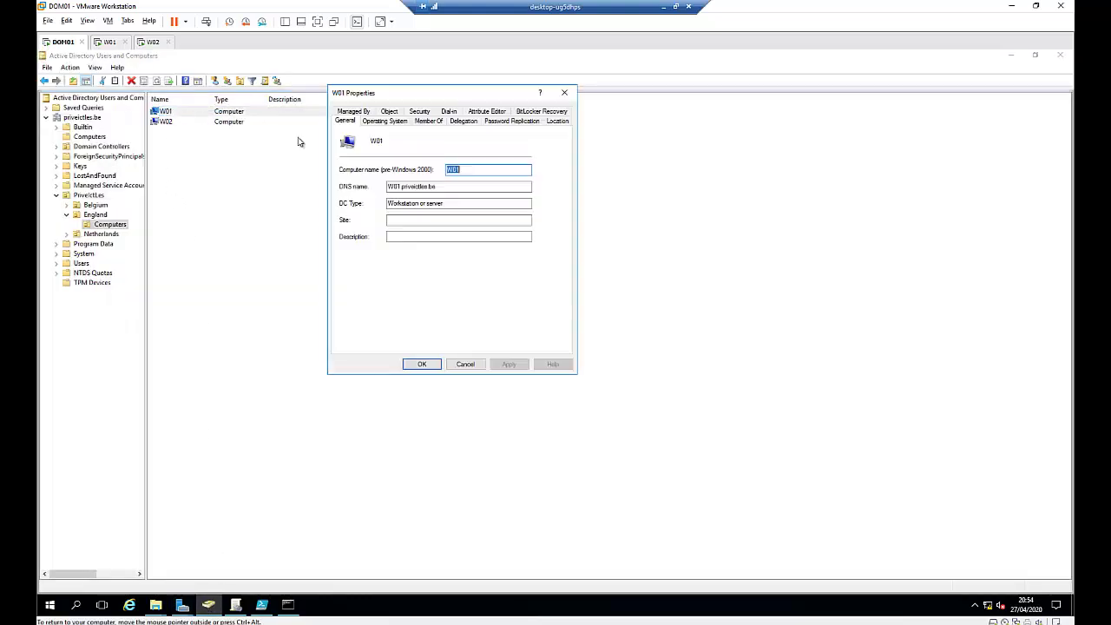
click(543, 113)
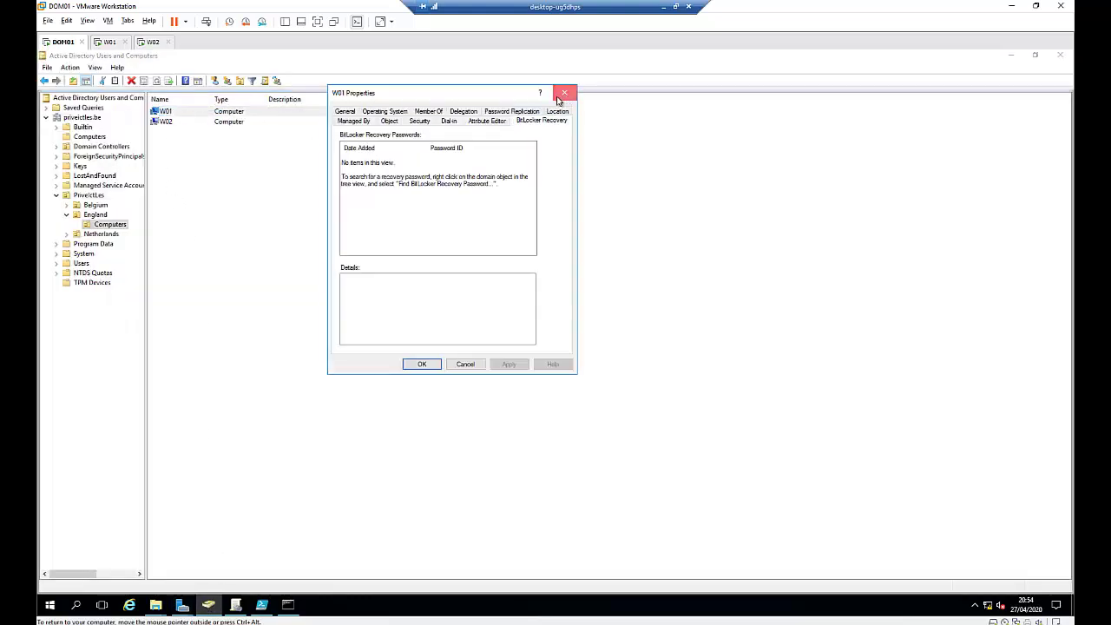
click(561, 95)
Step: Confirm BitLocker Network Unlock is also installed and cancel the wizard without changes
click(208, 605)
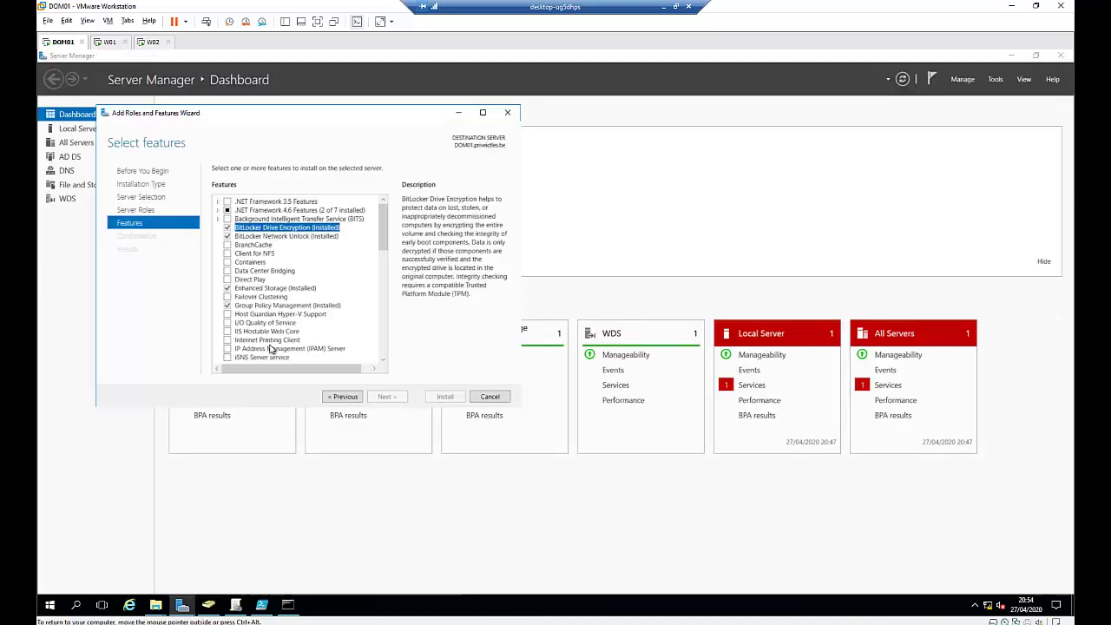
click(296, 237)
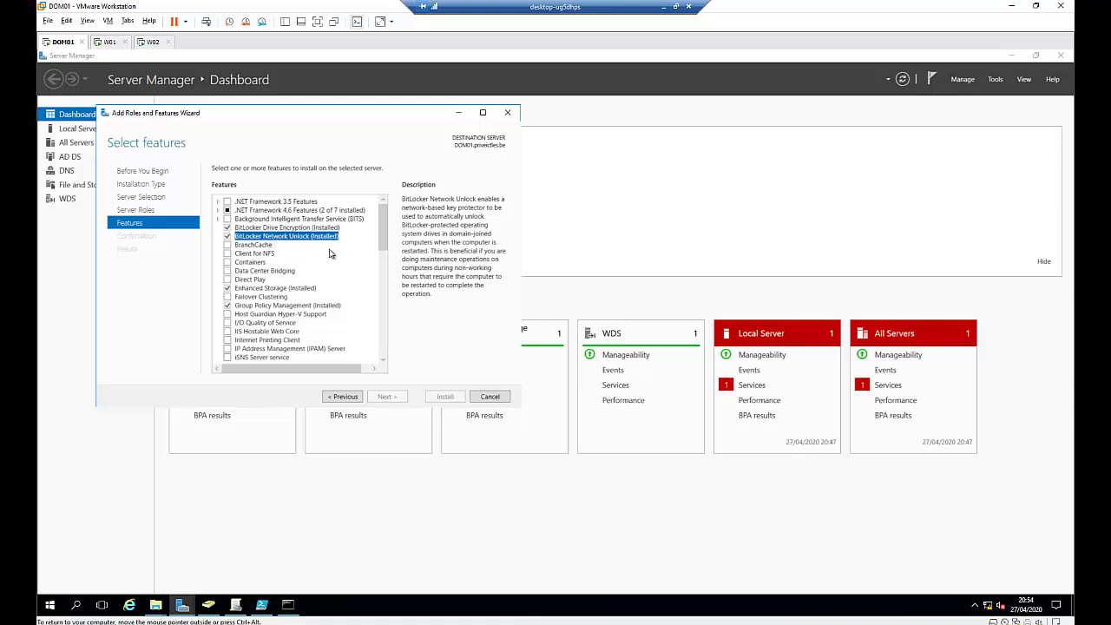
click(490, 397)
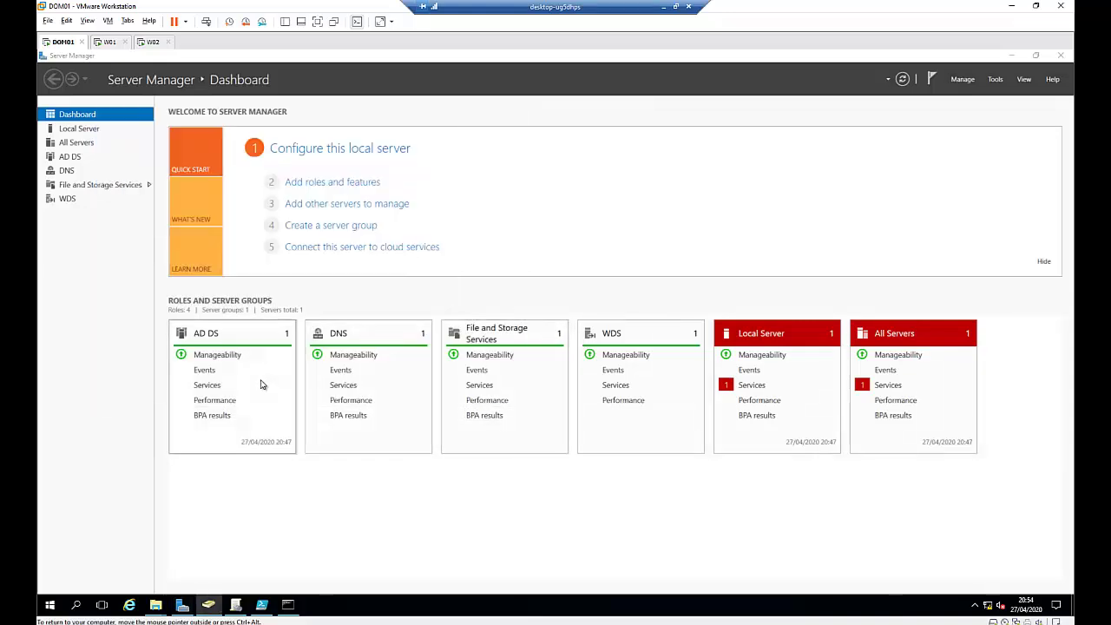
Step: Review both BitLocker GPOs under England > Computers and select 'Save bitlocker key to AD'
click(210, 605)
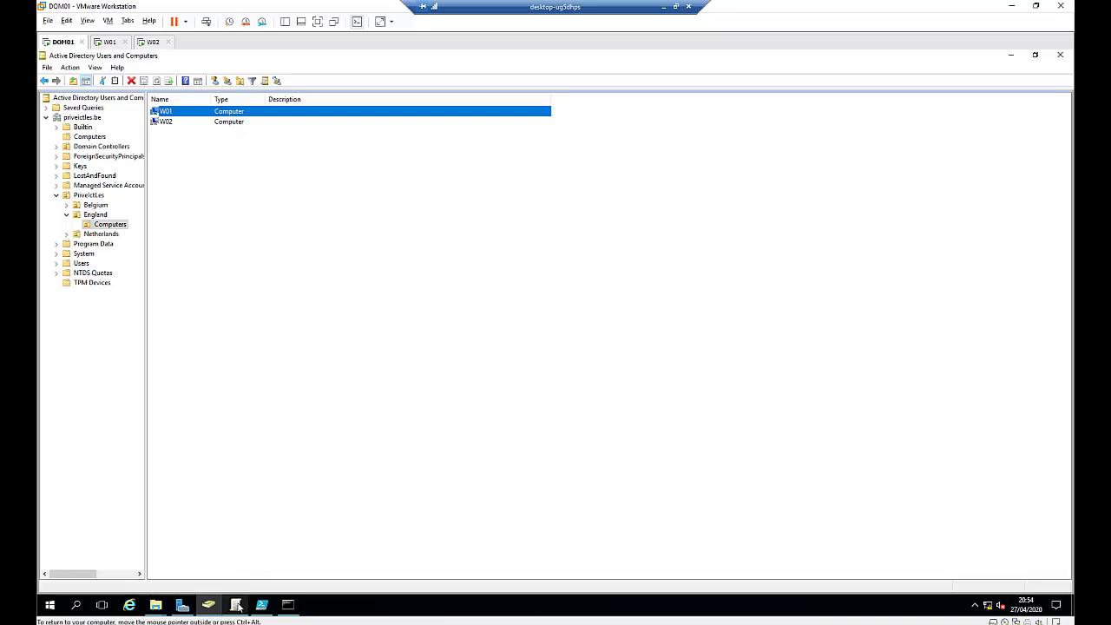
click(235, 605)
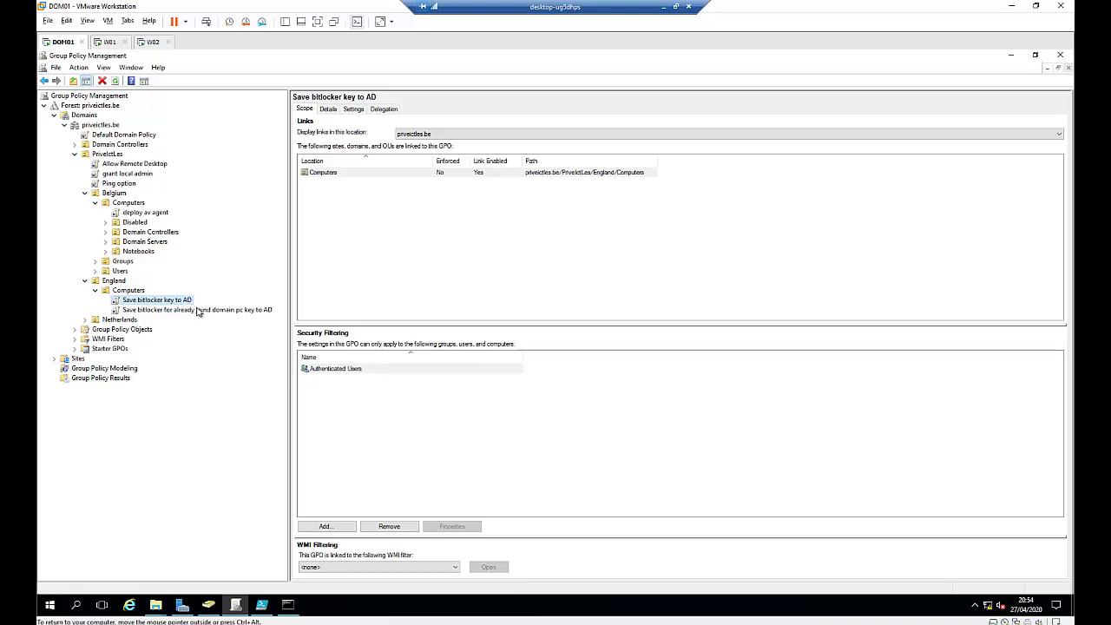
click(203, 310)
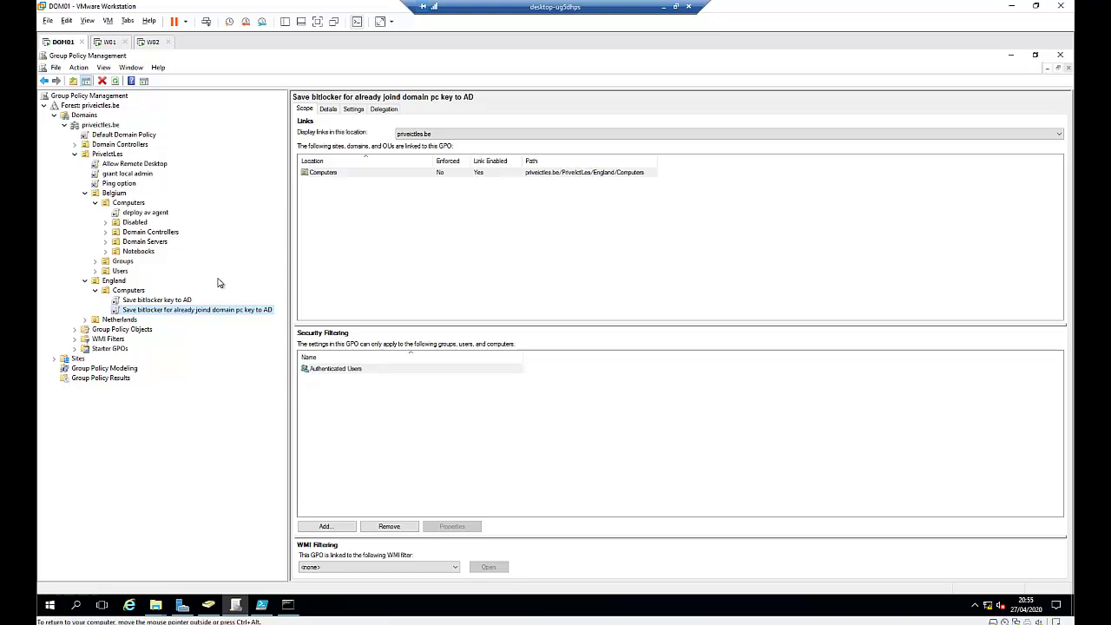
click(186, 302)
right_click(186, 302)
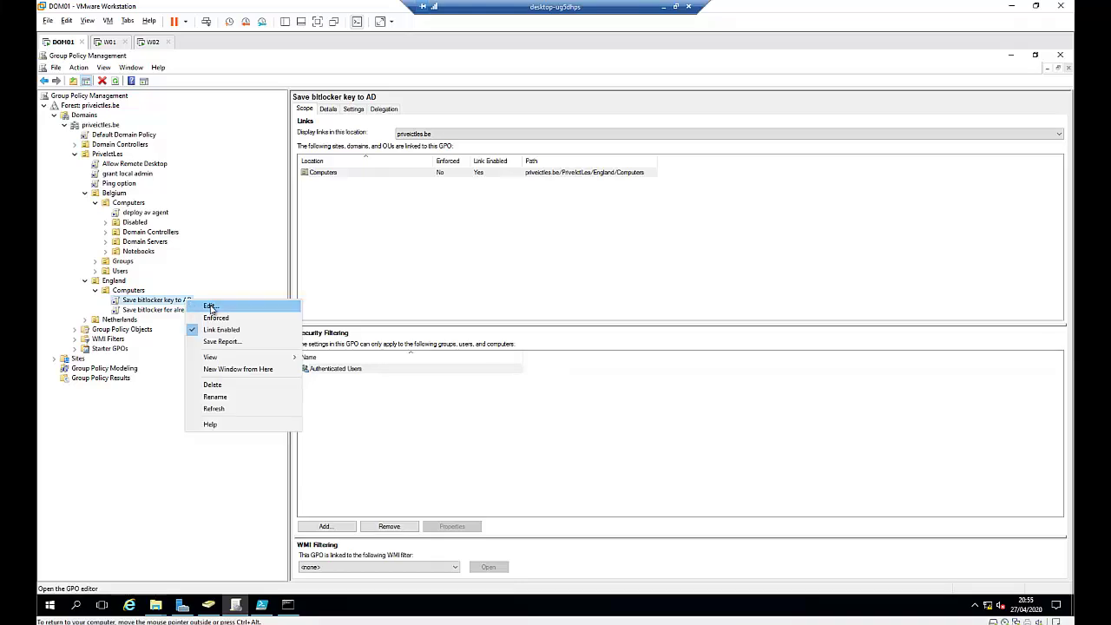
Step: Edit 'Save bitlocker key to AD' and browse to Administrative Templates > Windows Components > BitLocker Drive Encryption
click(210, 307)
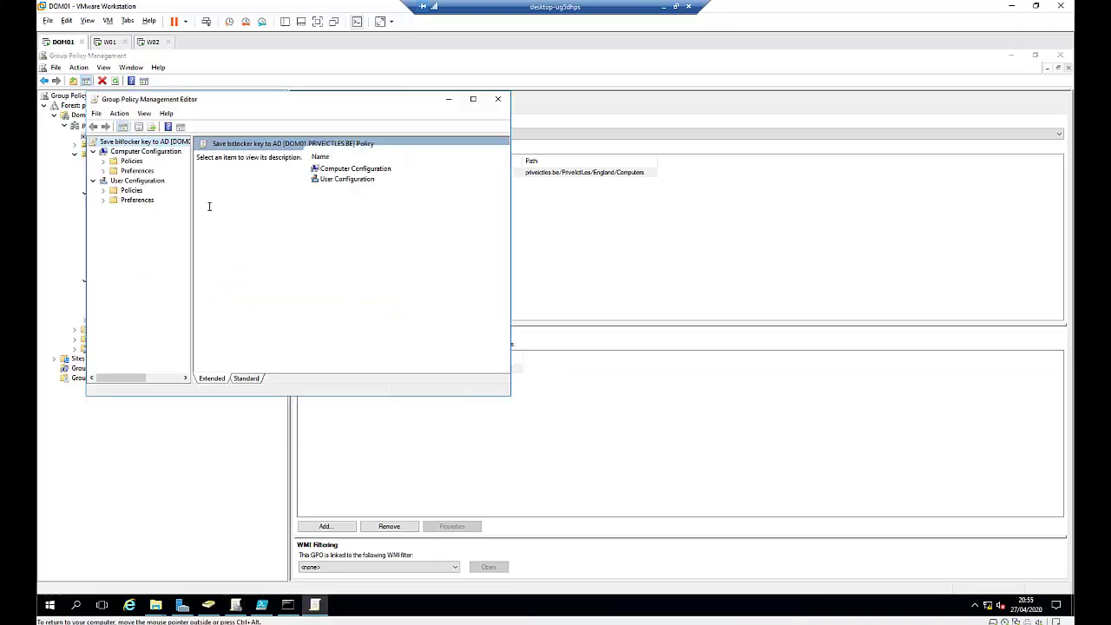
click(473, 100)
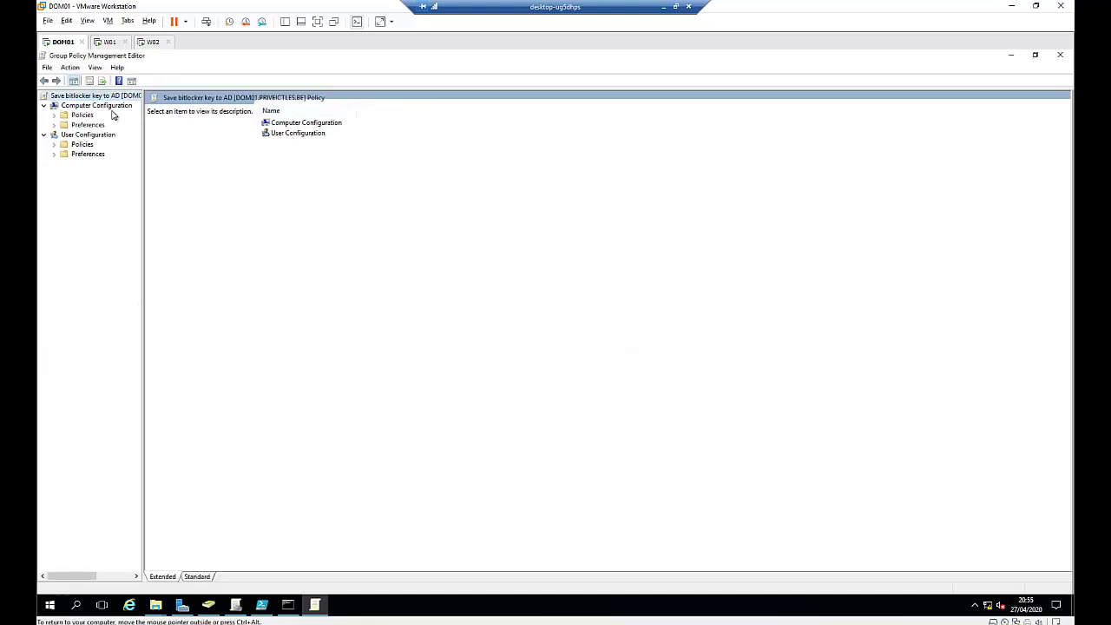
click(54, 115)
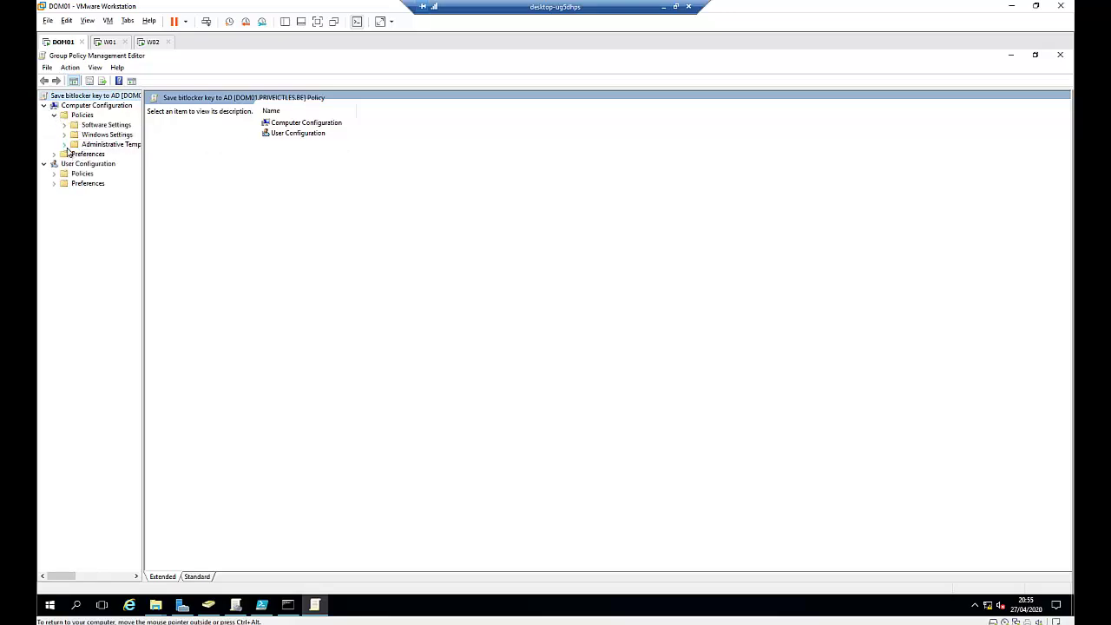
click(64, 144)
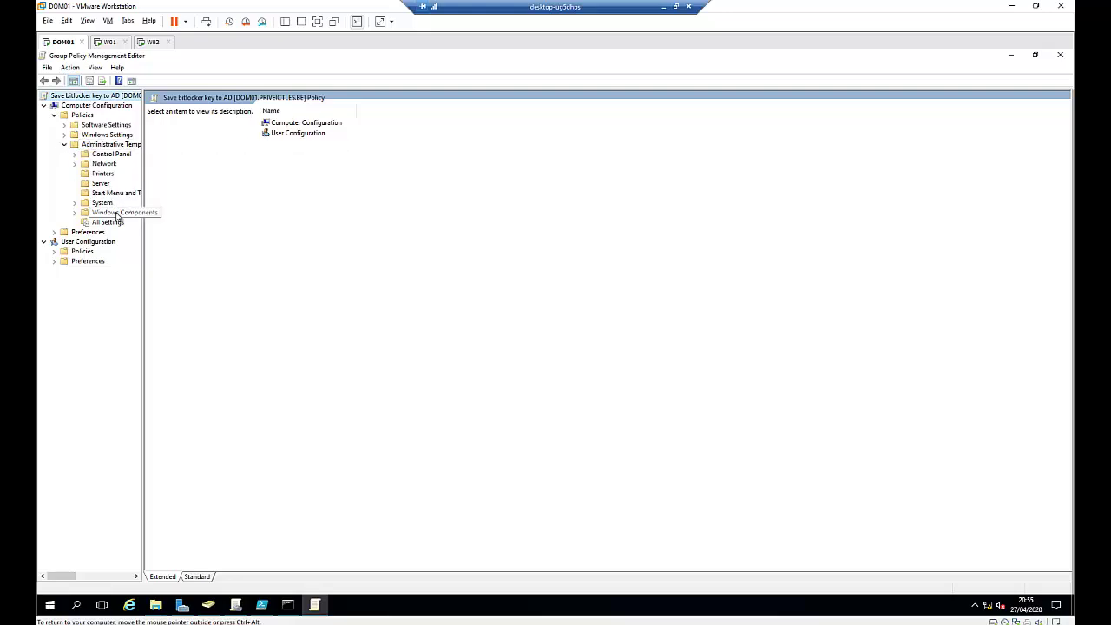
click(74, 212)
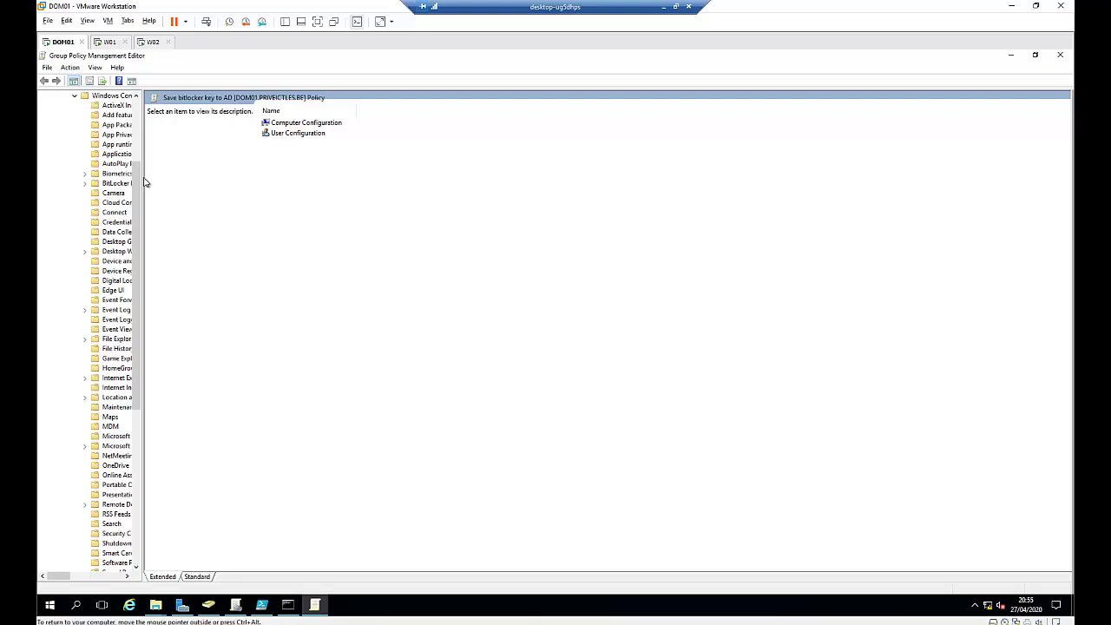
drag(143, 174, 232, 179)
click(115, 185)
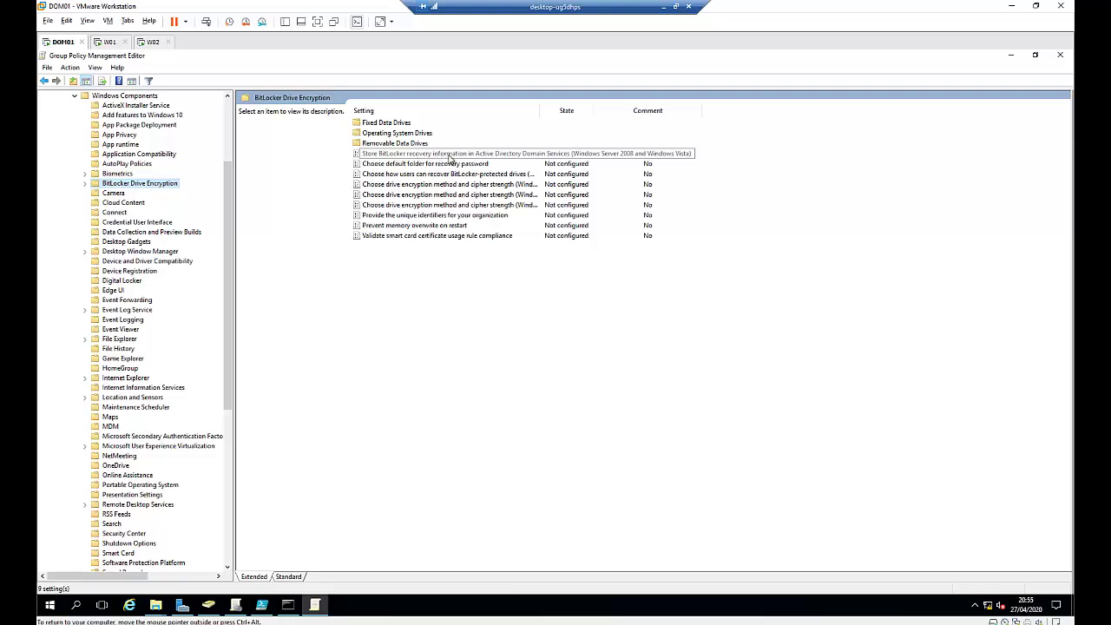
click(450, 156)
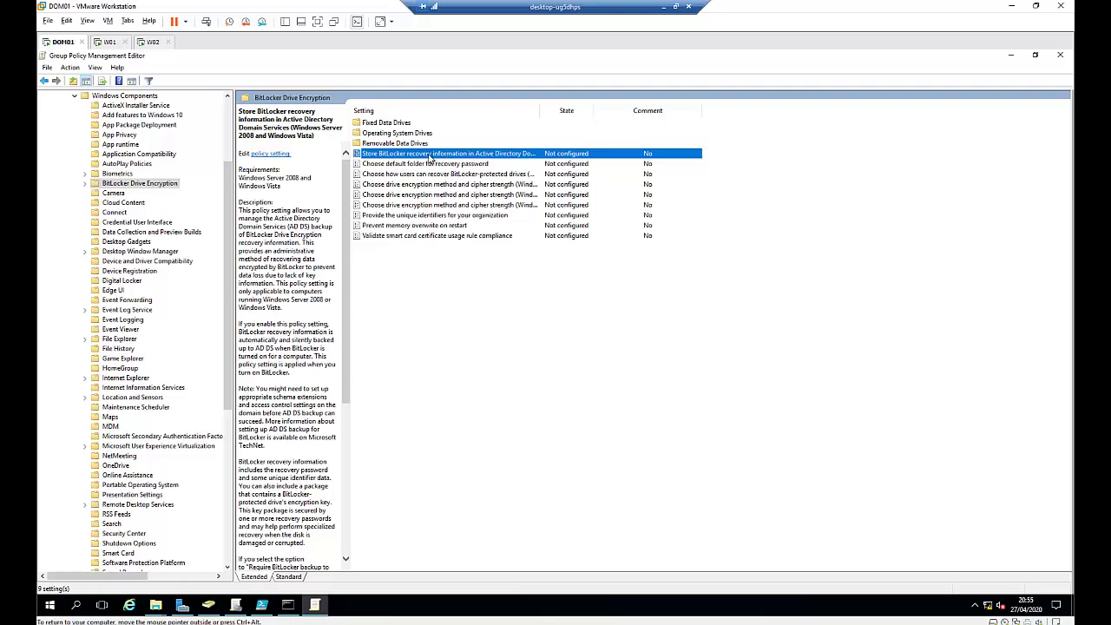
Step: Enable Store BitLocker recovery information in AD DS, requiring backup of recovery passwords and key packages
double_click(430, 158)
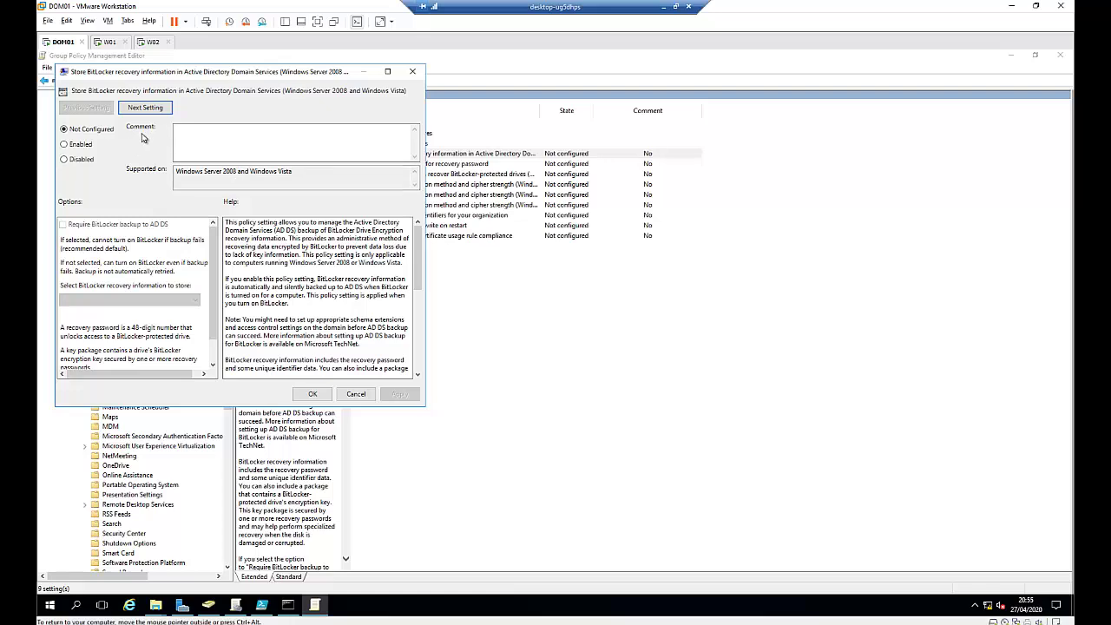
click(77, 146)
click(93, 226)
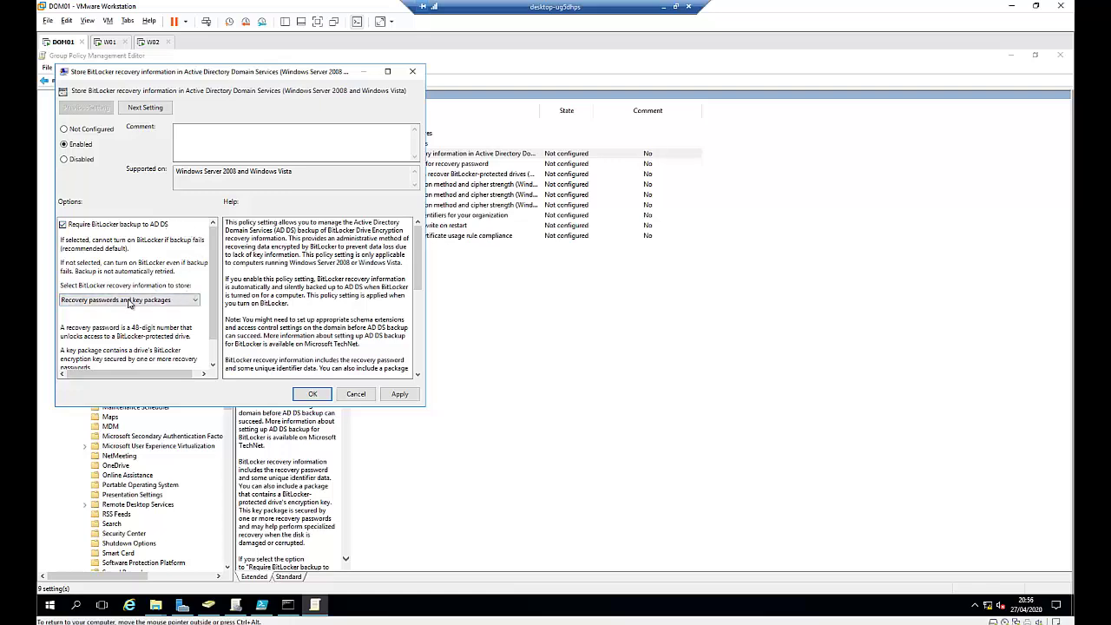
click(96, 300)
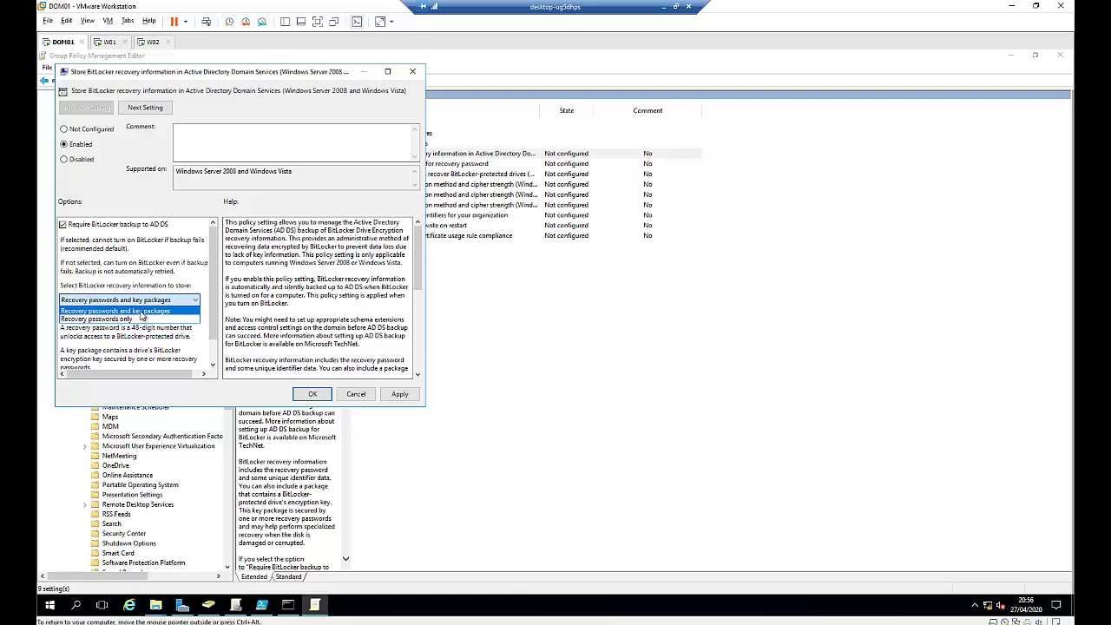
click(143, 312)
scroll(206, 326, down, 1)
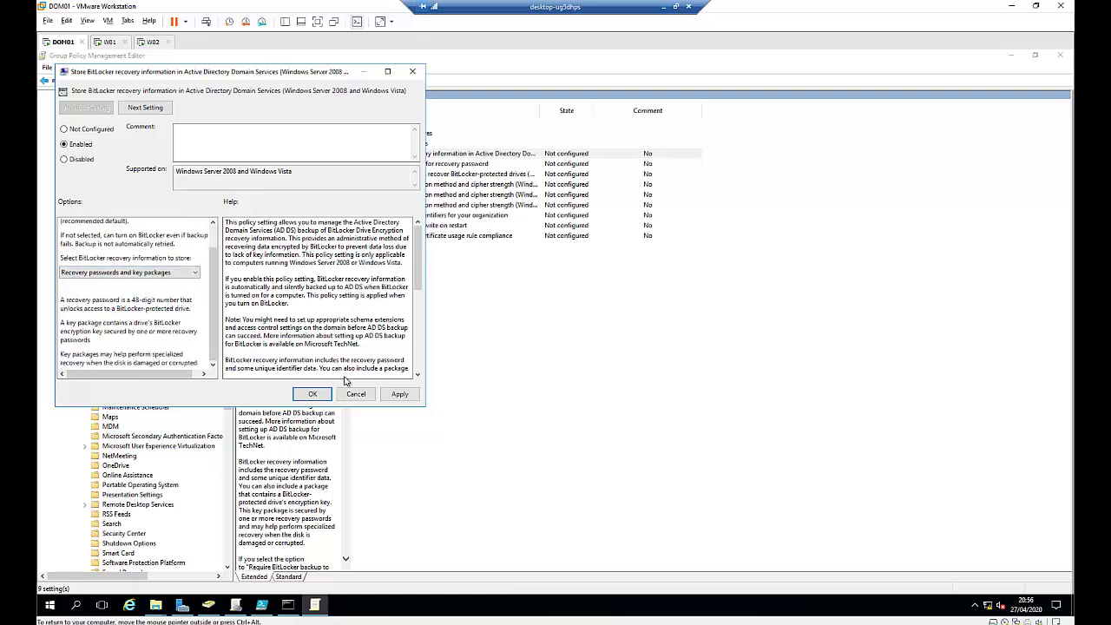
click(399, 394)
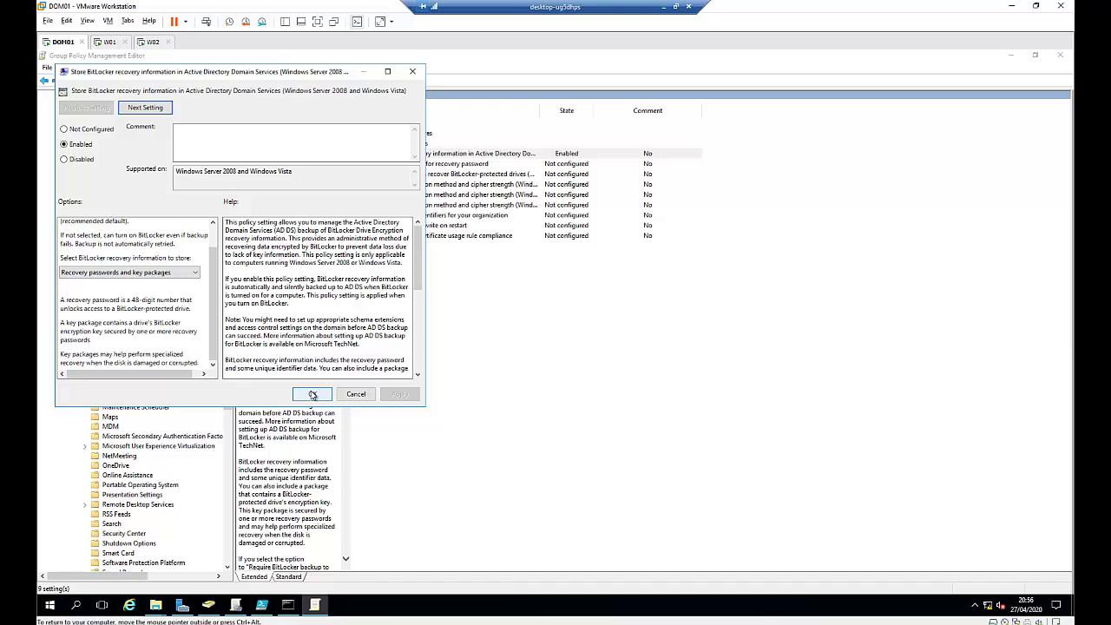
click(313, 394)
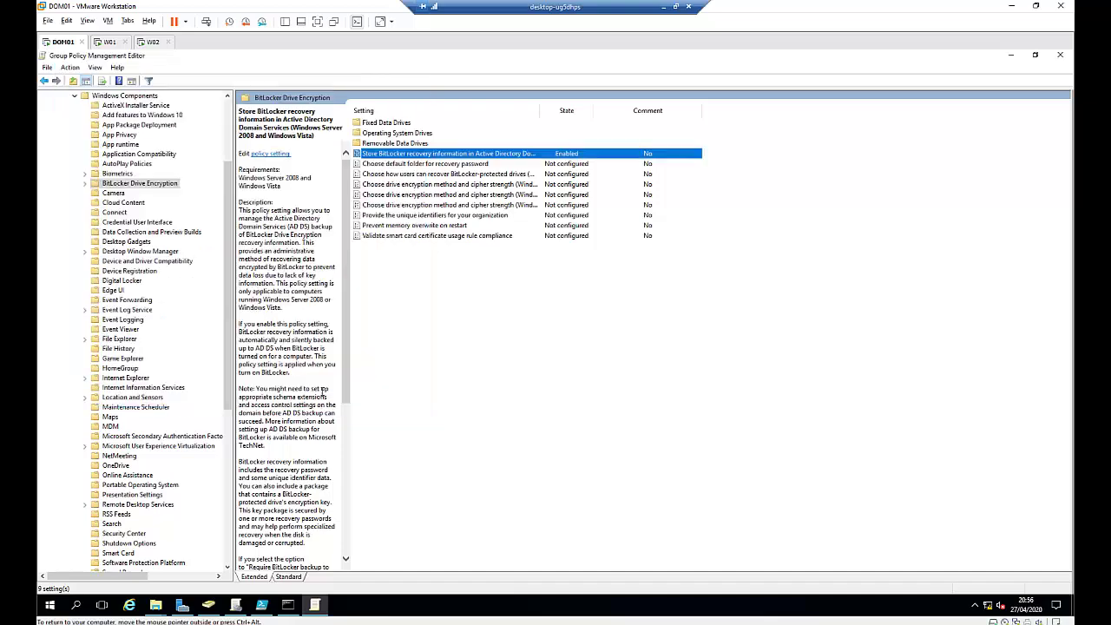
Step: Enable the Windows 10 (1511+) drive encryption method with XTS-AES 128-bit and AES-CBC 128-bit defaults
double_click(542, 113)
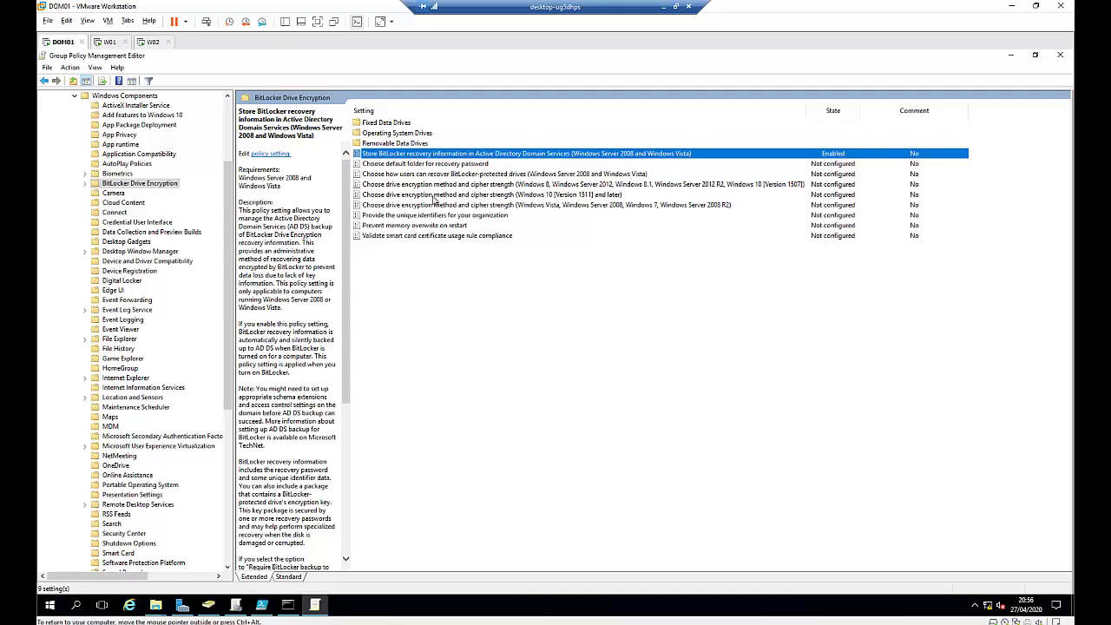
double_click(500, 196)
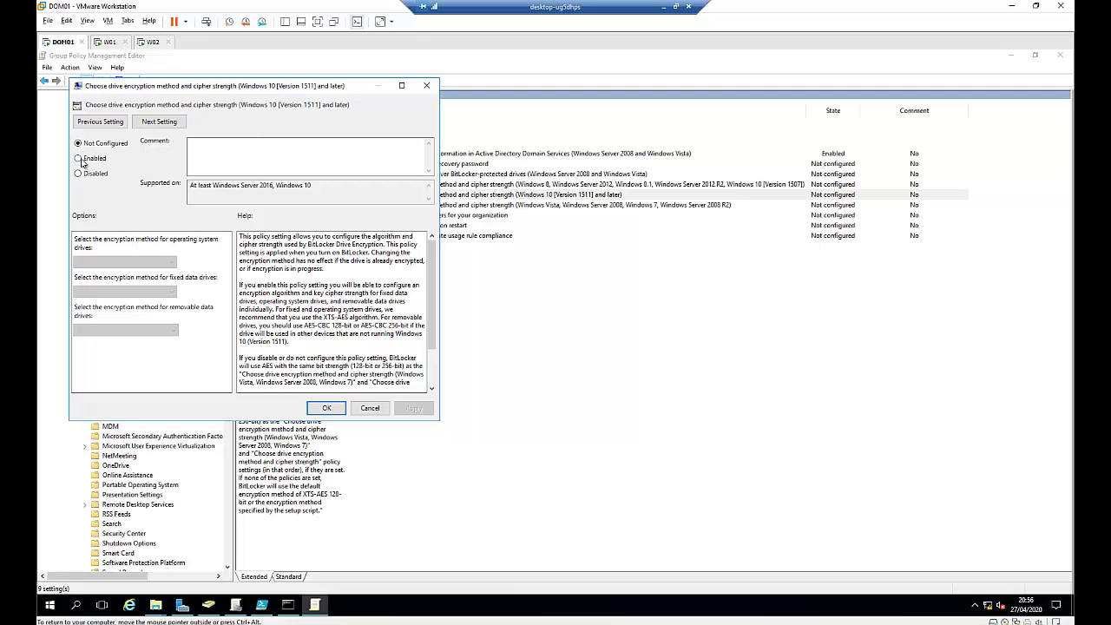
click(79, 159)
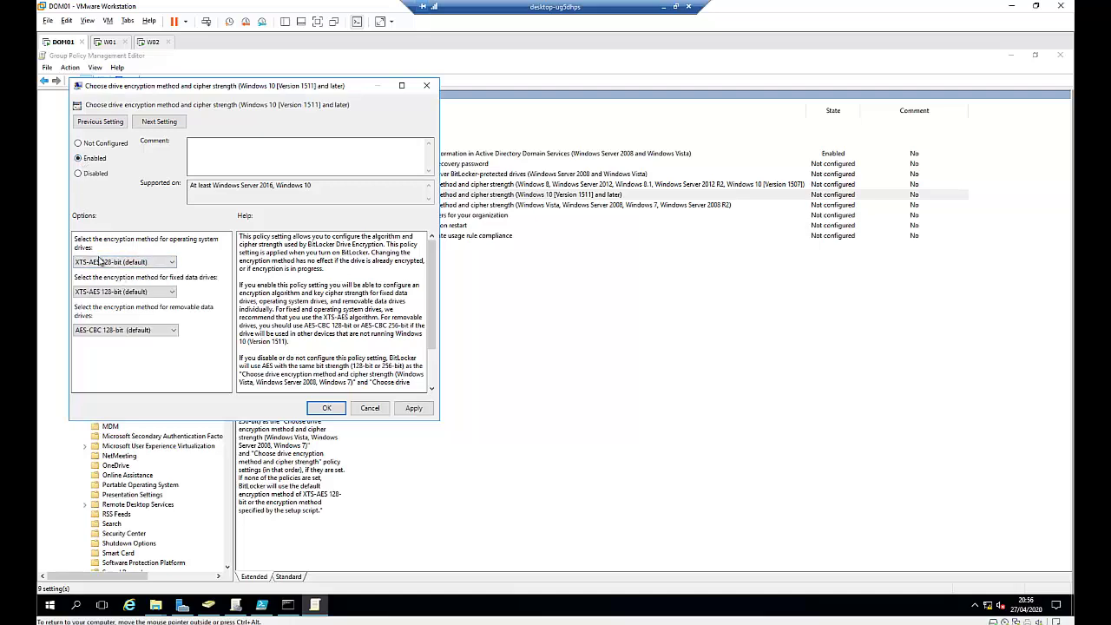
click(135, 263)
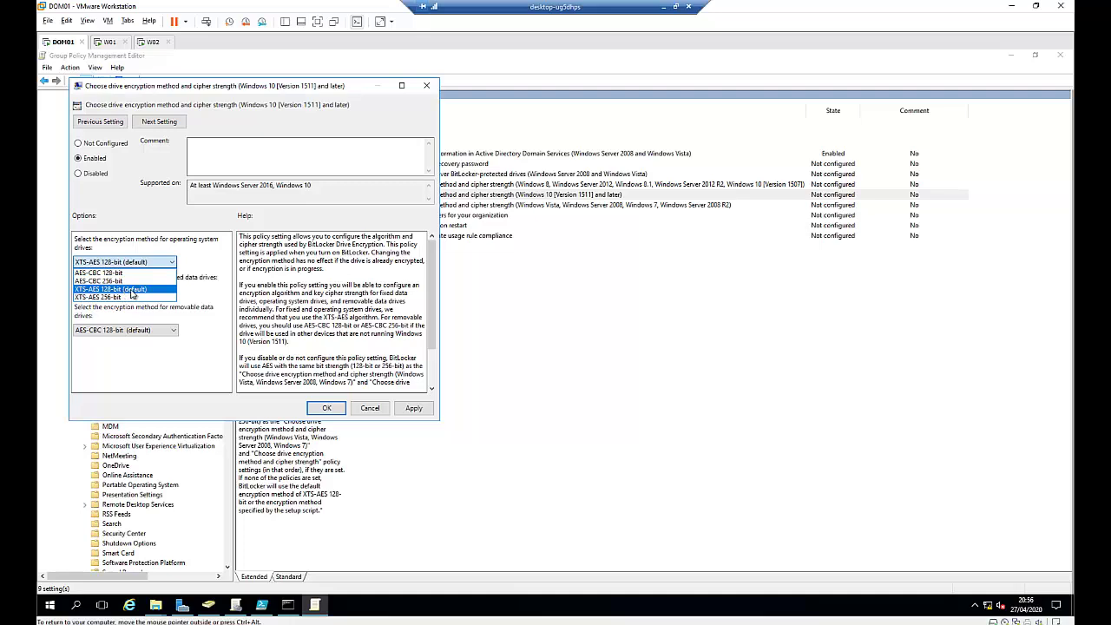
click(131, 290)
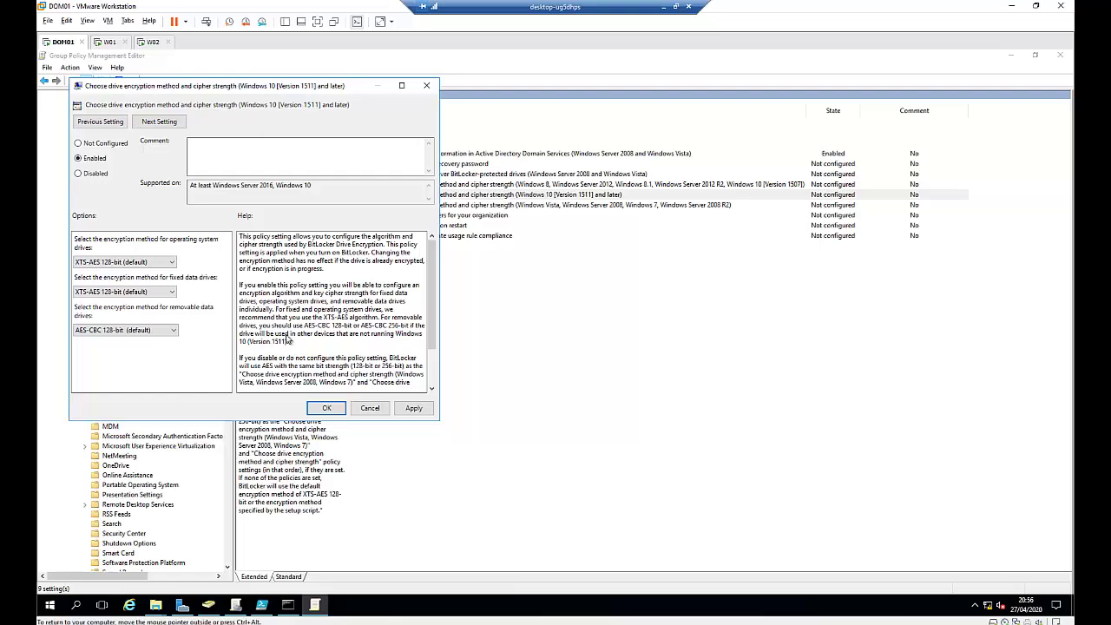
click(416, 409)
click(327, 408)
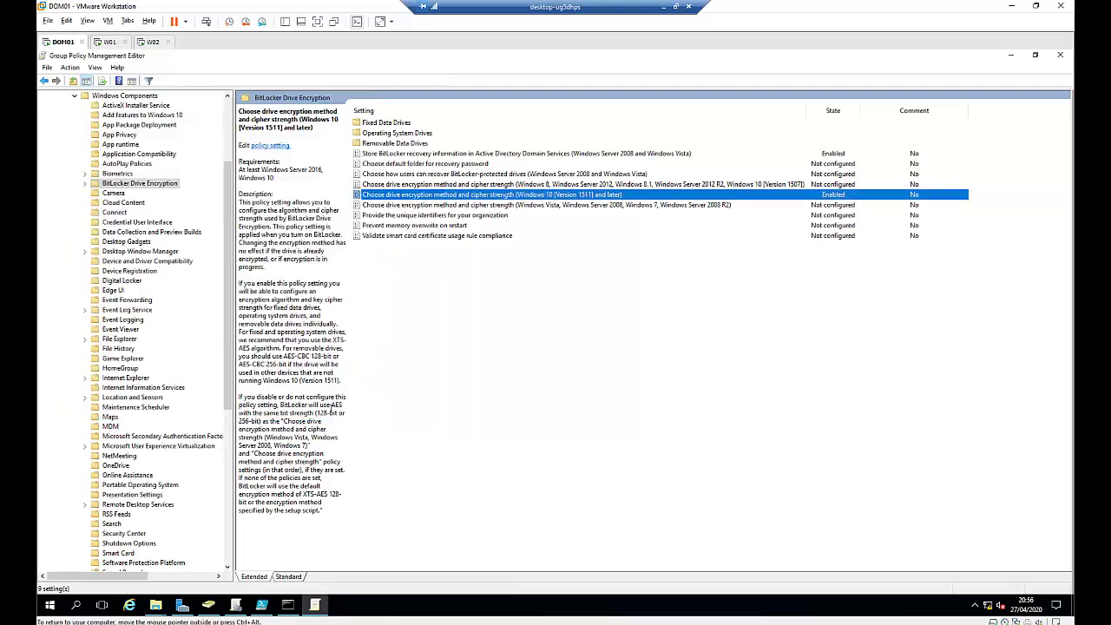
Step: Open the Operating System Drives policy 'Choose how BitLocker-protected operating system drives can be recovered'
click(85, 184)
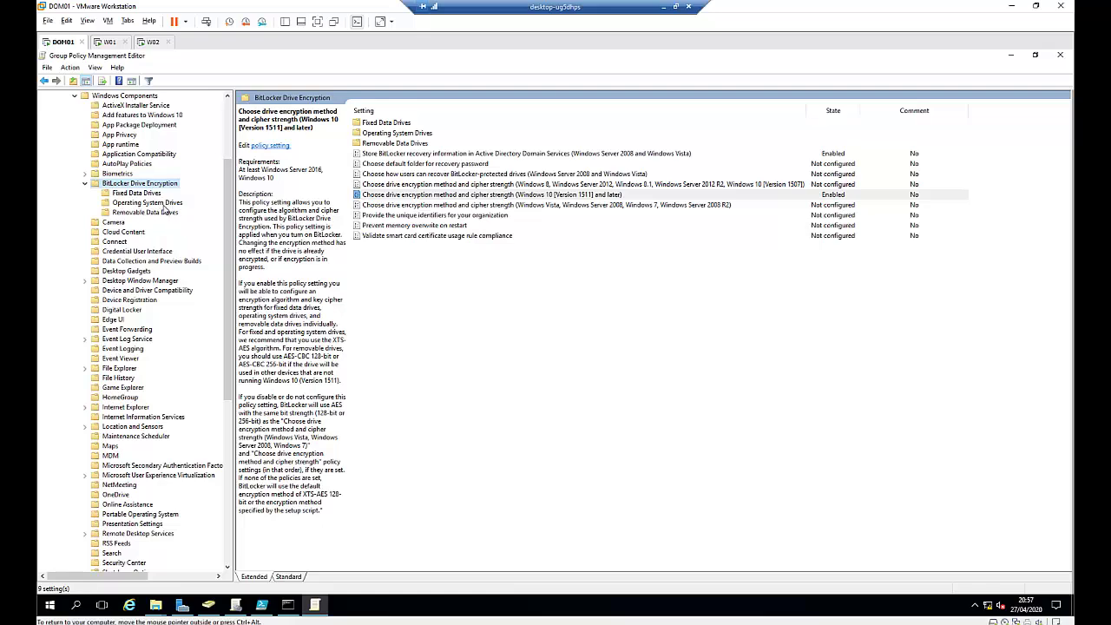
click(168, 204)
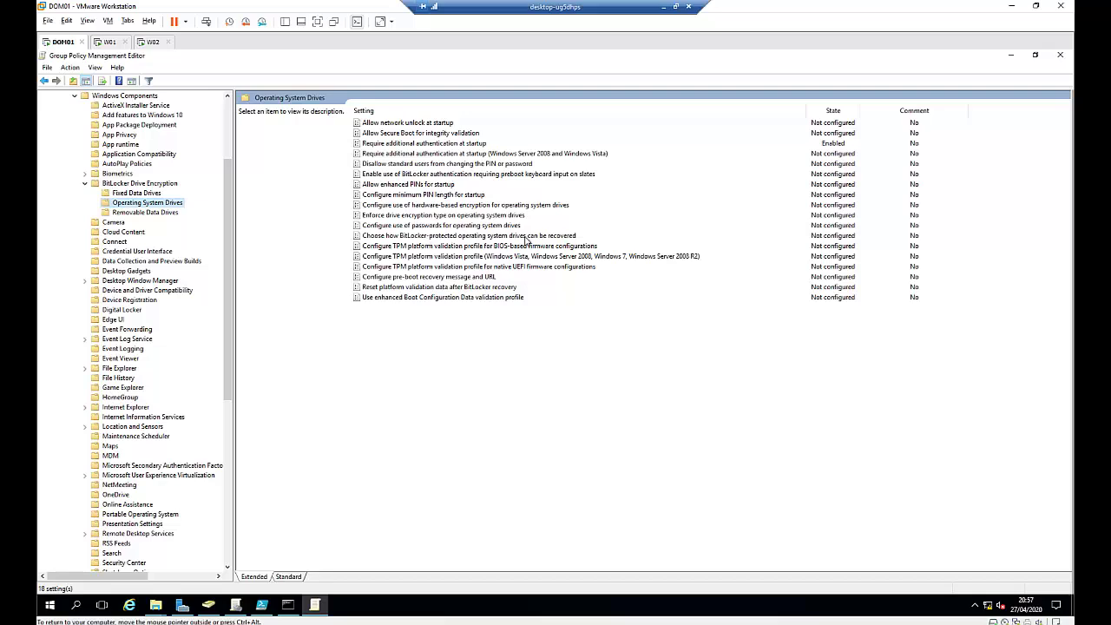
click(483, 236)
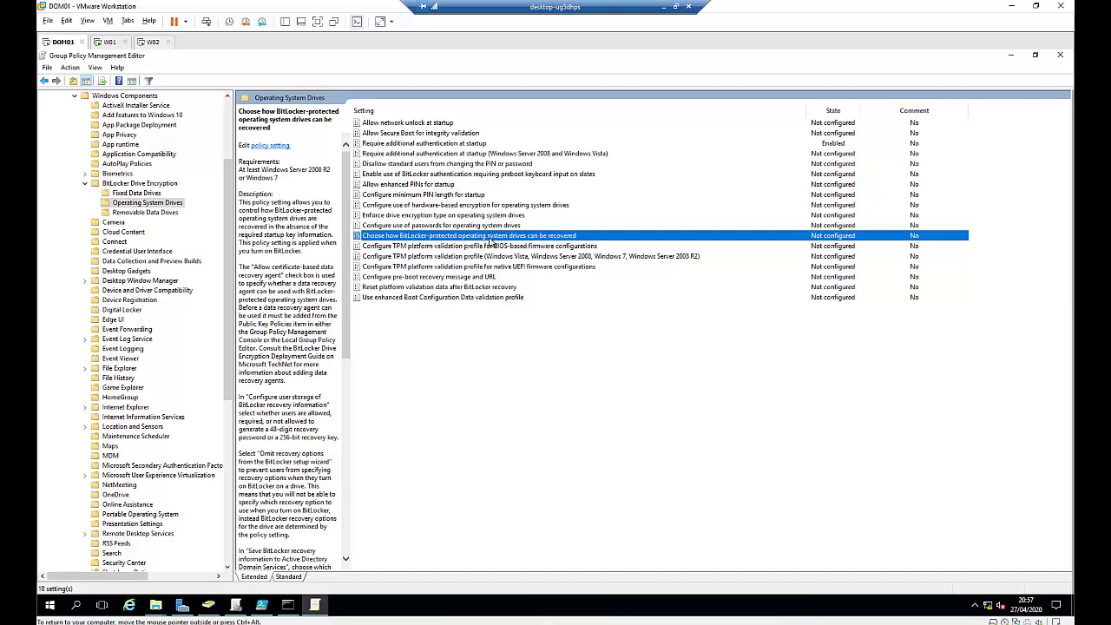
double_click(490, 241)
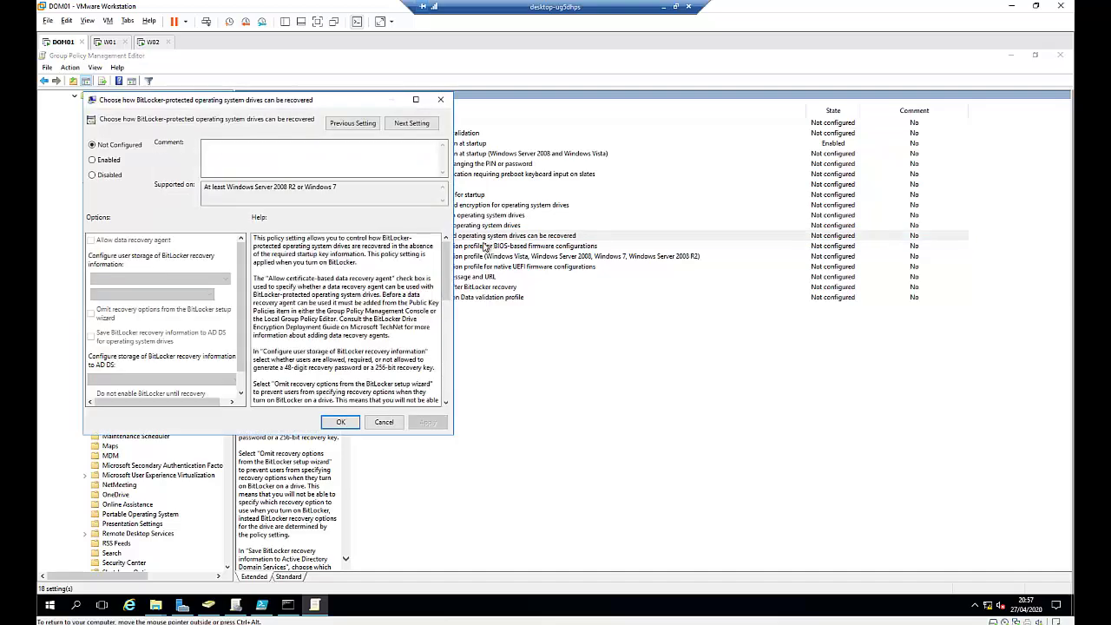
Step: Enable OS-drive recovery with 48-digit passwords, blocking BitLocker until recovery info is stored in AD DS
click(111, 163)
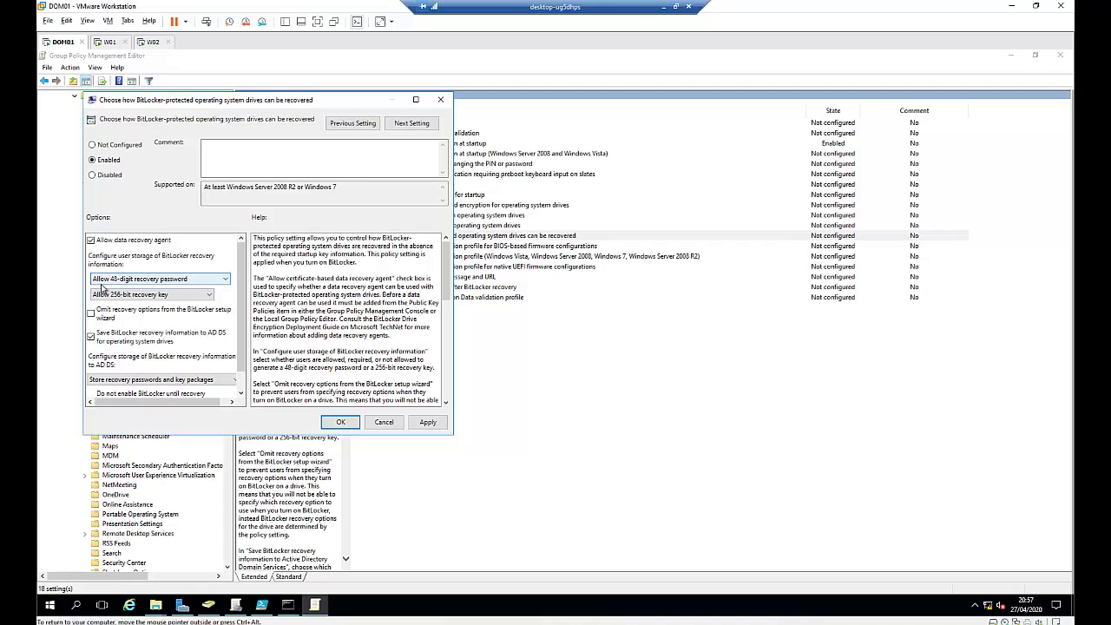
click(176, 283)
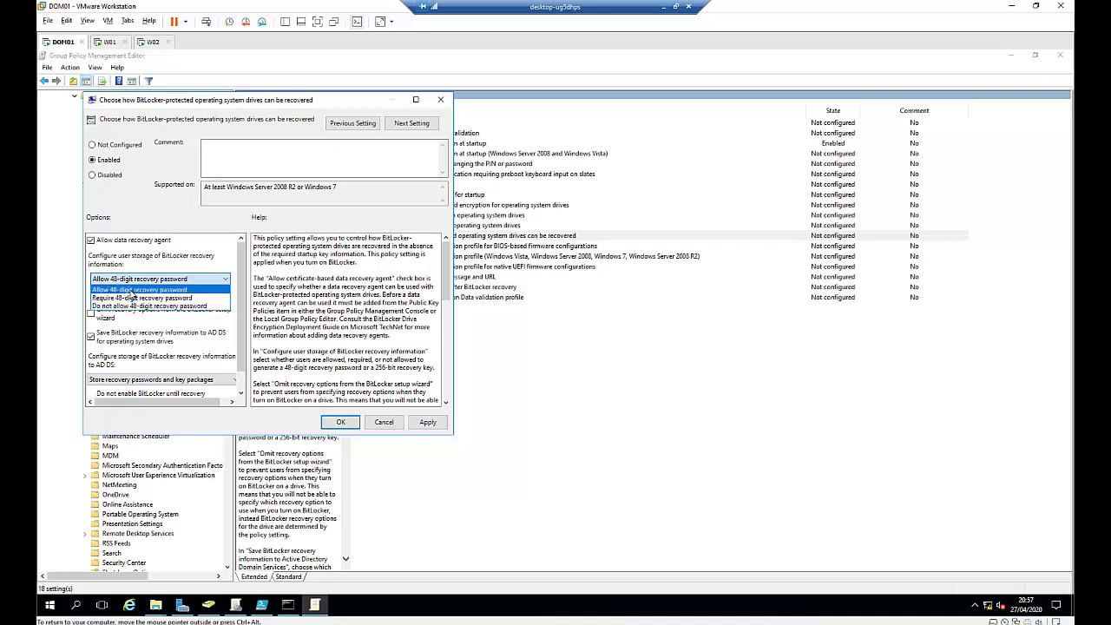
click(131, 291)
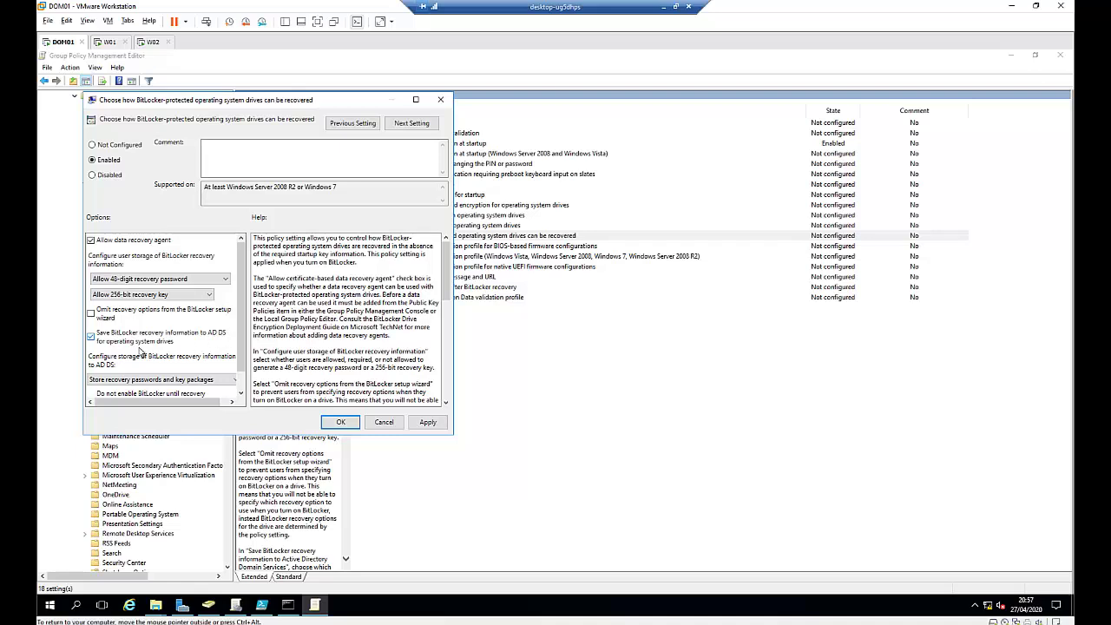
scroll(171, 345, down, 1)
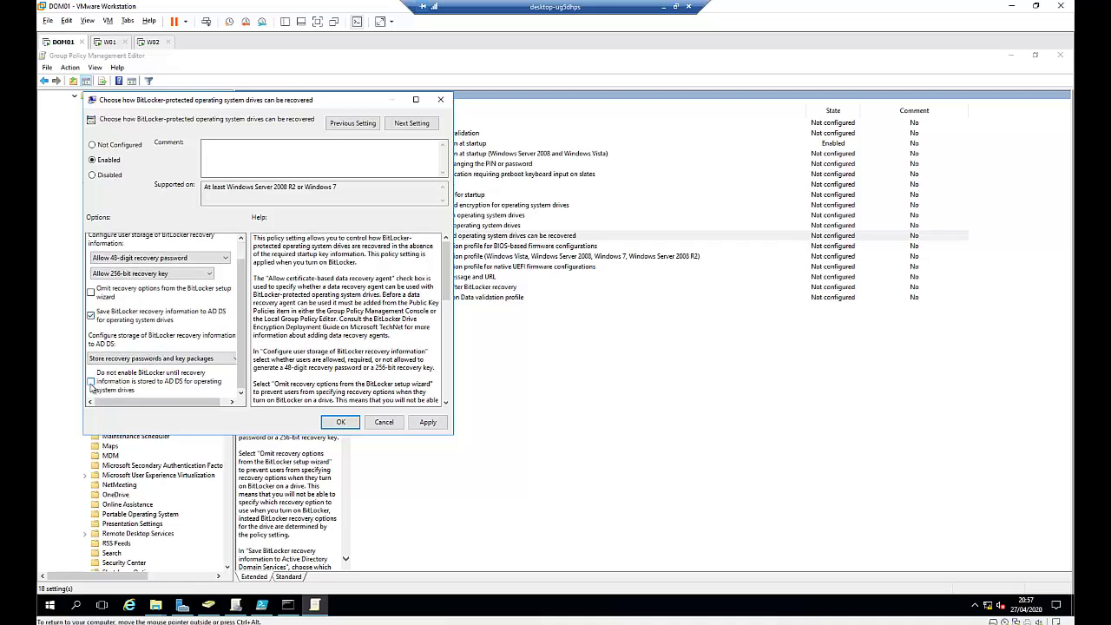
click(91, 386)
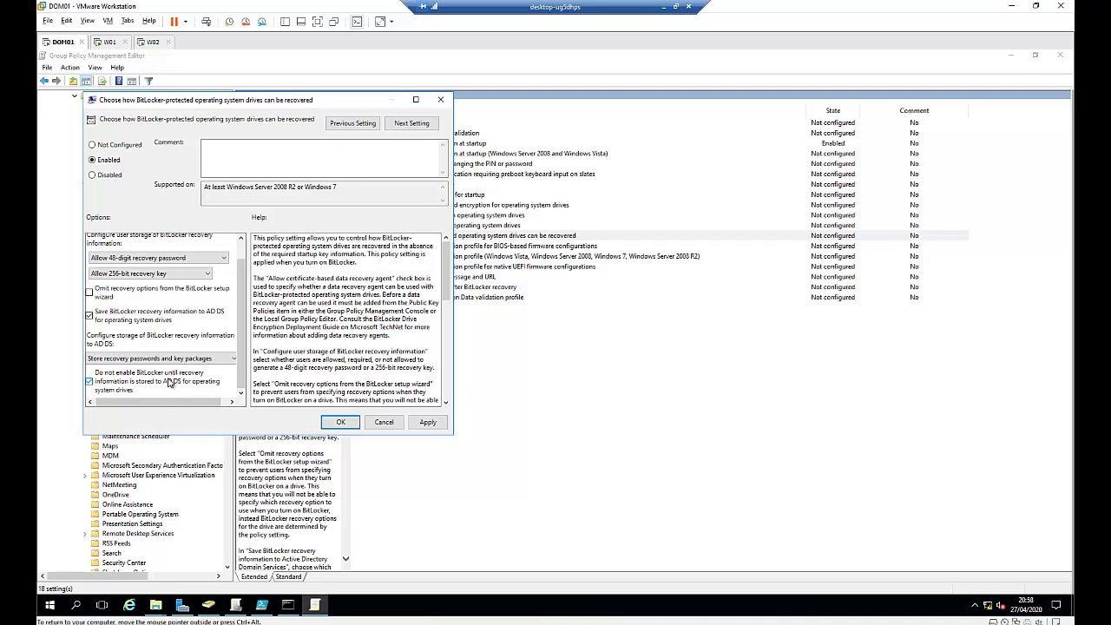
Step: Save the OS-drive recovery policy, close the policy editor, and return to W01's This PC view
click(427, 423)
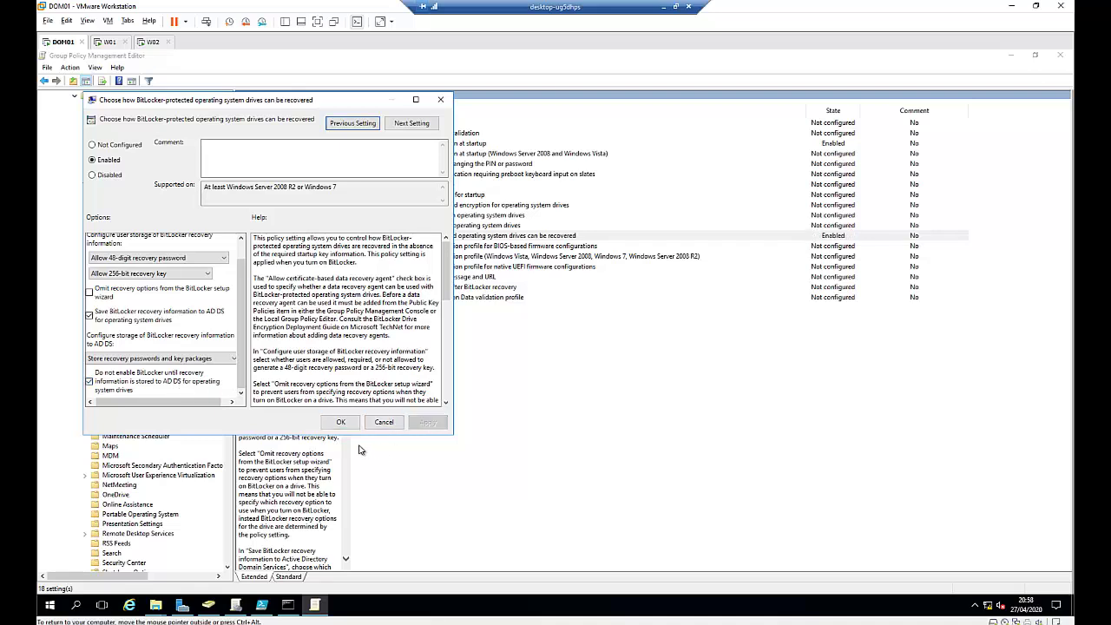
click(340, 422)
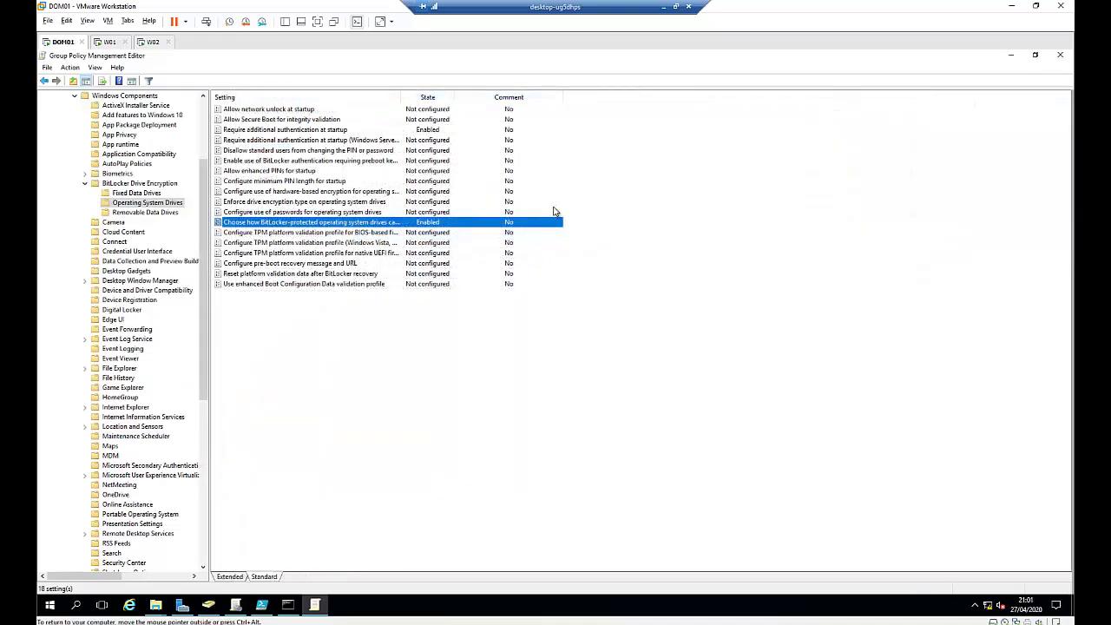
click(1059, 57)
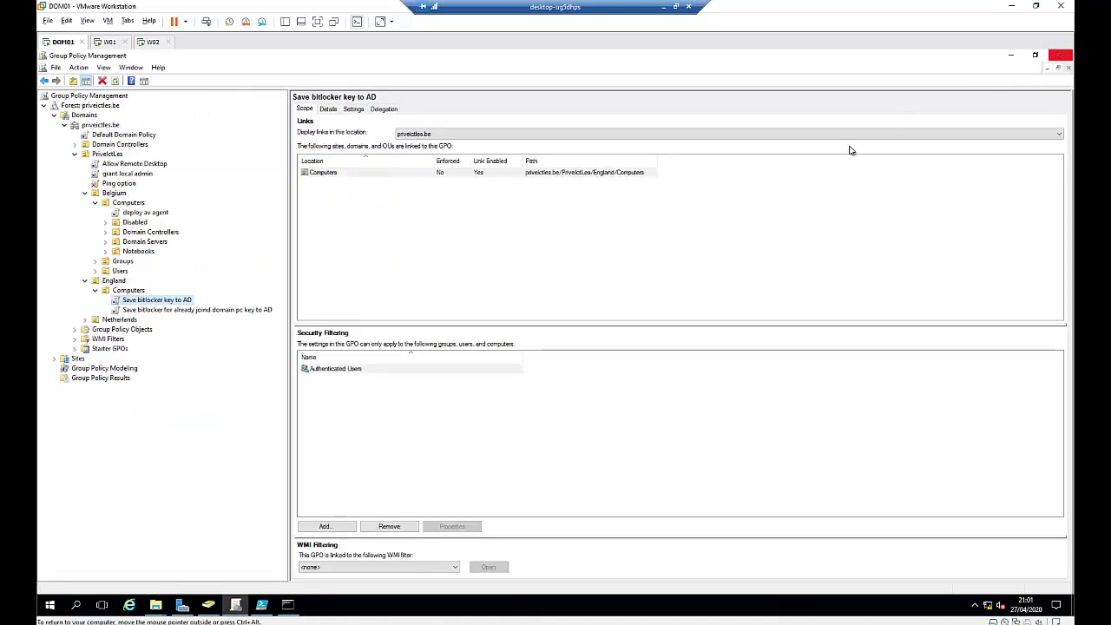
click(151, 41)
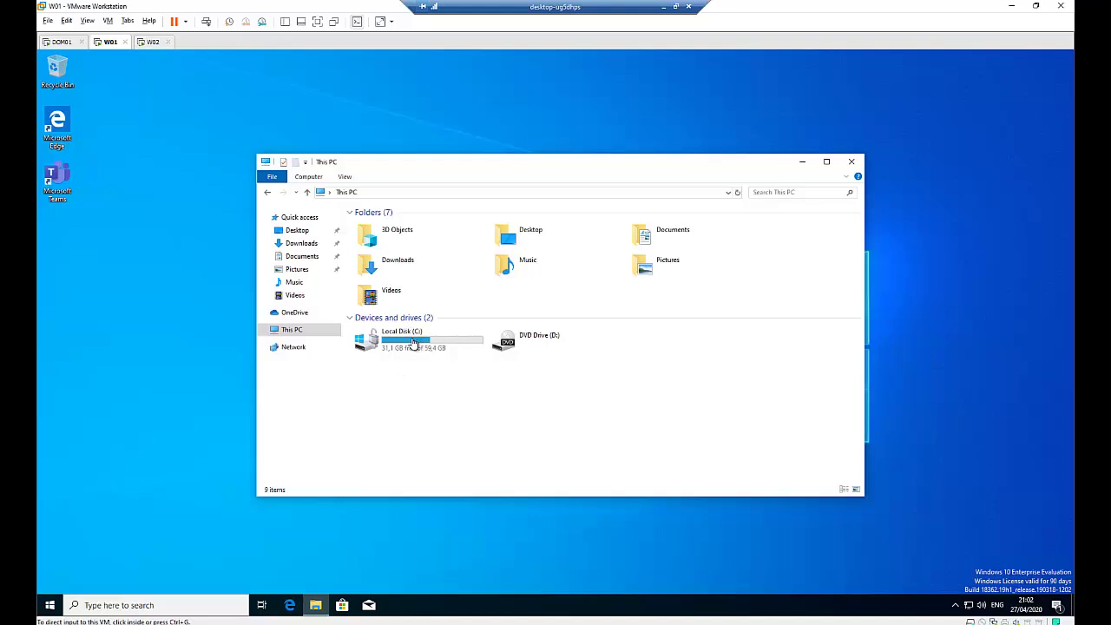
Step: On W02, run gpupdate /force in a Command Prompt to refresh computer and user policy
click(153, 41)
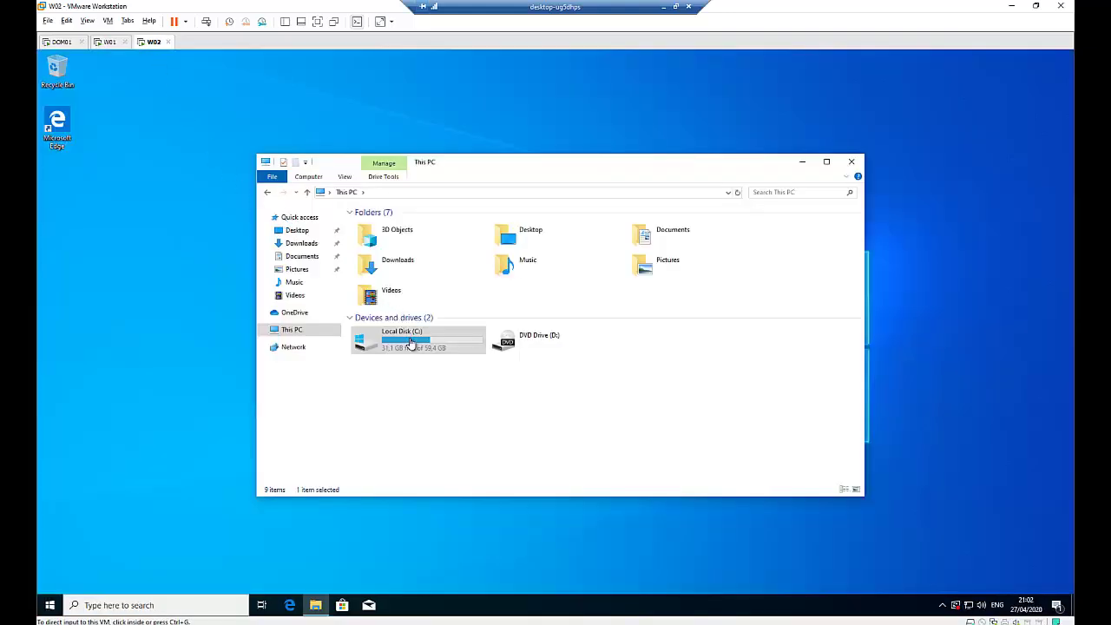
click(196, 409)
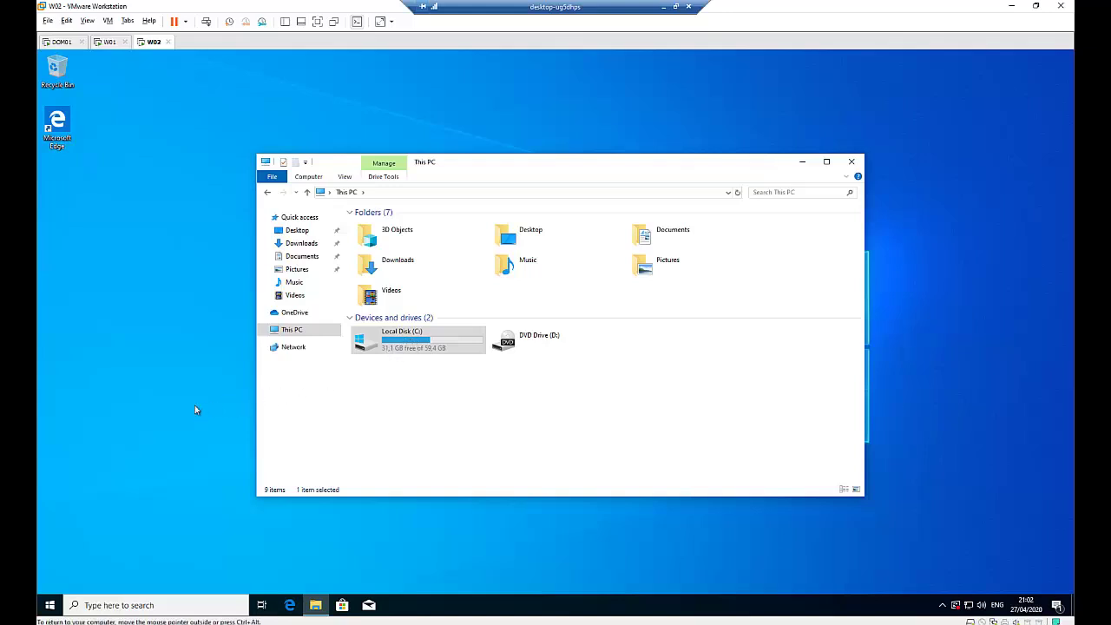
key(super+r)
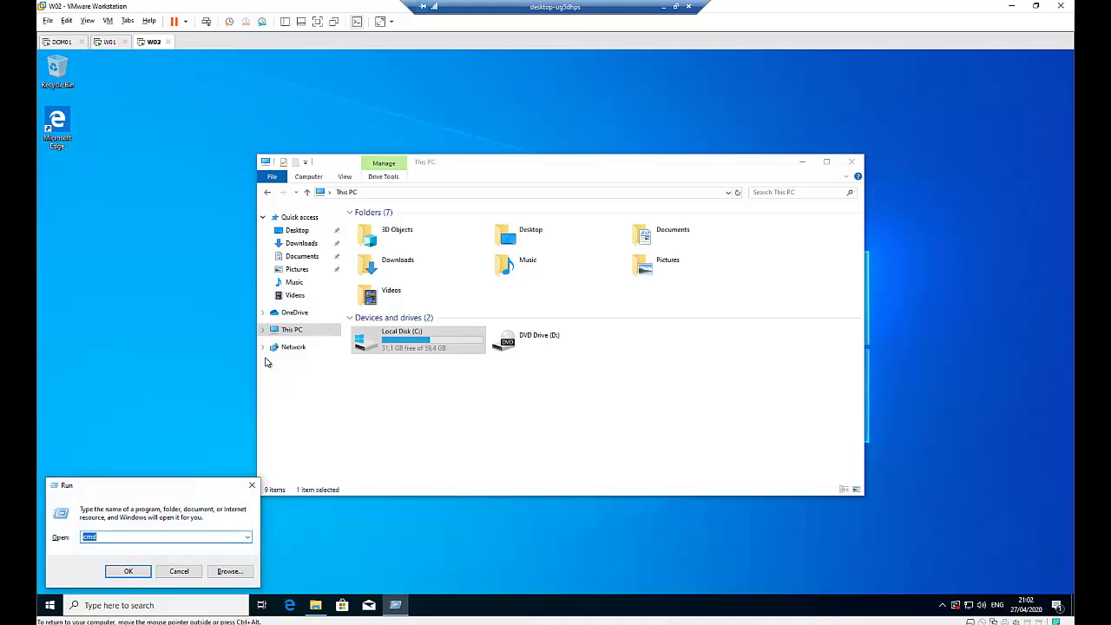
key(Return)
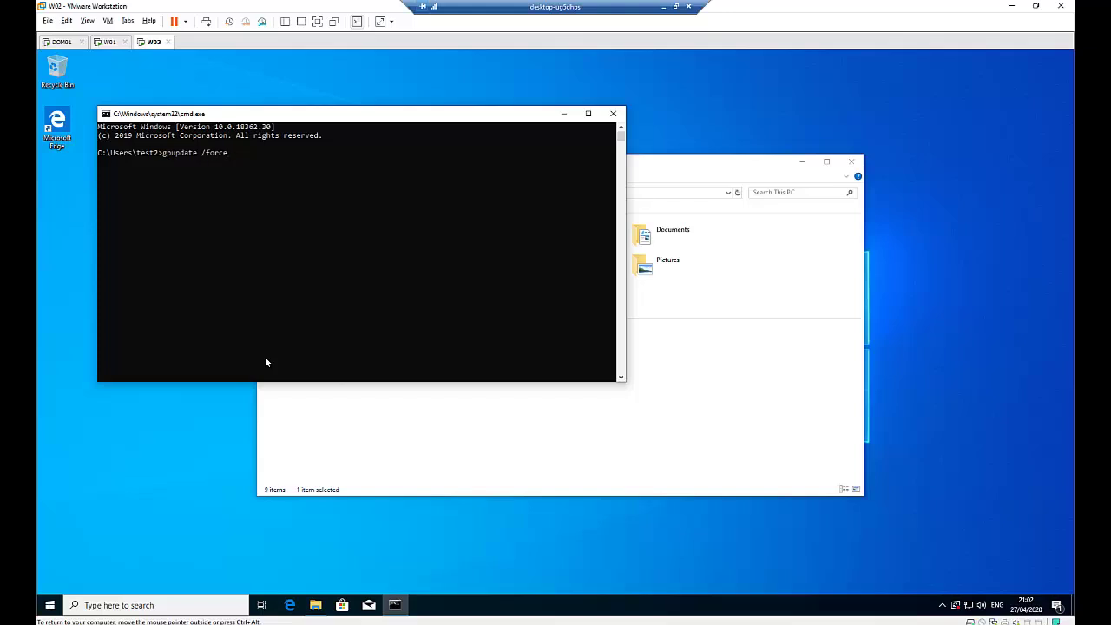
key(Return)
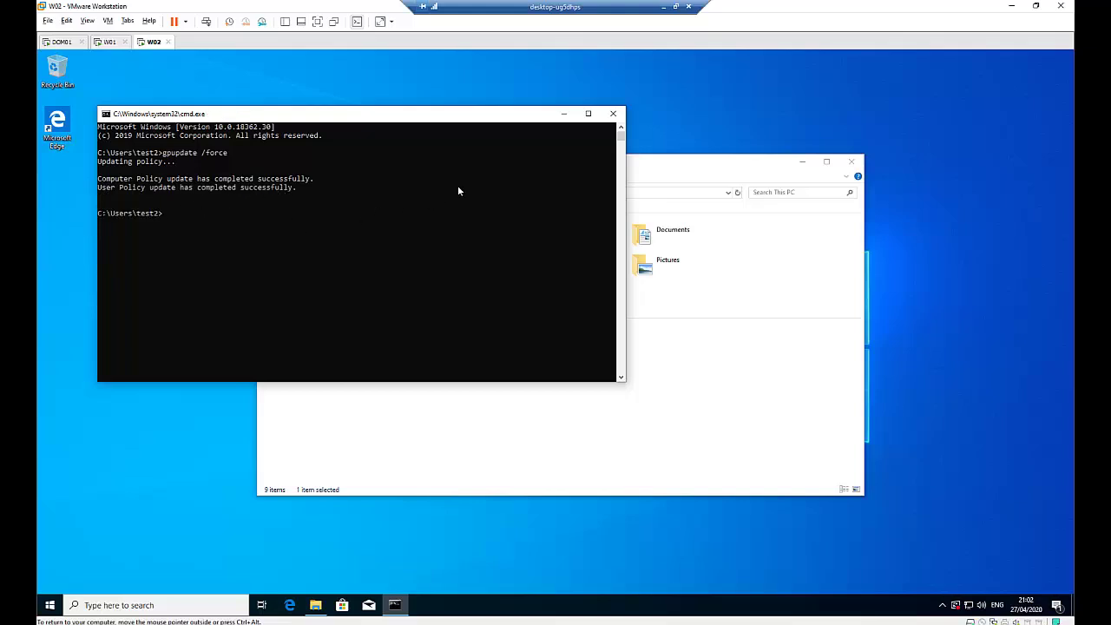
Step: Turn on BitLocker for Local Disk (C:), approving the prompt with administrator credentials
click(614, 113)
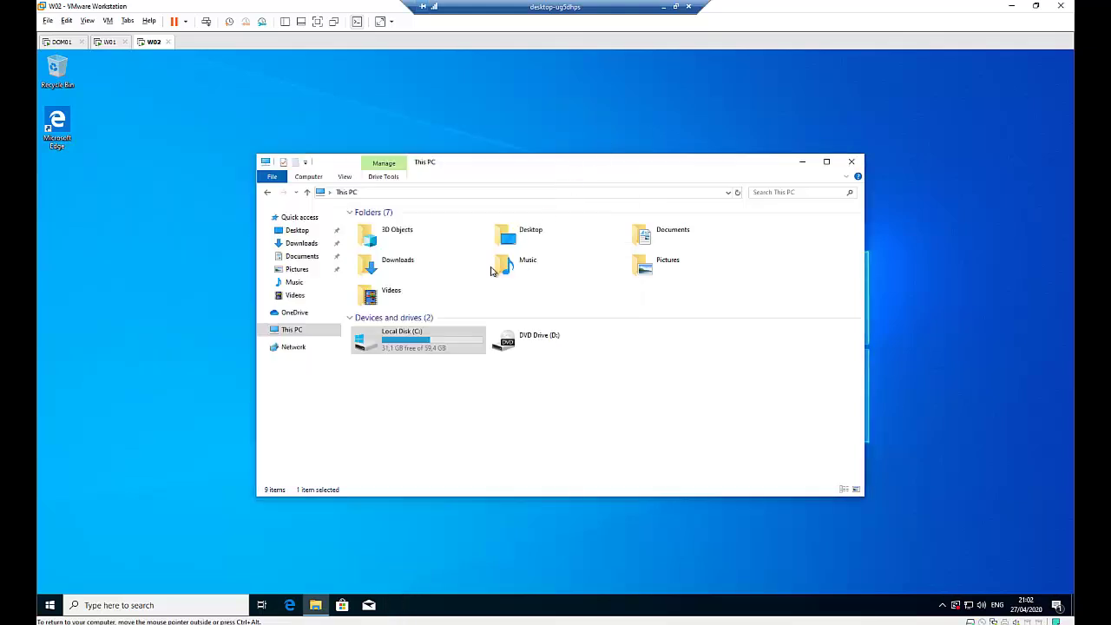
right_click(412, 346)
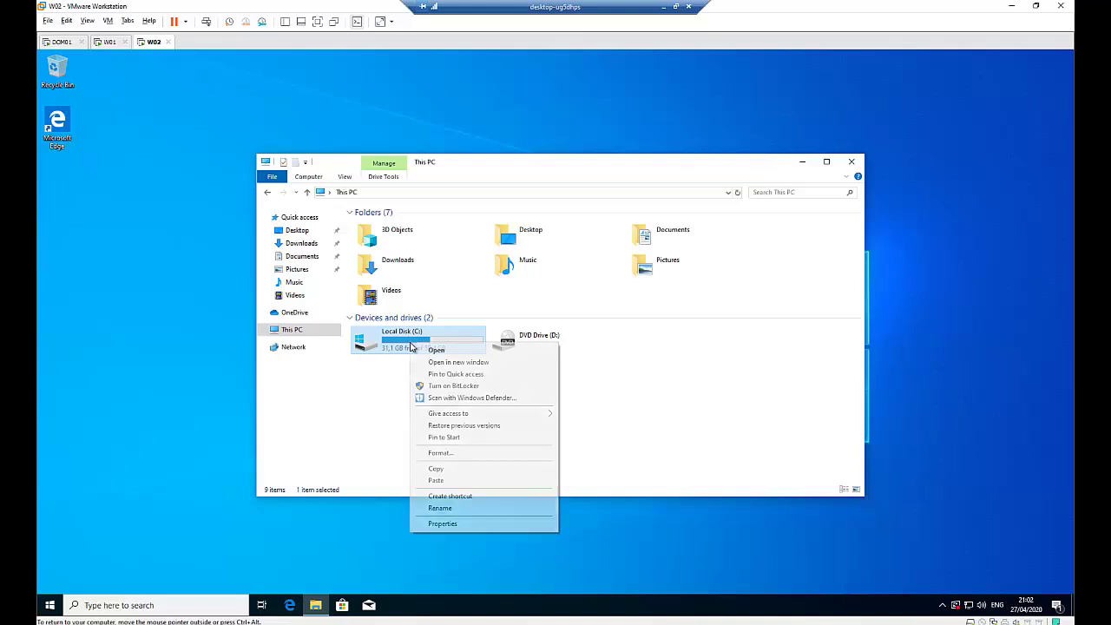
click(465, 387)
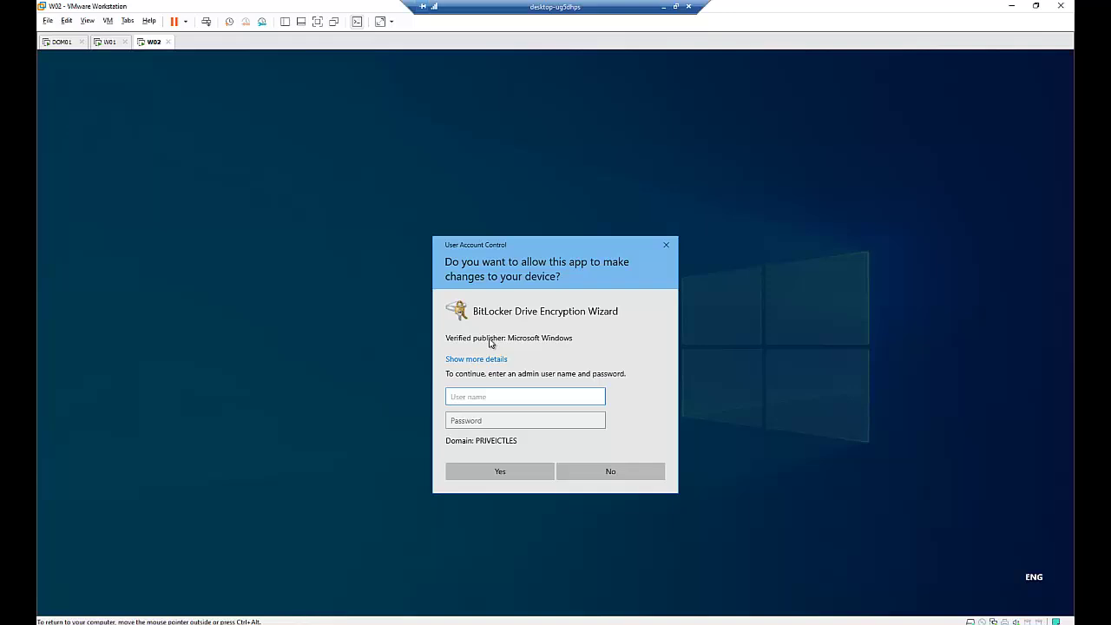
key(Tab)
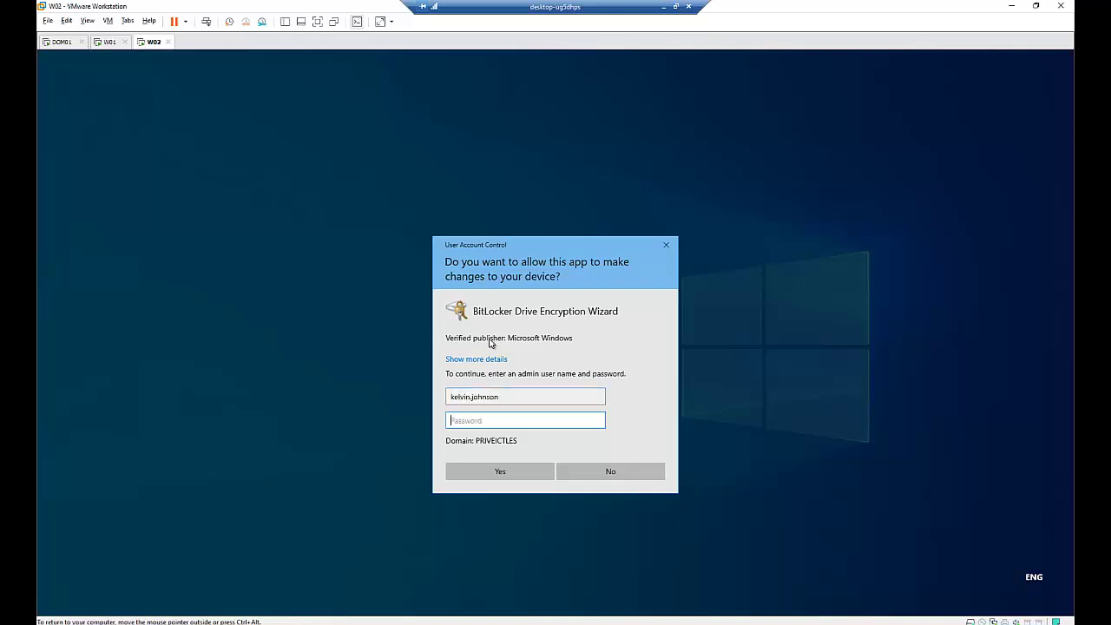
text(••)
key(Return)
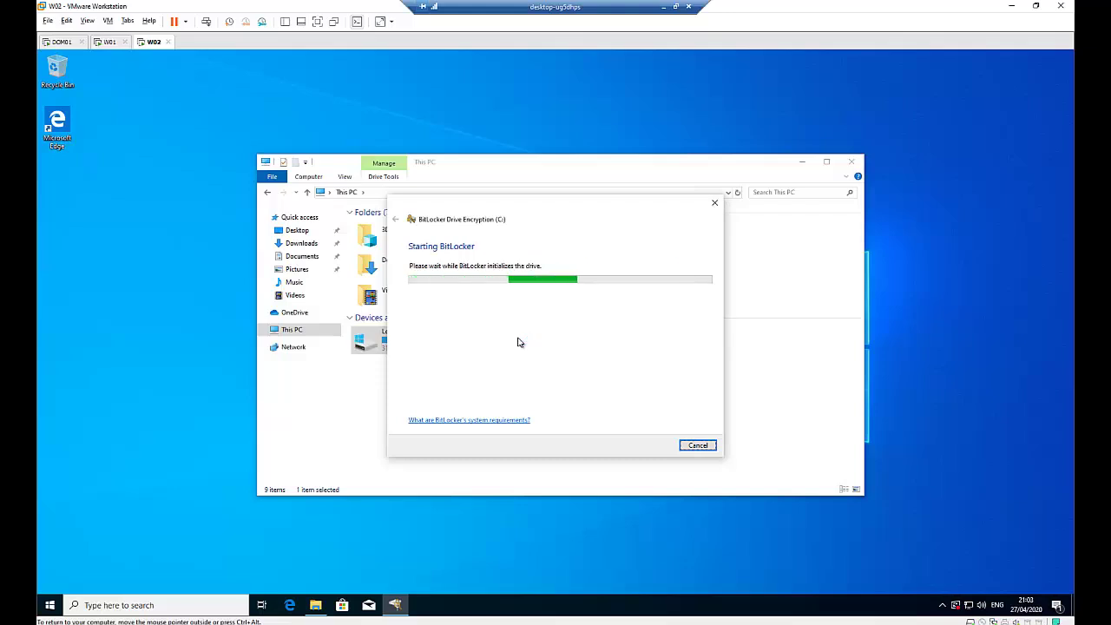
Step: Protect C: with an unlock password, encrypt used space only, and start with the system check
click(483, 337)
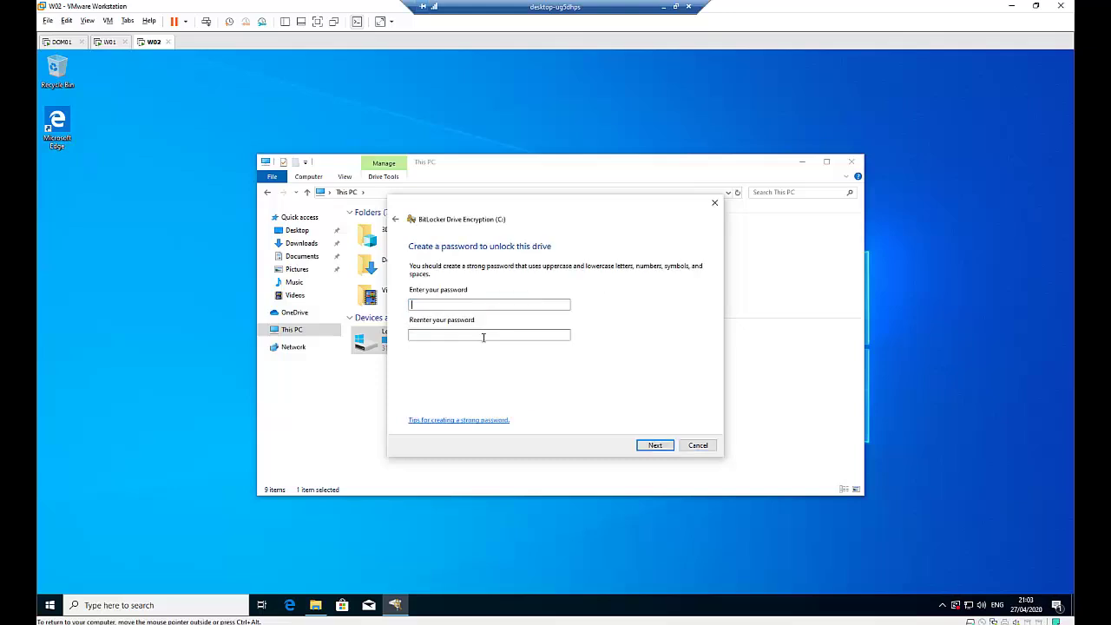
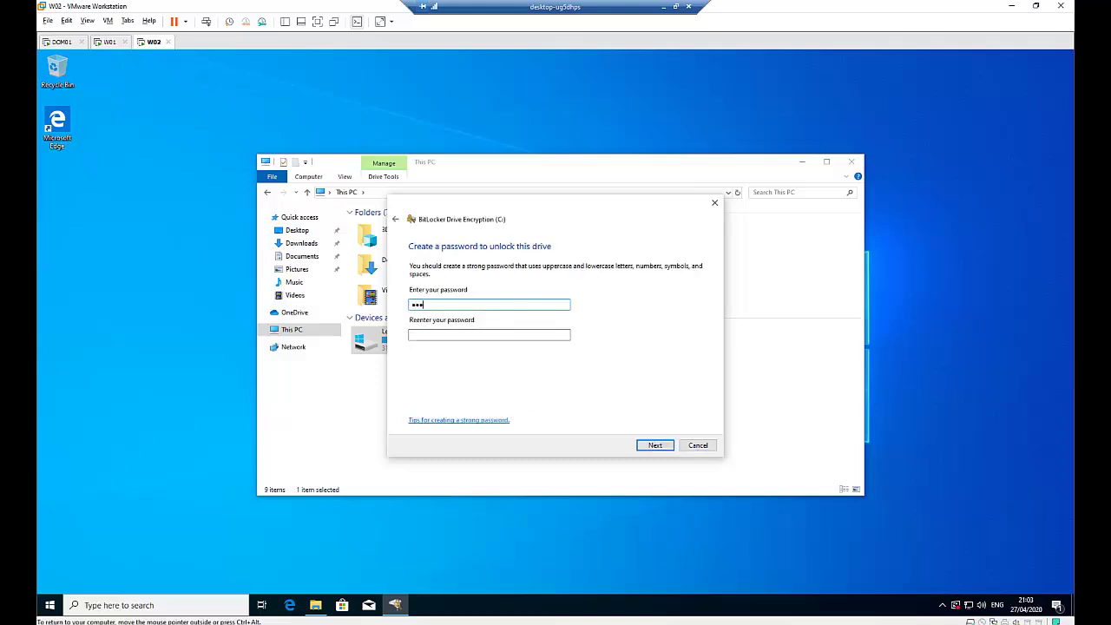
key(Tab)
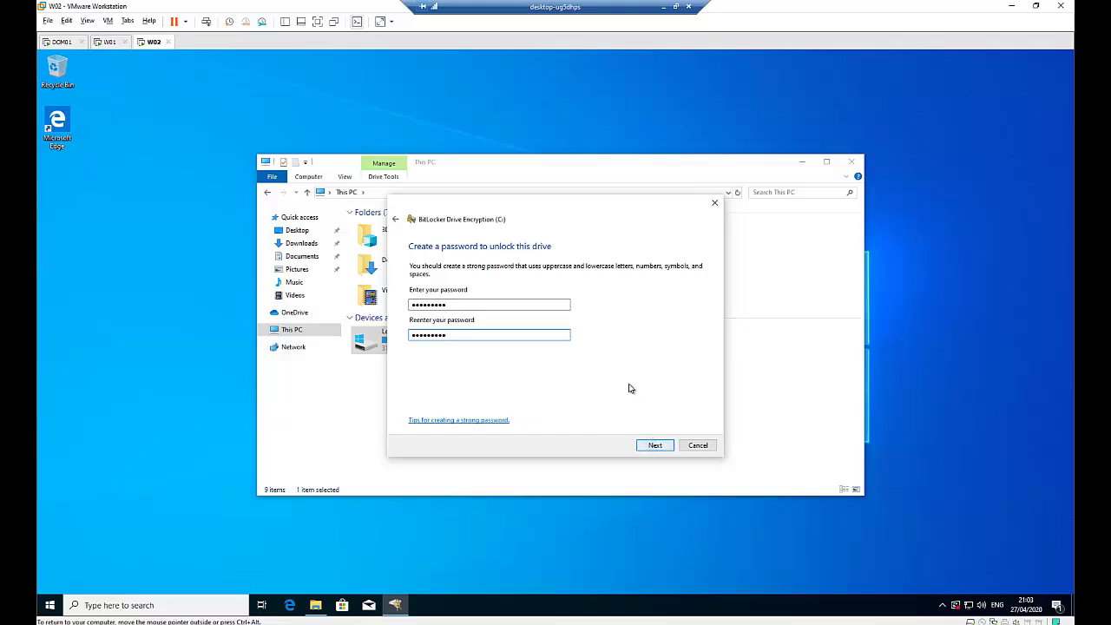
key(Return)
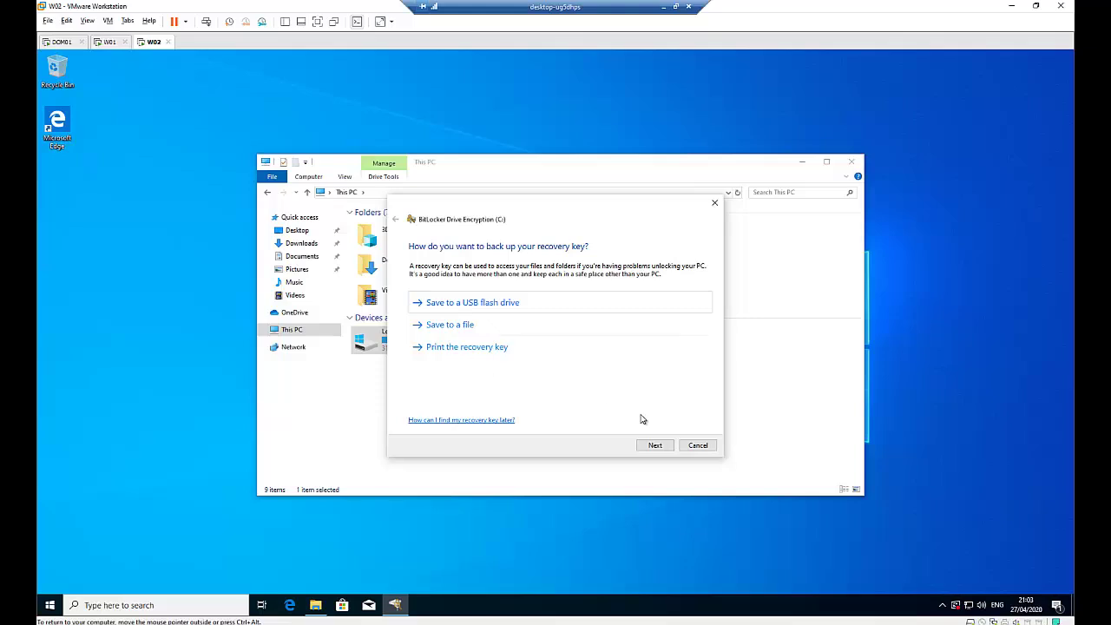
click(652, 446)
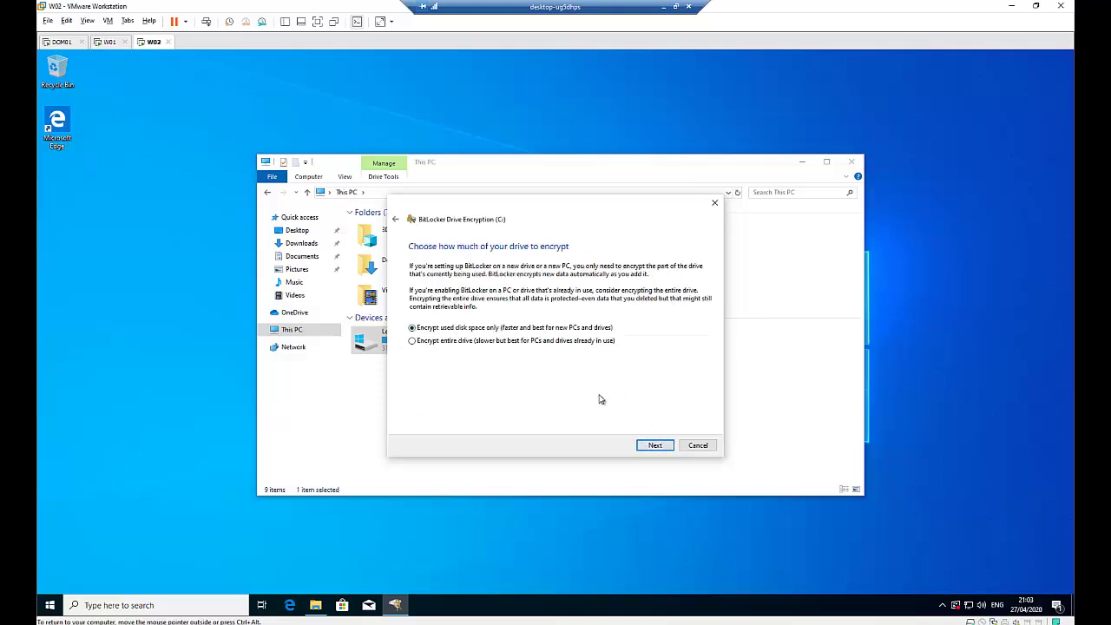
click(650, 447)
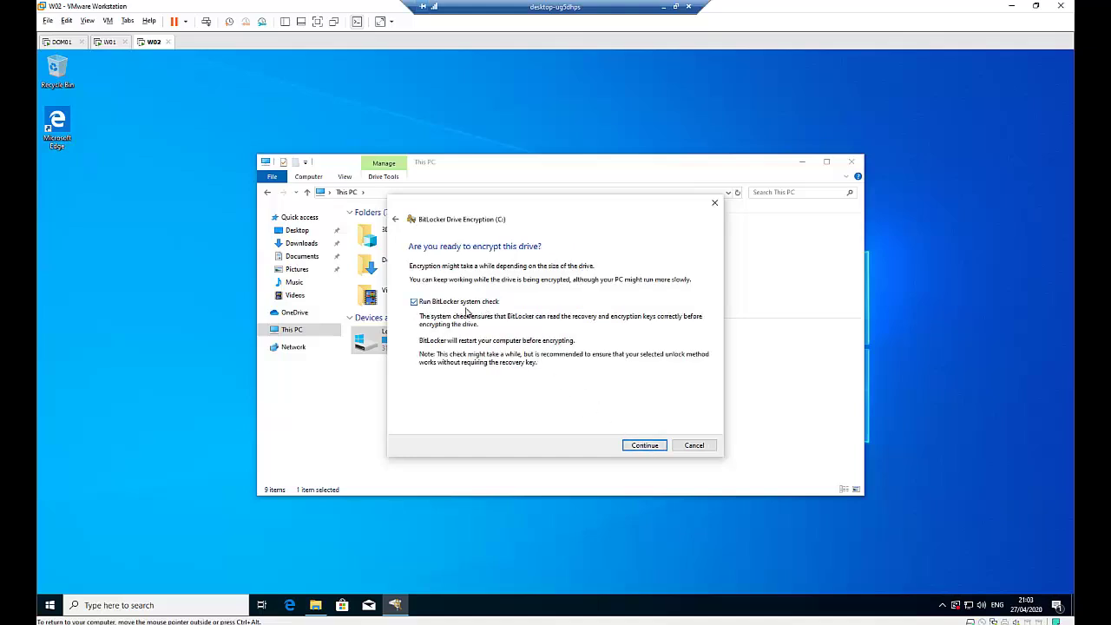
click(640, 446)
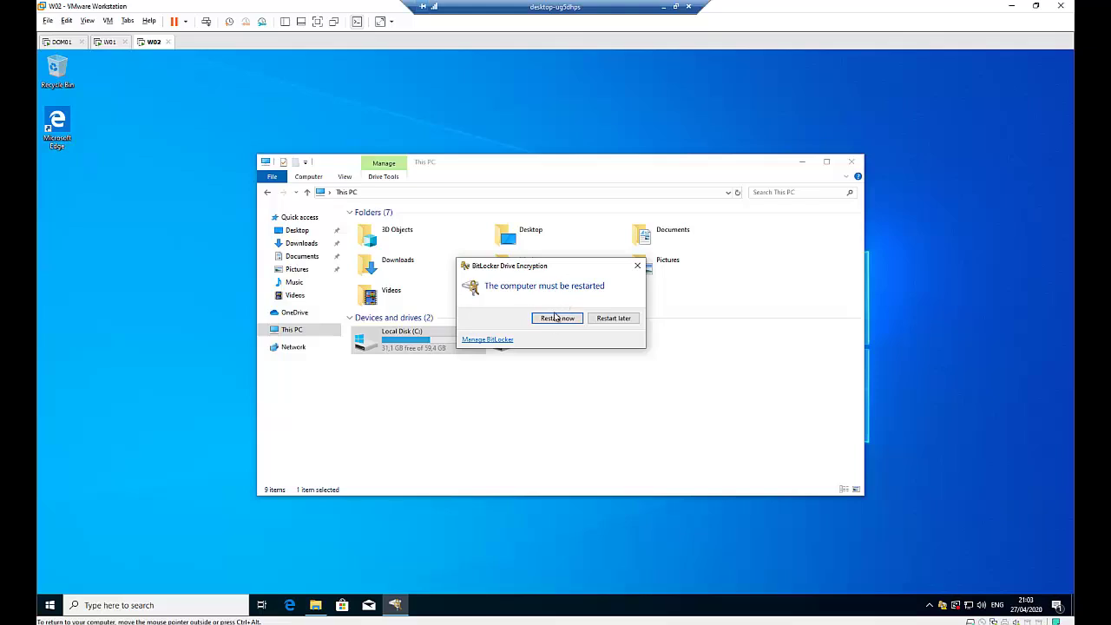
Step: Restart W02, unlock the drive with its BitLocker password, and sign back in
click(557, 317)
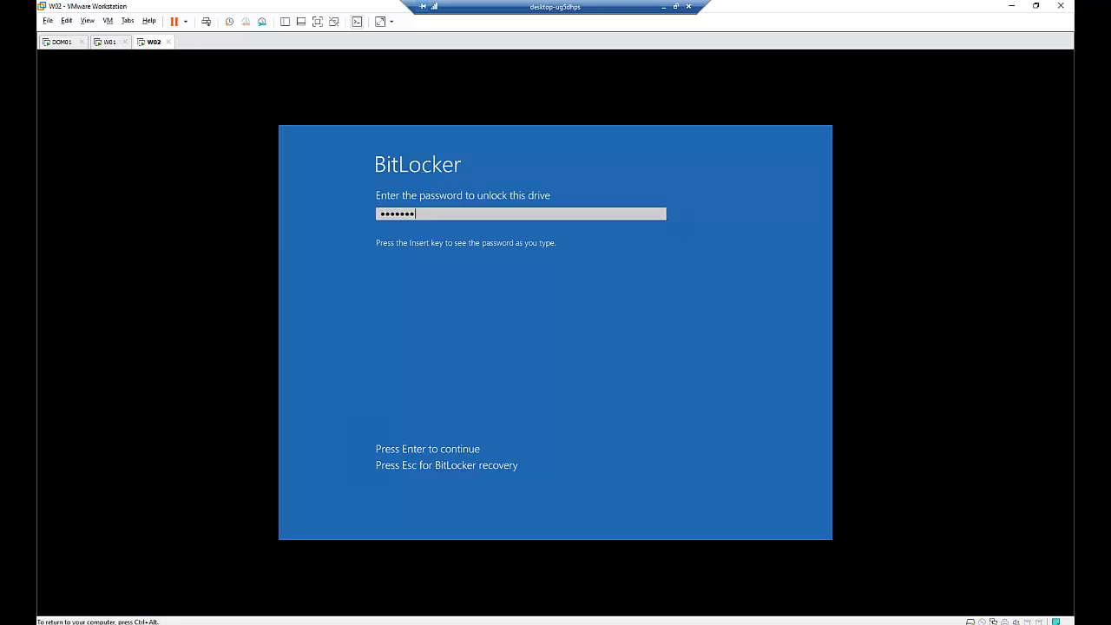
key(Return)
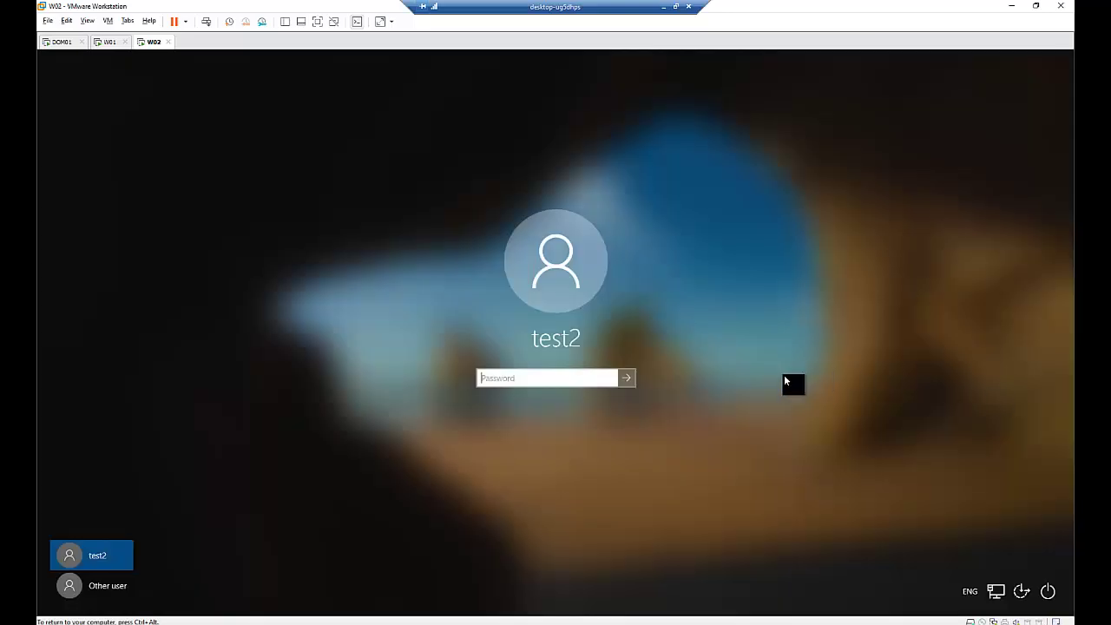
click(546, 380)
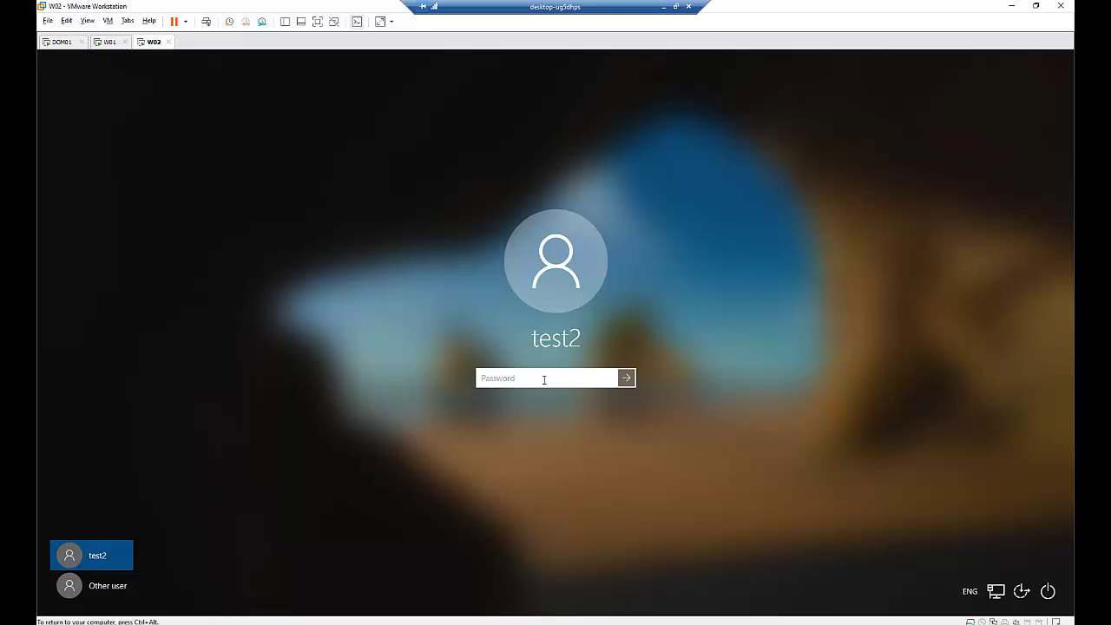
text(•••••)
key(Return)
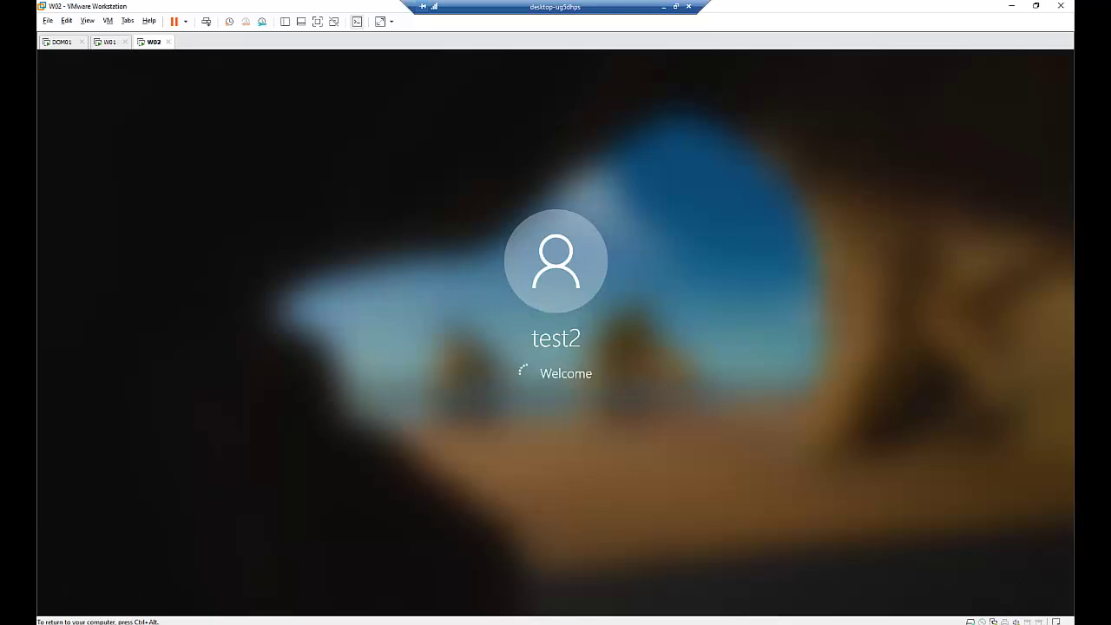
Step: In ADUC on DOM01, view W02's BitLocker Recovery tab under England > Computers
click(61, 42)
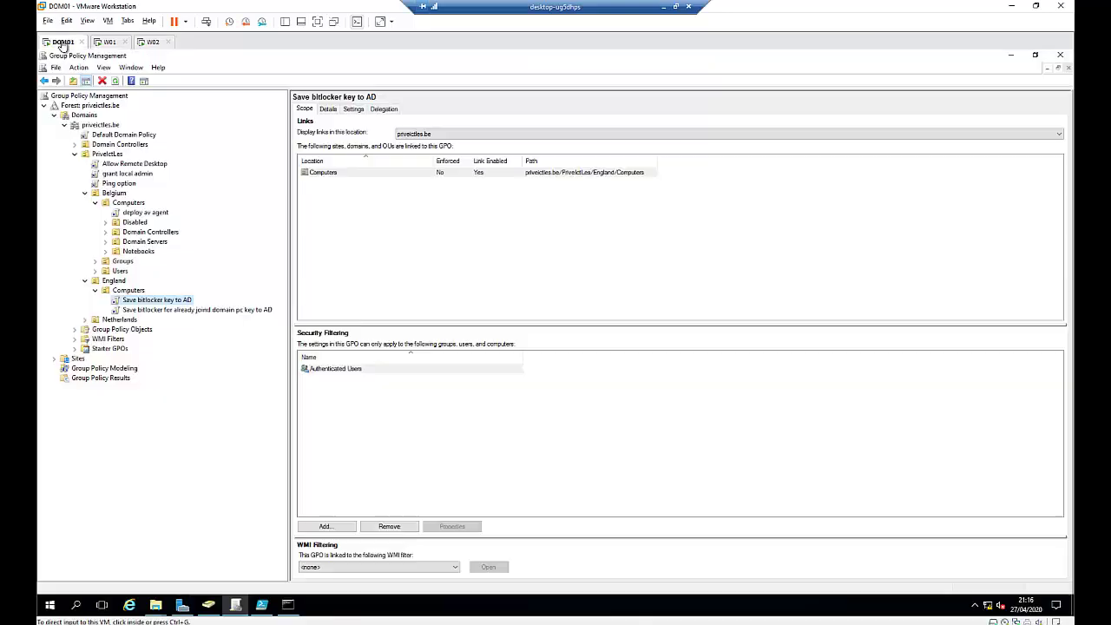
click(210, 605)
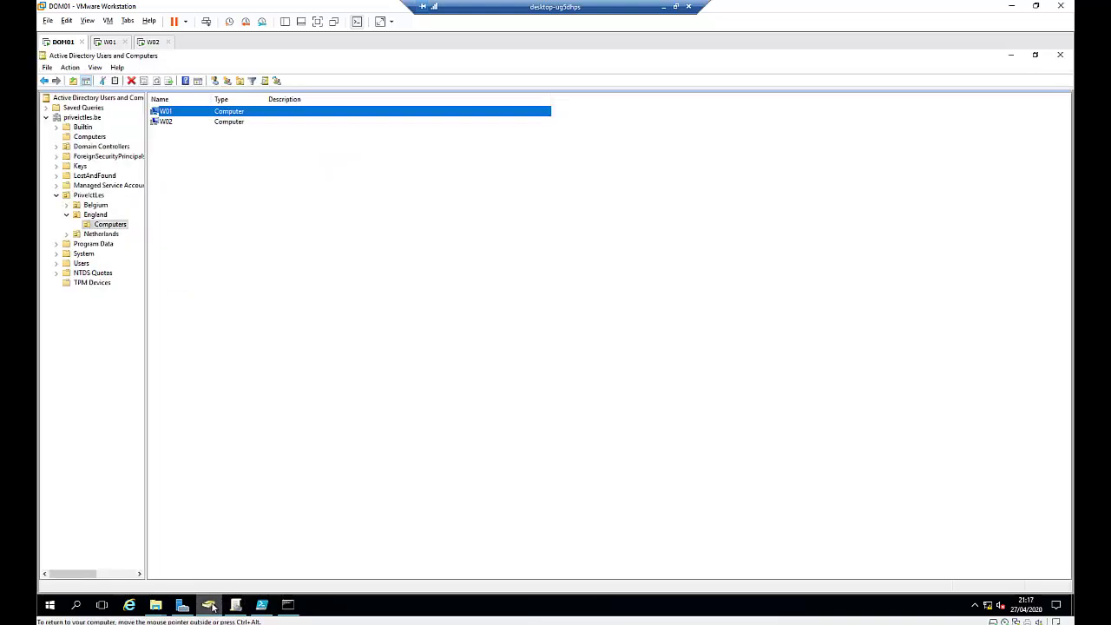
click(98, 215)
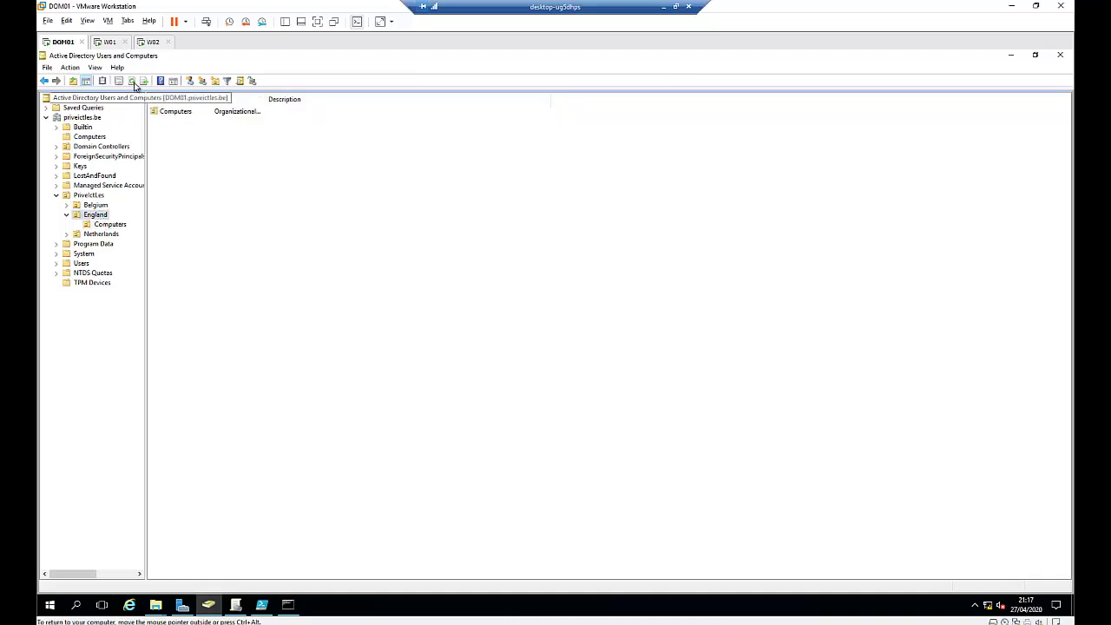
click(108, 226)
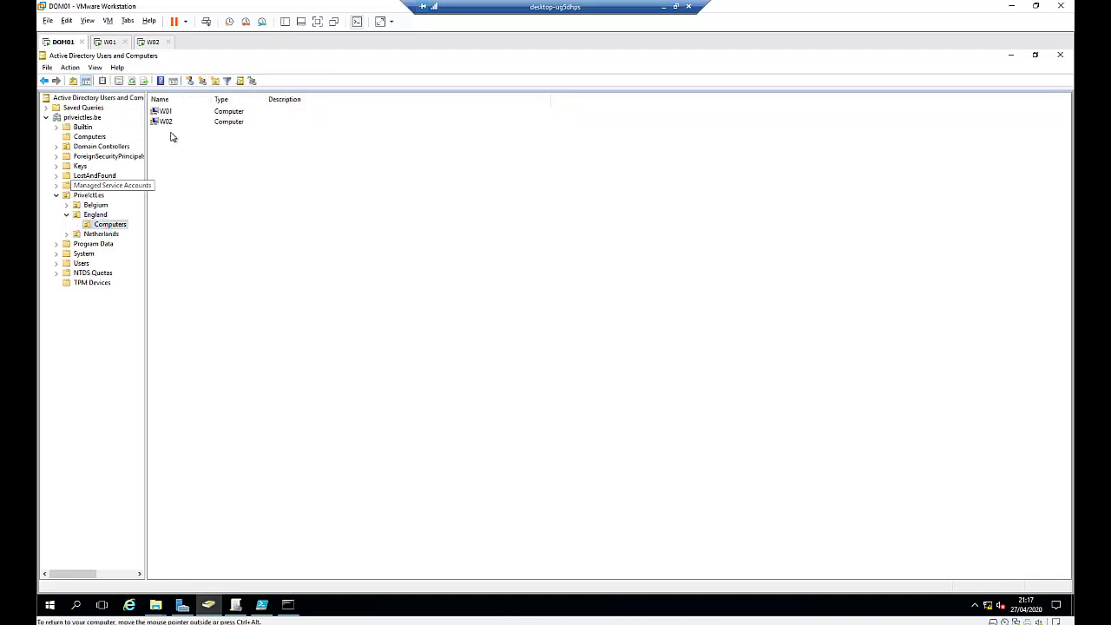
double_click(164, 112)
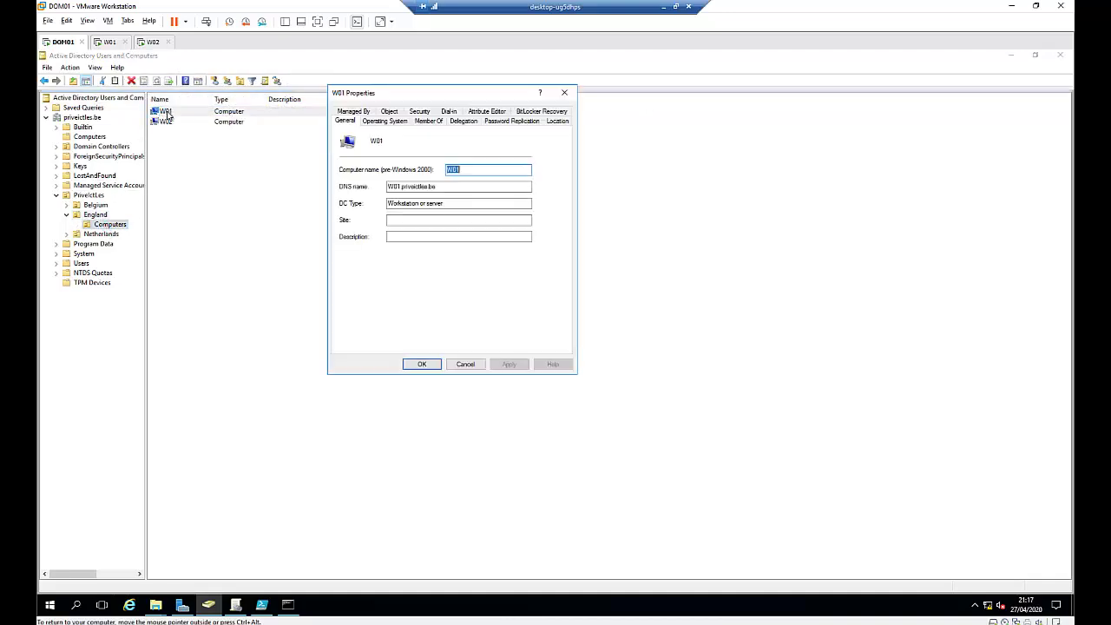
click(564, 92)
double_click(166, 121)
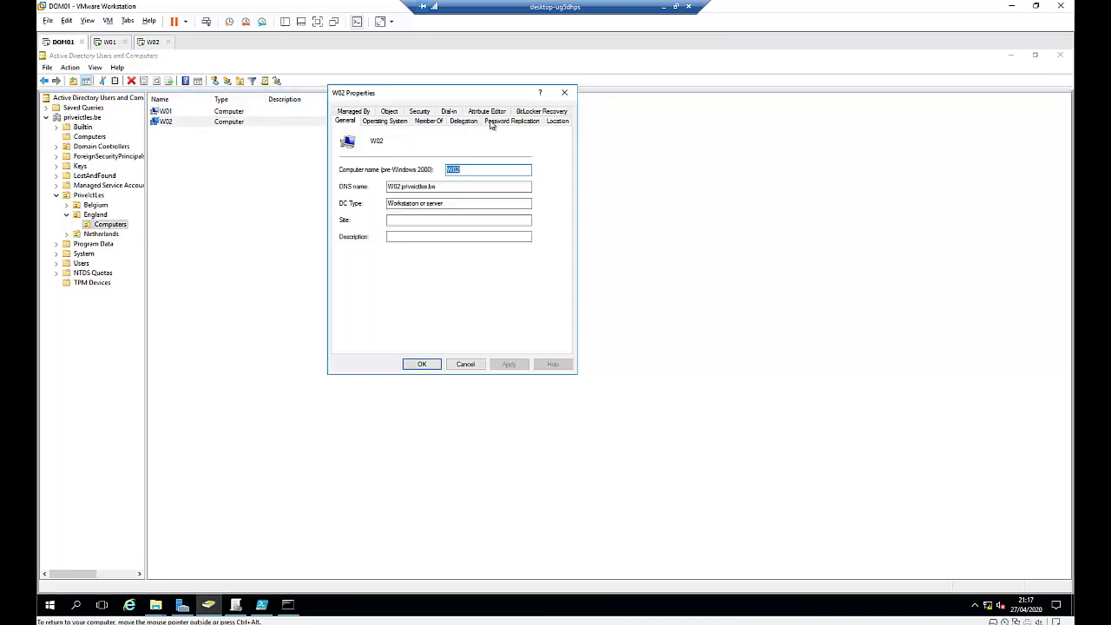
click(529, 112)
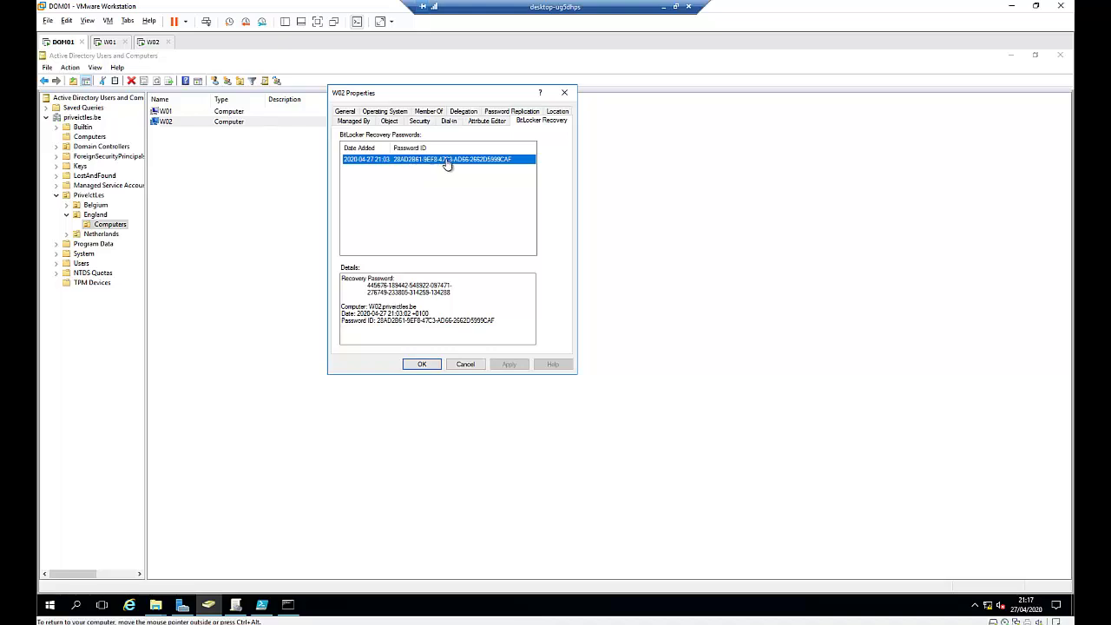
click(150, 41)
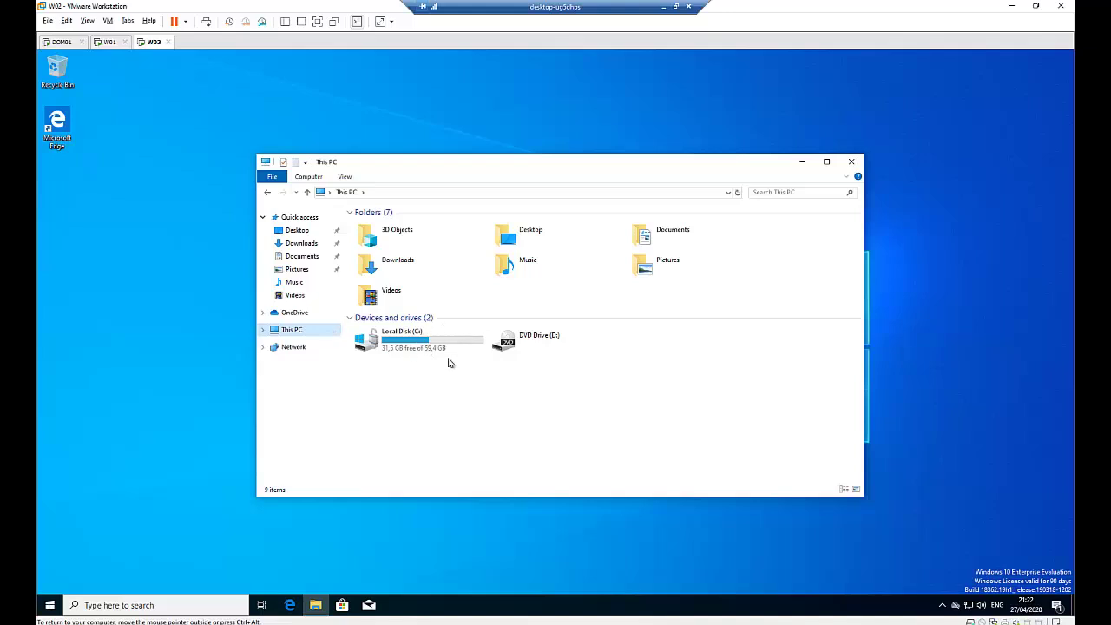
Step: Switch between the DOM01 and W02 VMs, ending on W01's This PC window
click(57, 41)
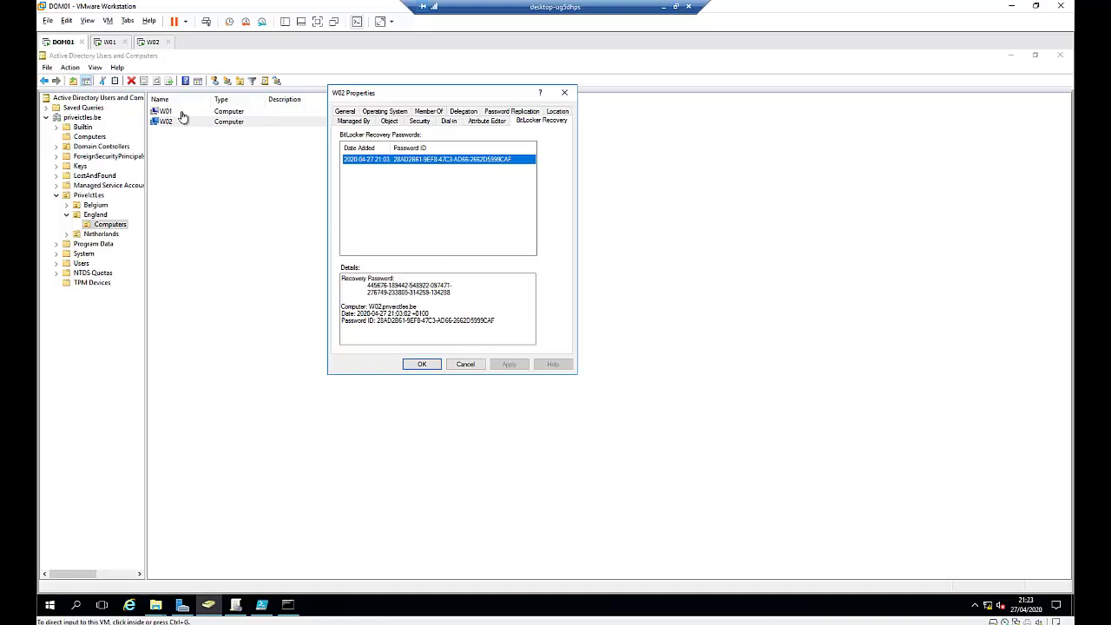
click(148, 43)
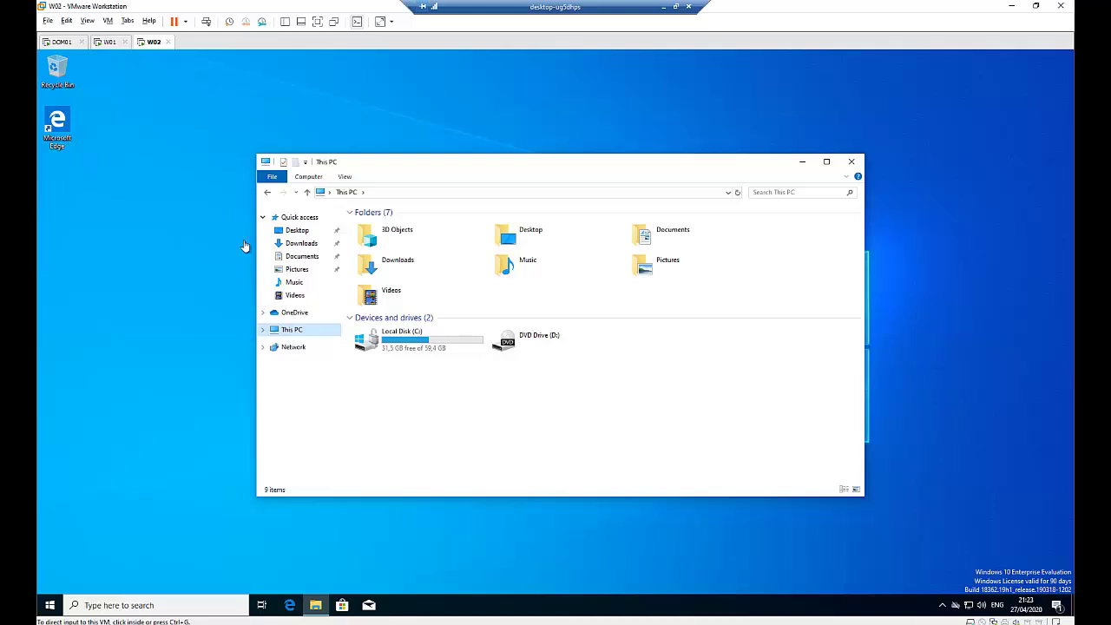
click(60, 43)
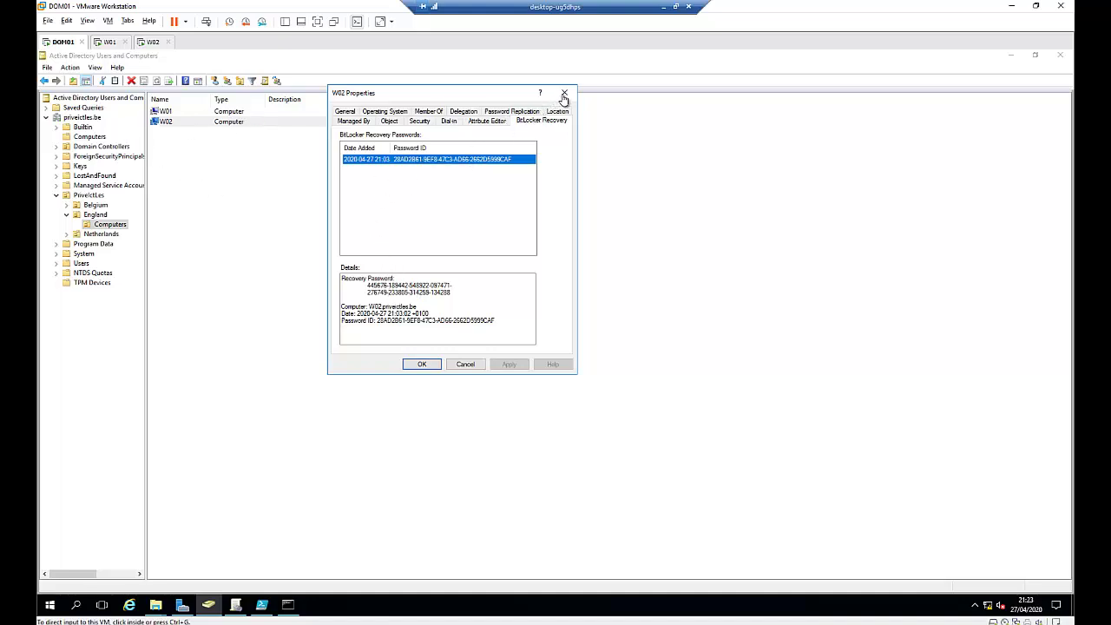
click(111, 42)
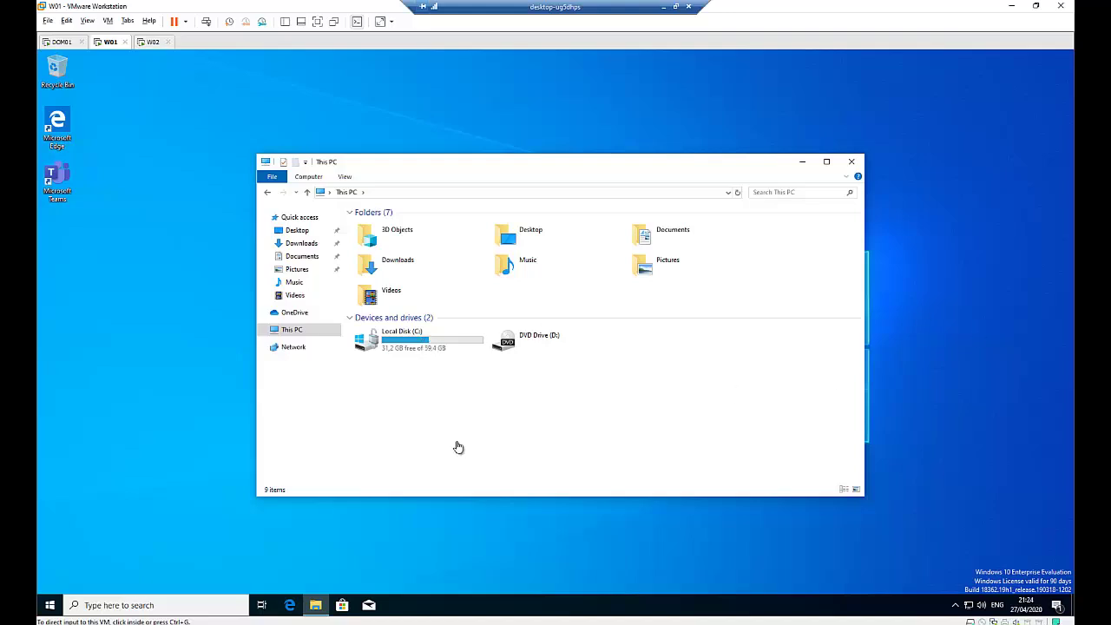
Step: Open Notepad on W01 and paste the three-line BitLocker backup PowerShell script
click(145, 514)
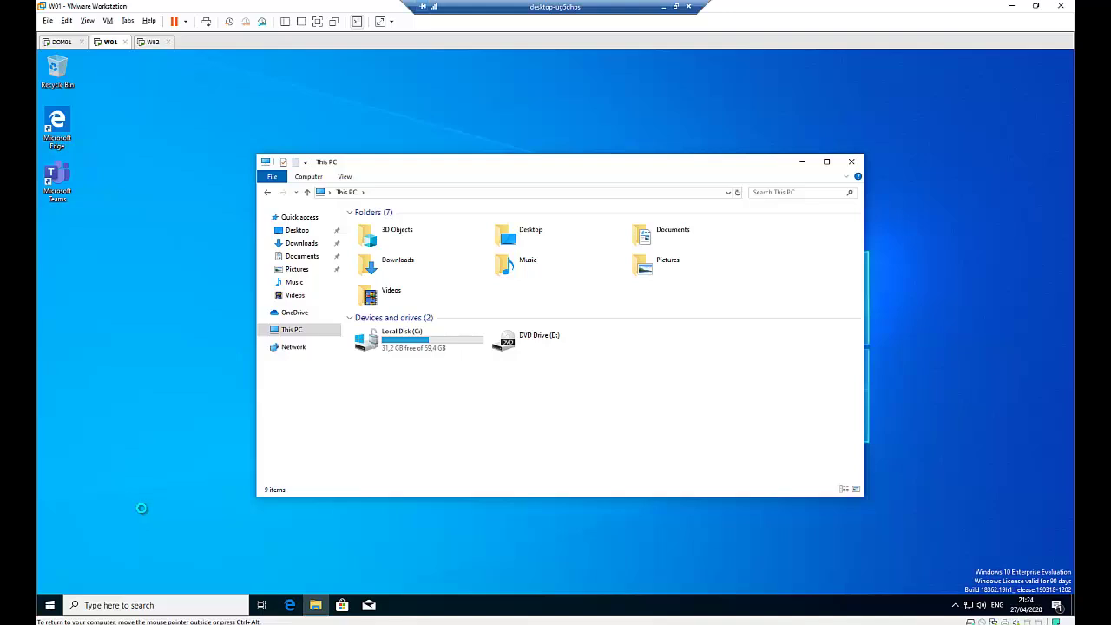
key(super+r)
text(not)
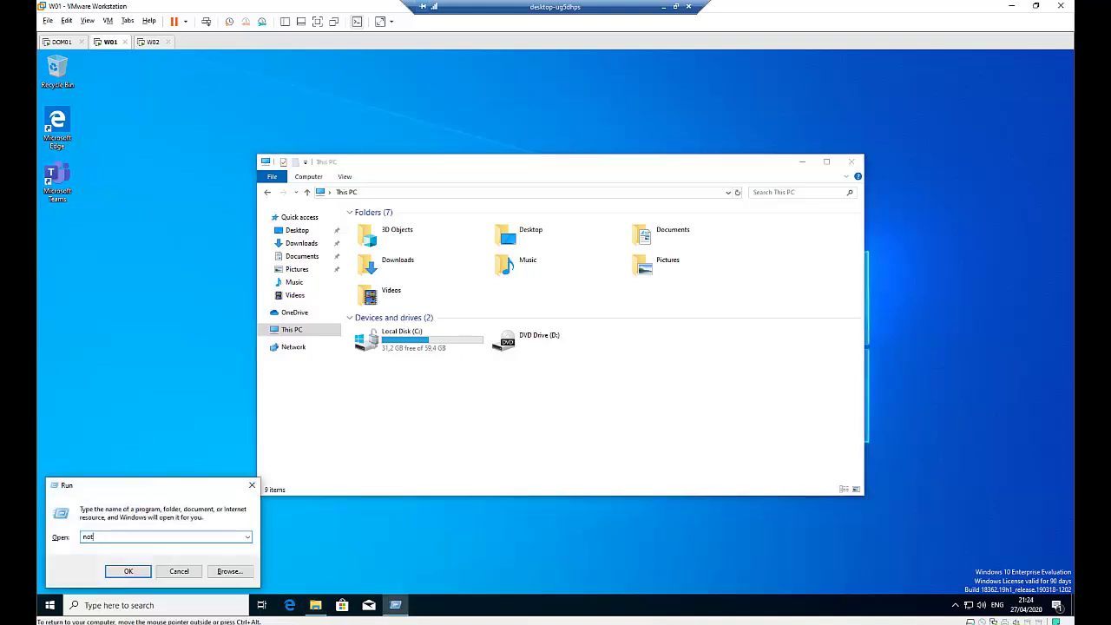
text(epad)
key(Return)
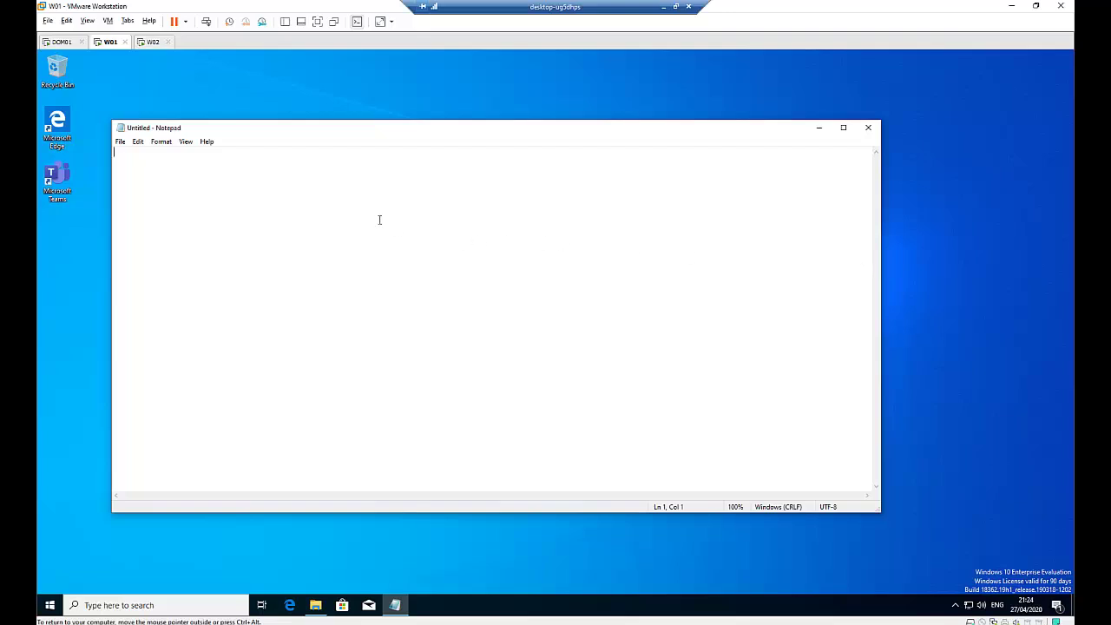
right_click(333, 162)
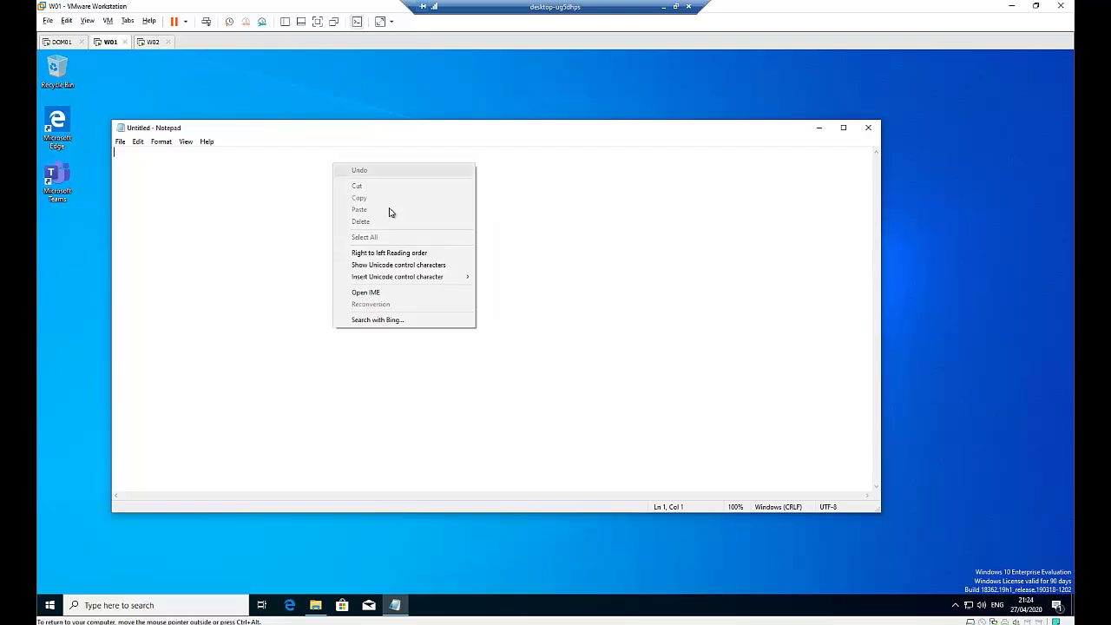
click(703, 206)
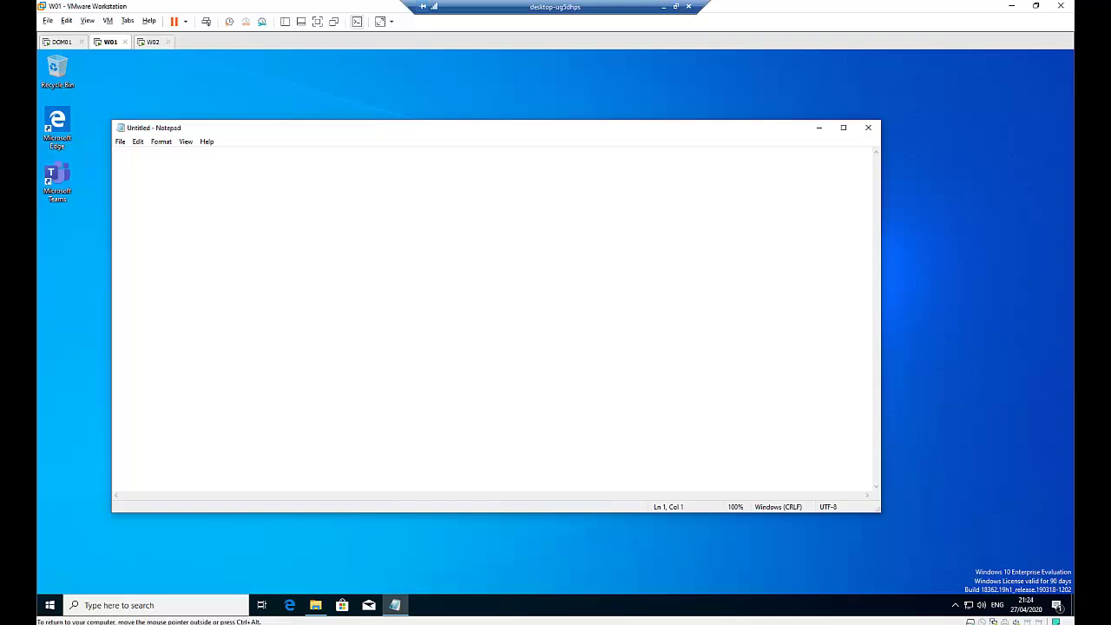
right_click(253, 227)
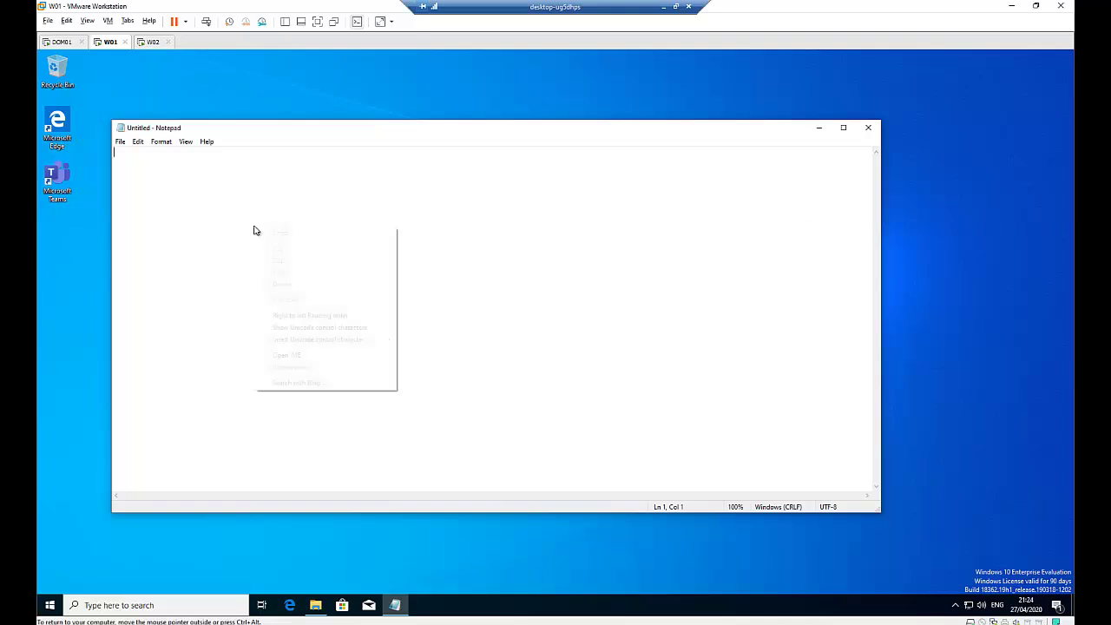
click(206, 185)
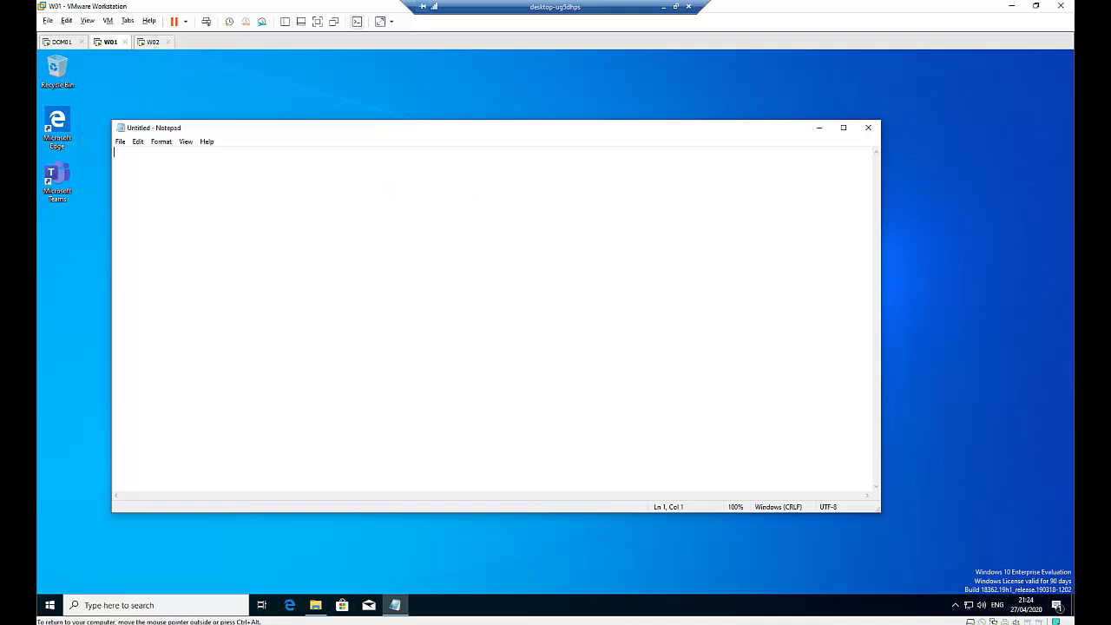
key(ctrl+v)
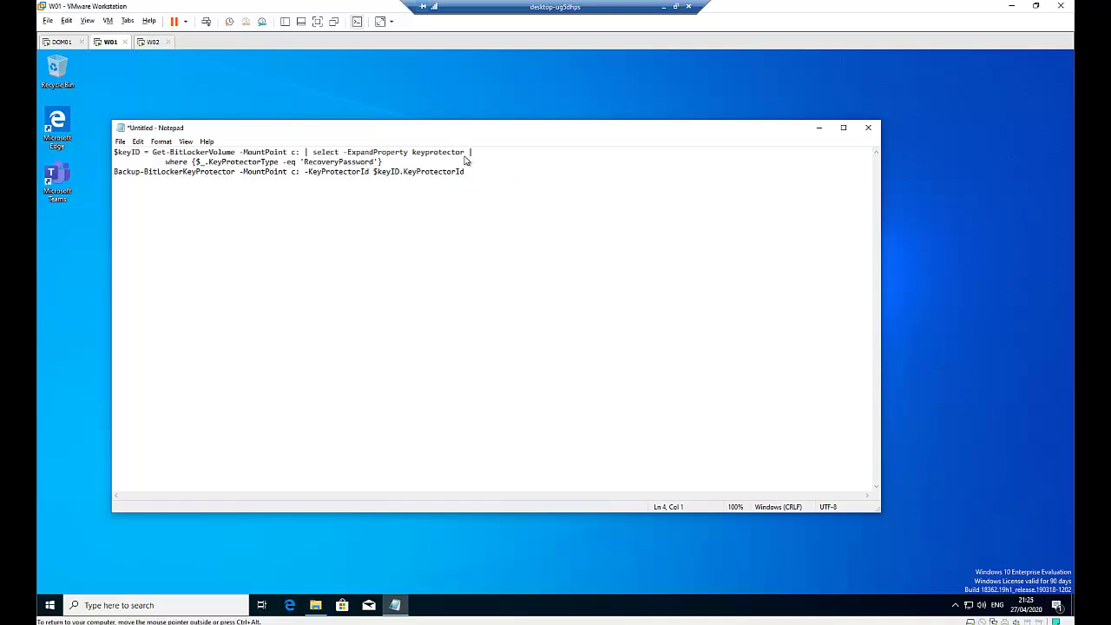
Step: Select all three lines of the pasted script in Notepad
click(464, 163)
drag(469, 171, 101, 155)
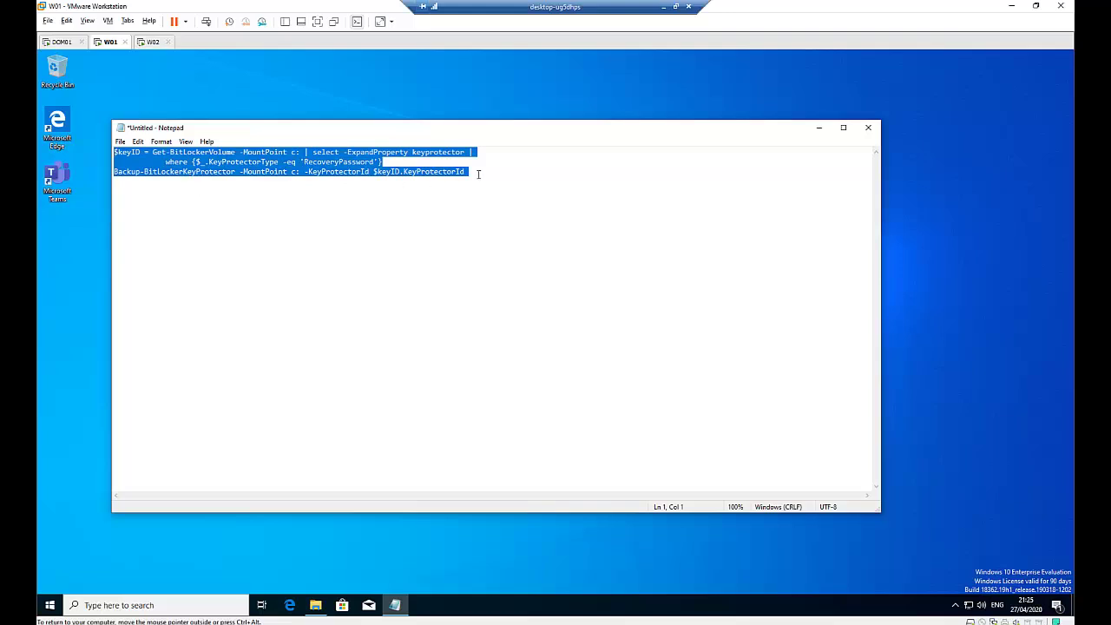
drag(478, 174, 105, 149)
mouse_move(316, 605)
click(322, 537)
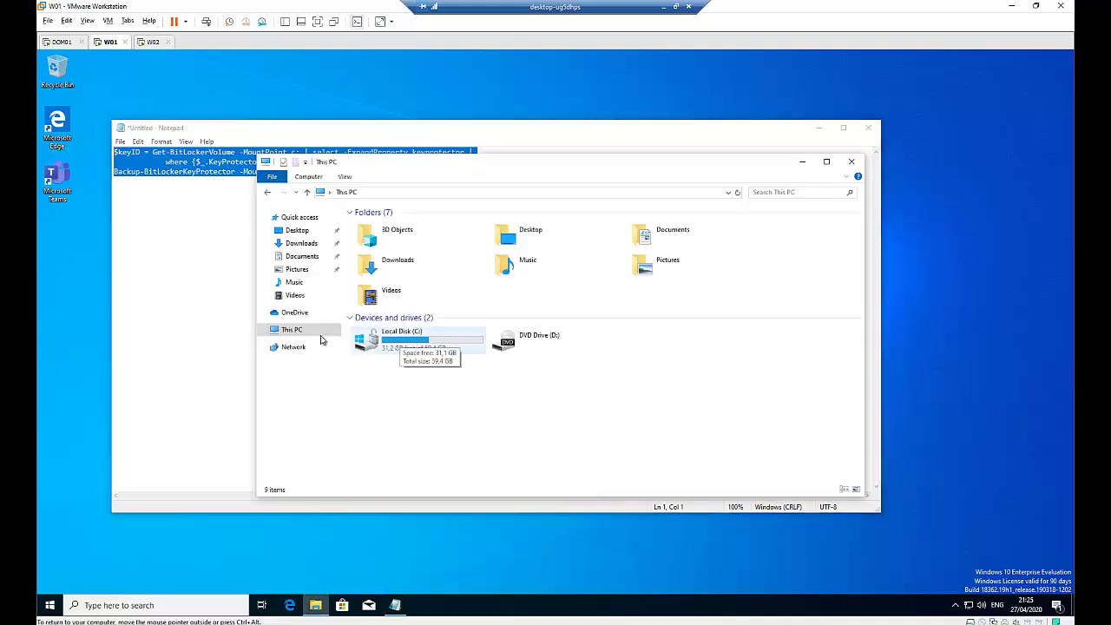
click(209, 171)
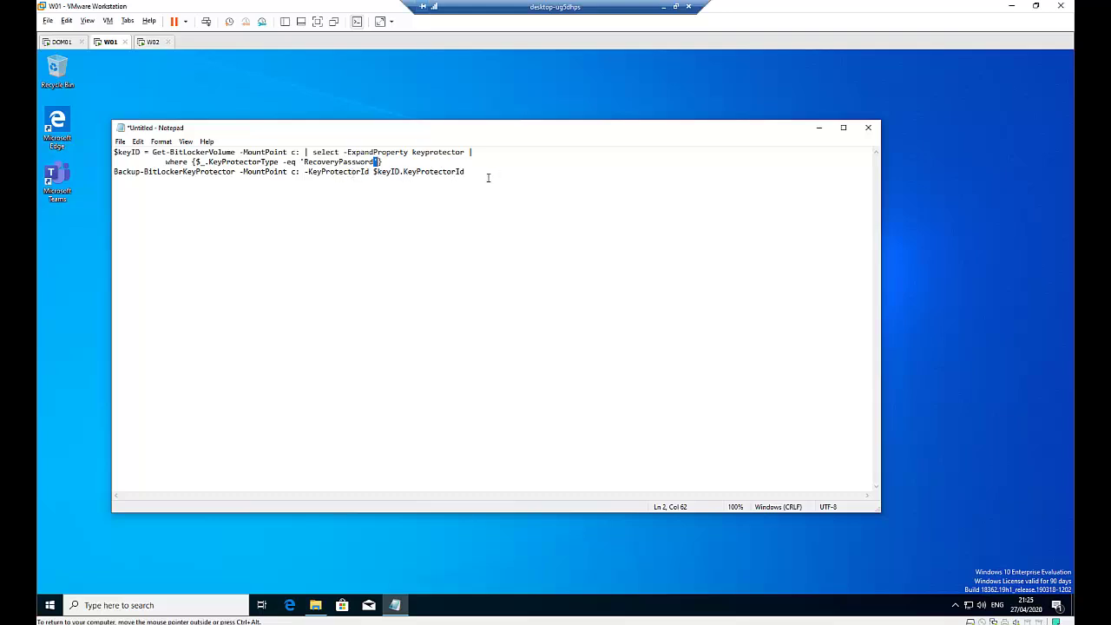
drag(470, 171, 114, 151)
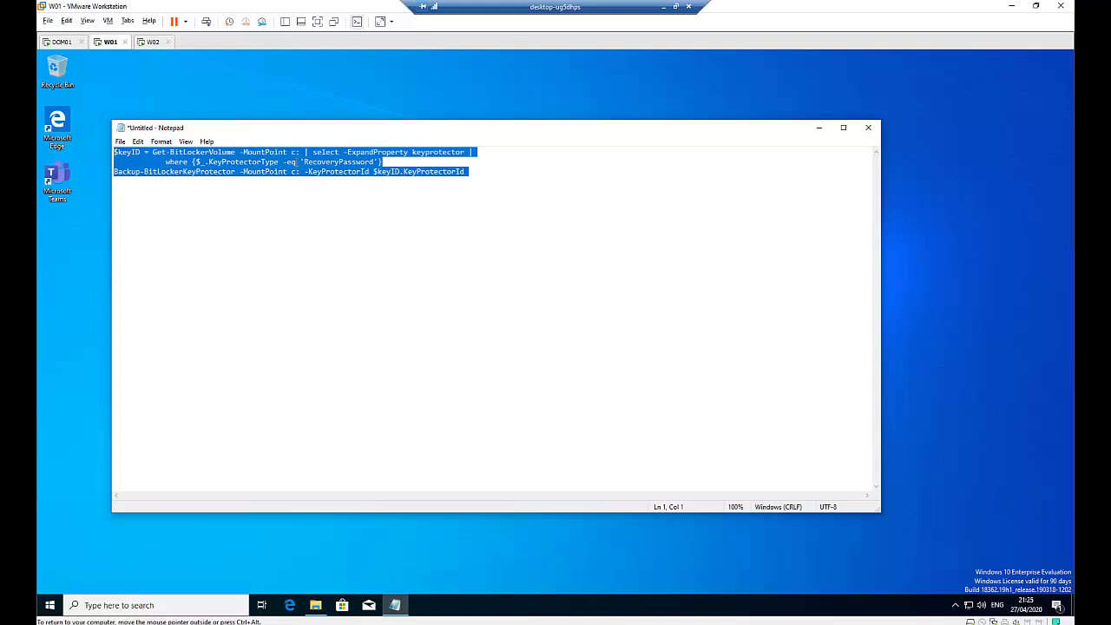
click(61, 42)
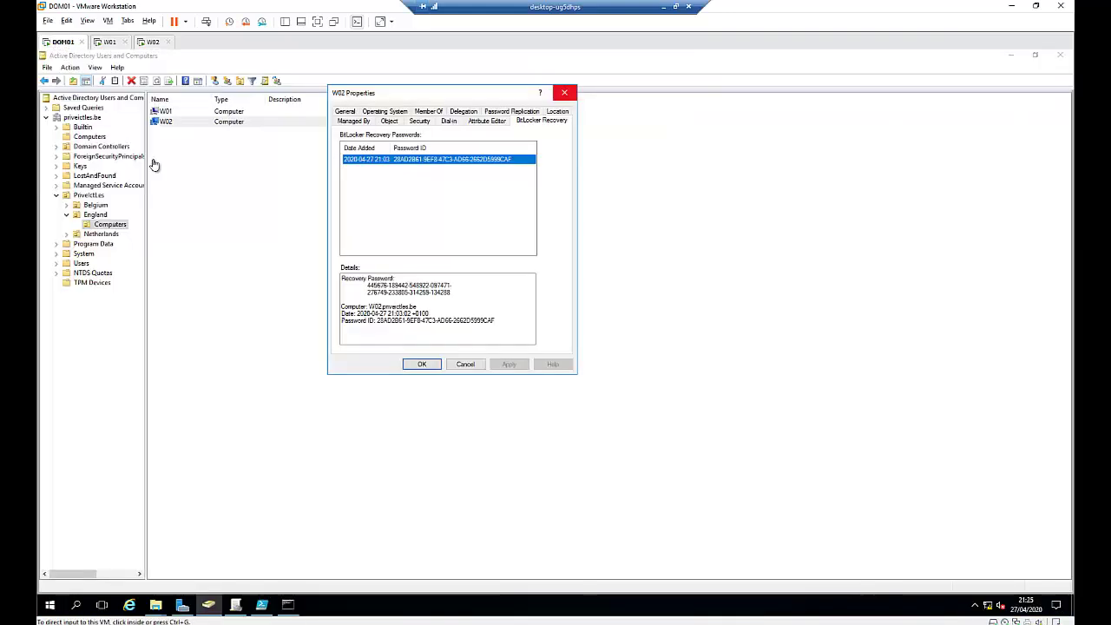
Step: Close W02's properties and check that W01 has no stored BitLocker recovery password
click(465, 364)
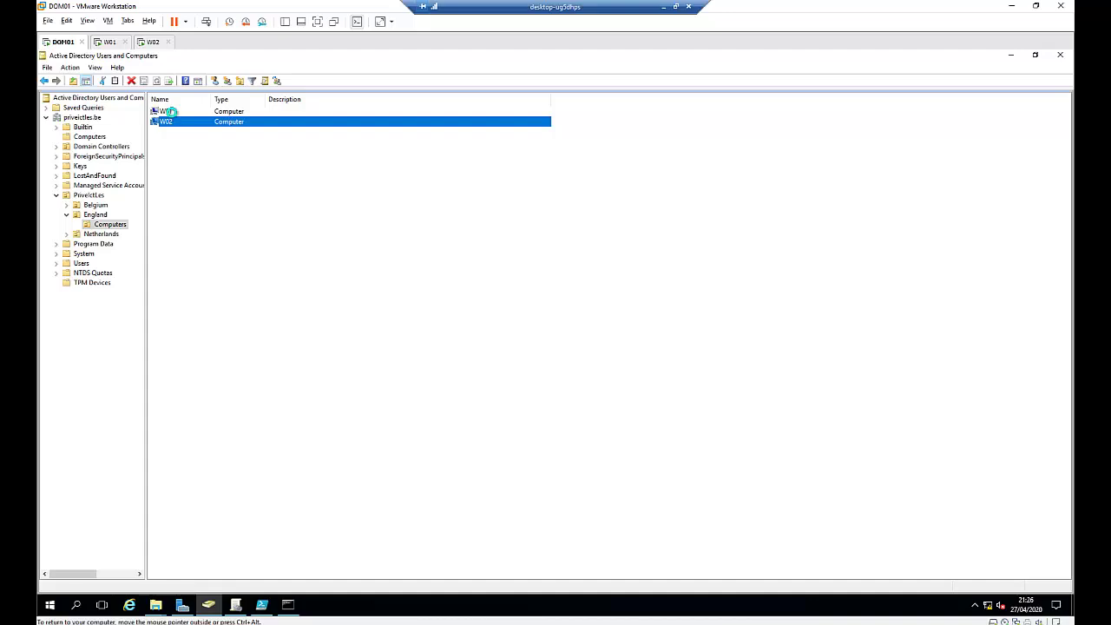
double_click(169, 112)
click(538, 112)
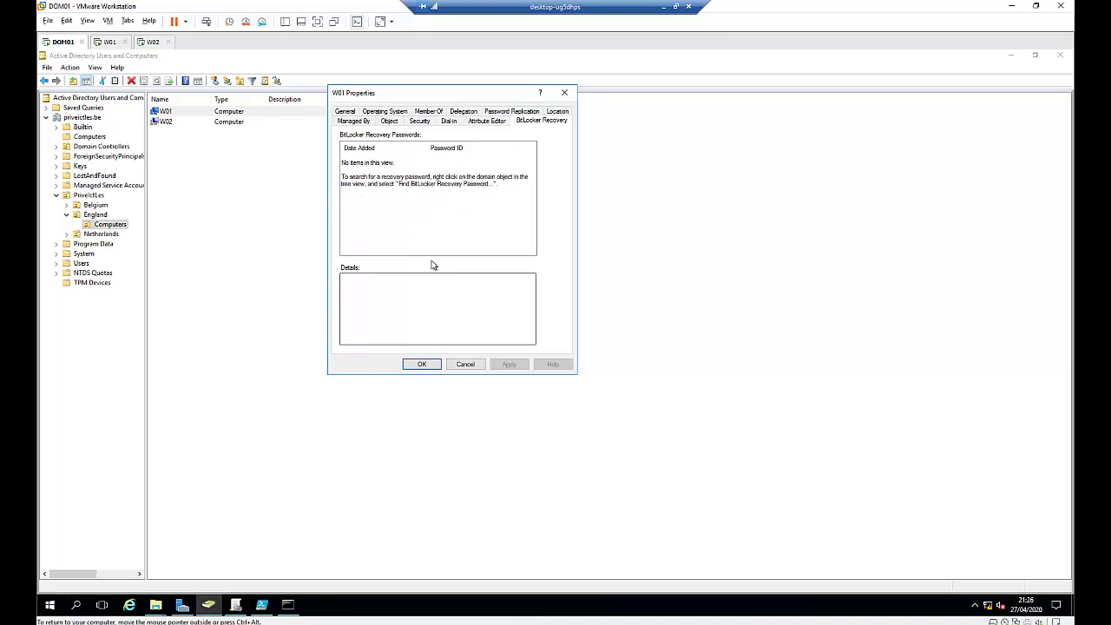
click(564, 92)
Step: Edit the 'Save bitlocker for already joind domain pc key to AD' GPO in a maximized editor
click(236, 604)
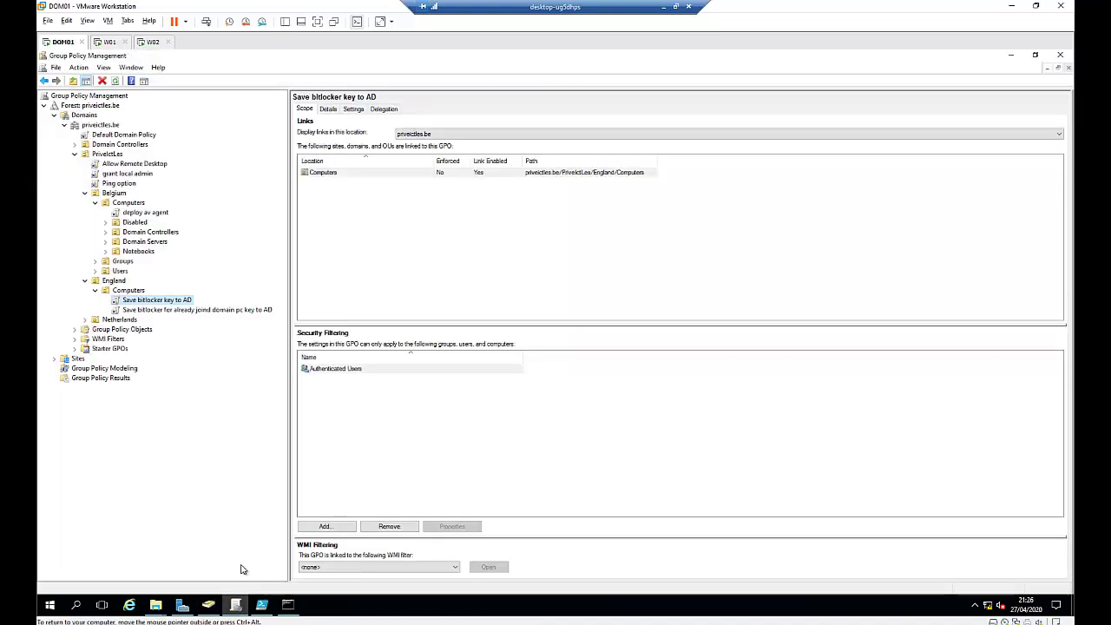
click(208, 310)
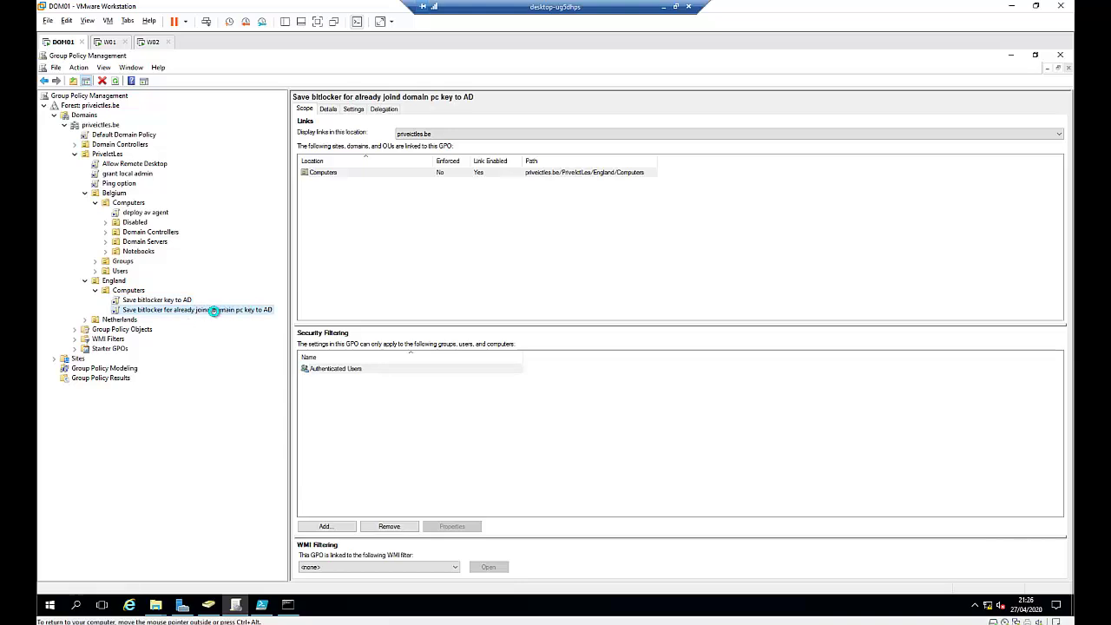
right_click(214, 312)
click(247, 320)
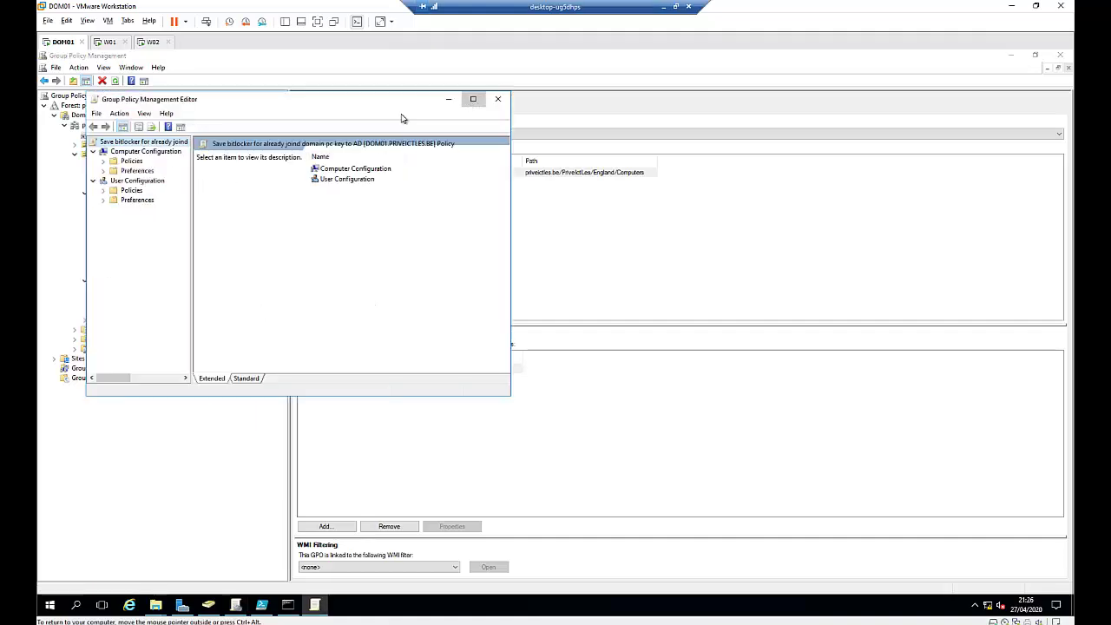
click(473, 99)
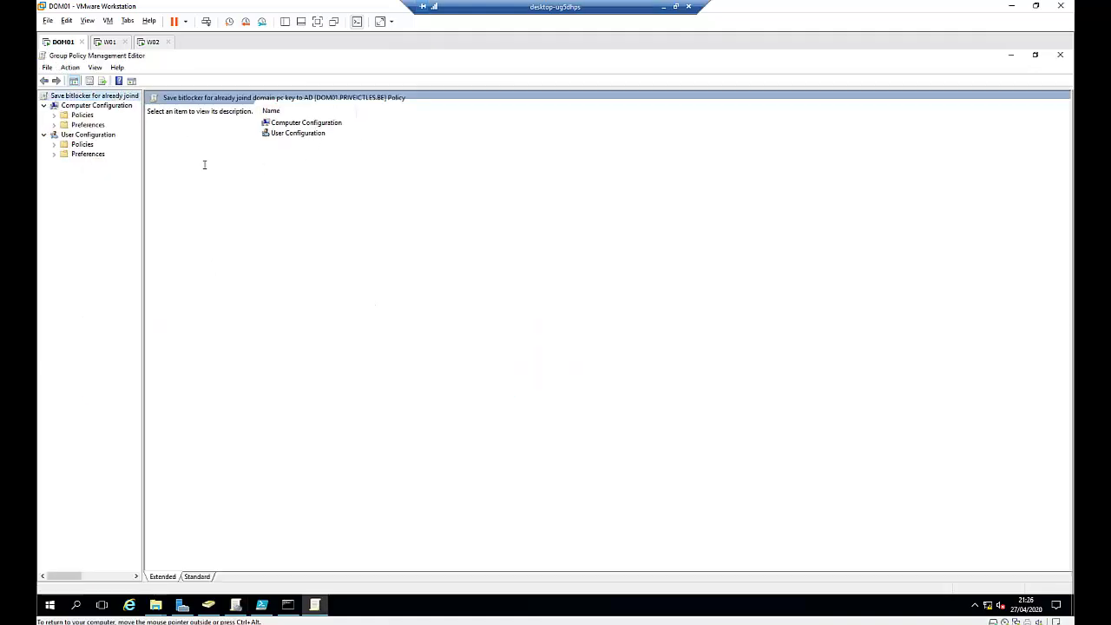
Step: Open Startup under Computer Configuration > Policies > Windows Settings > Scripts
click(54, 115)
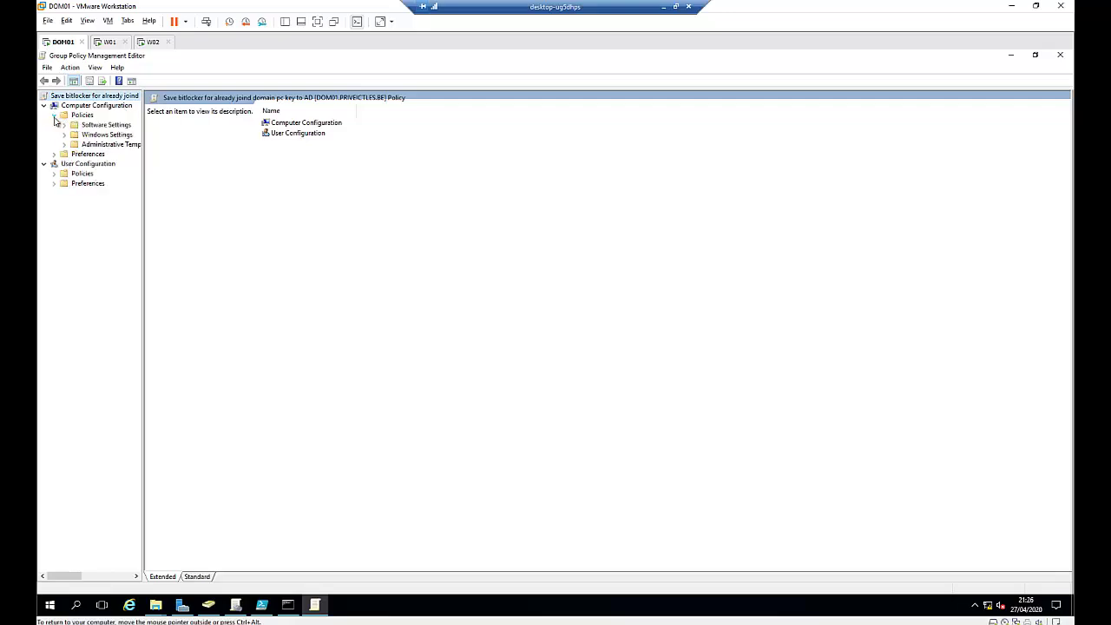
click(64, 135)
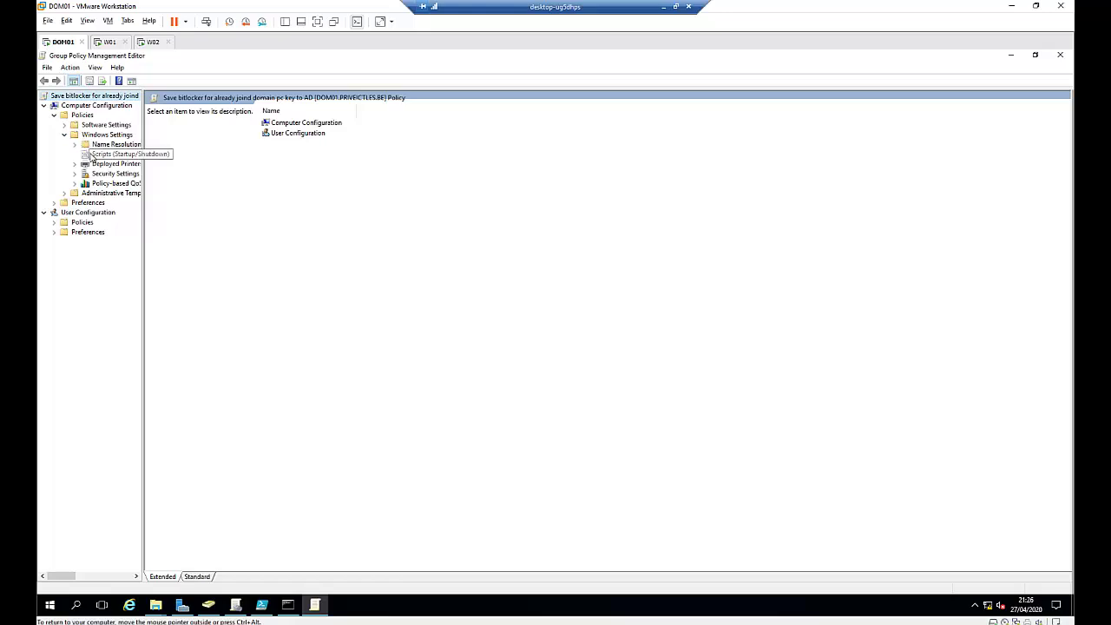
click(99, 155)
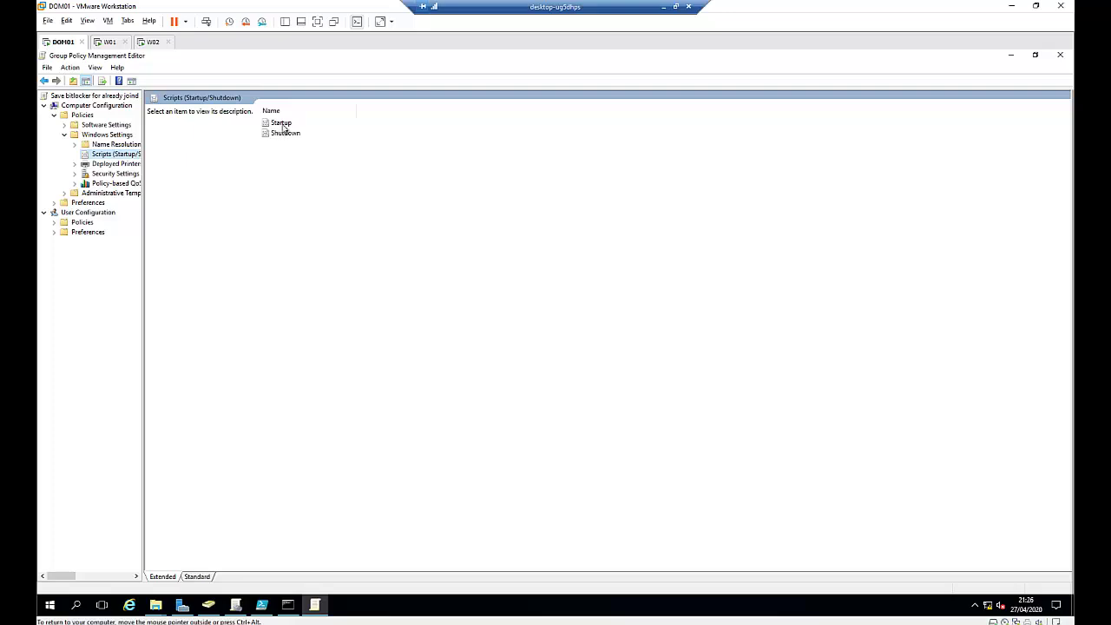
double_click(282, 124)
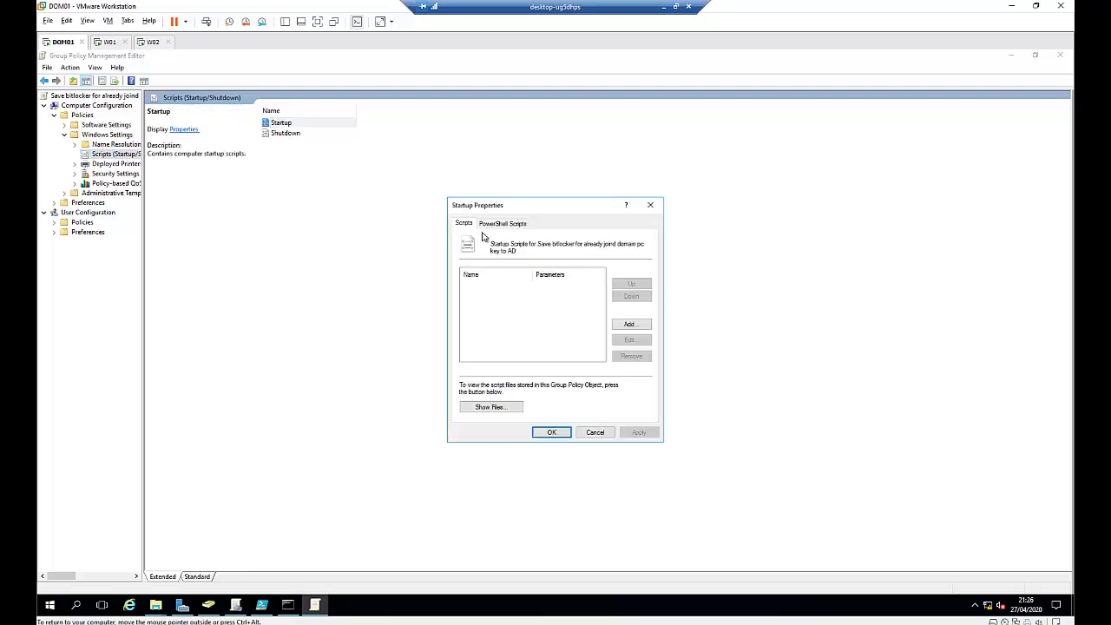
Step: From the PowerShell Scripts tab, show the Startup folder holding SaveBitLockerPasswordToAD.ps1
click(503, 227)
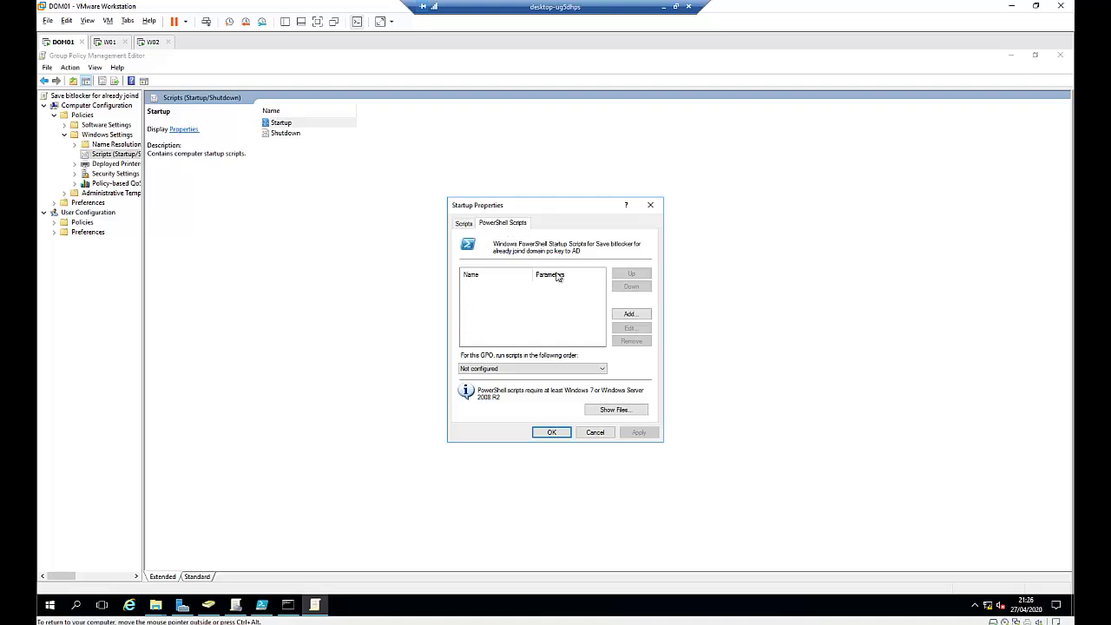
click(468, 226)
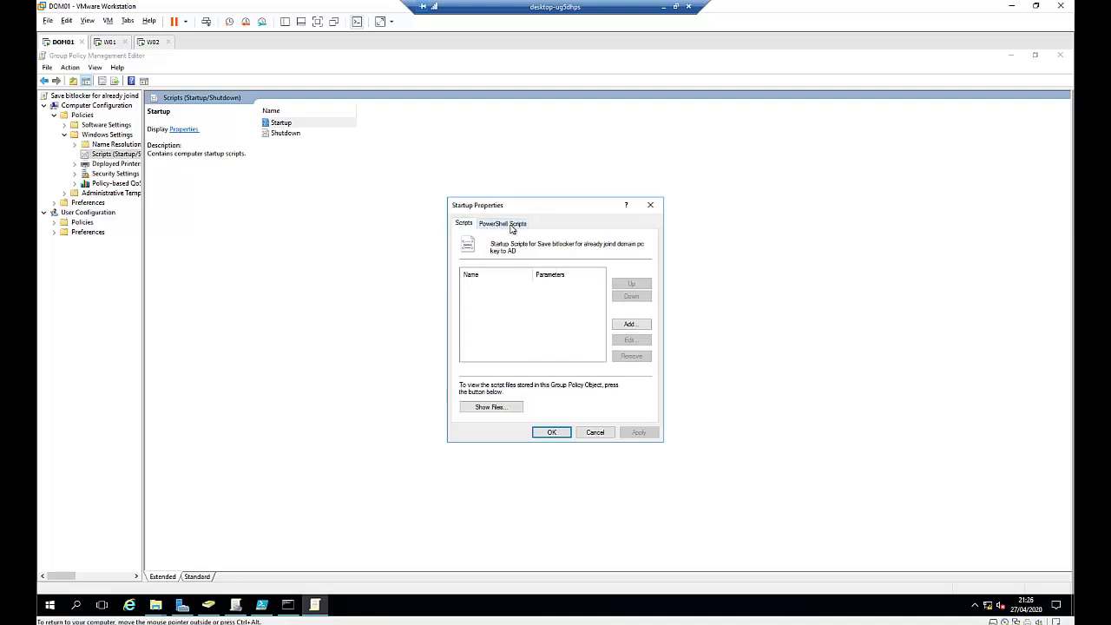
click(512, 227)
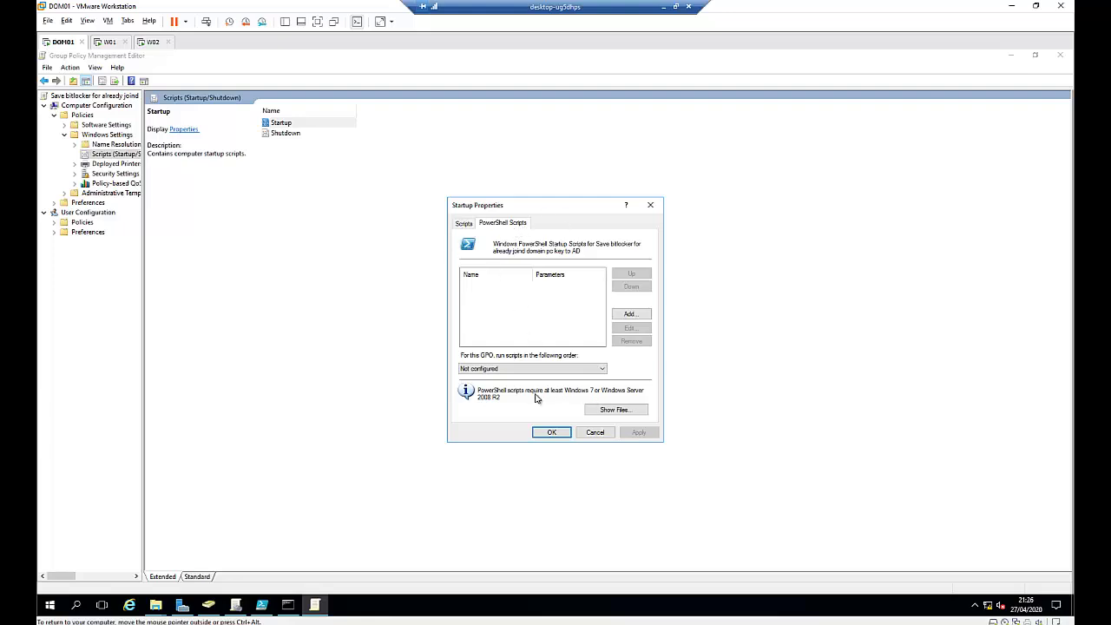
click(615, 411)
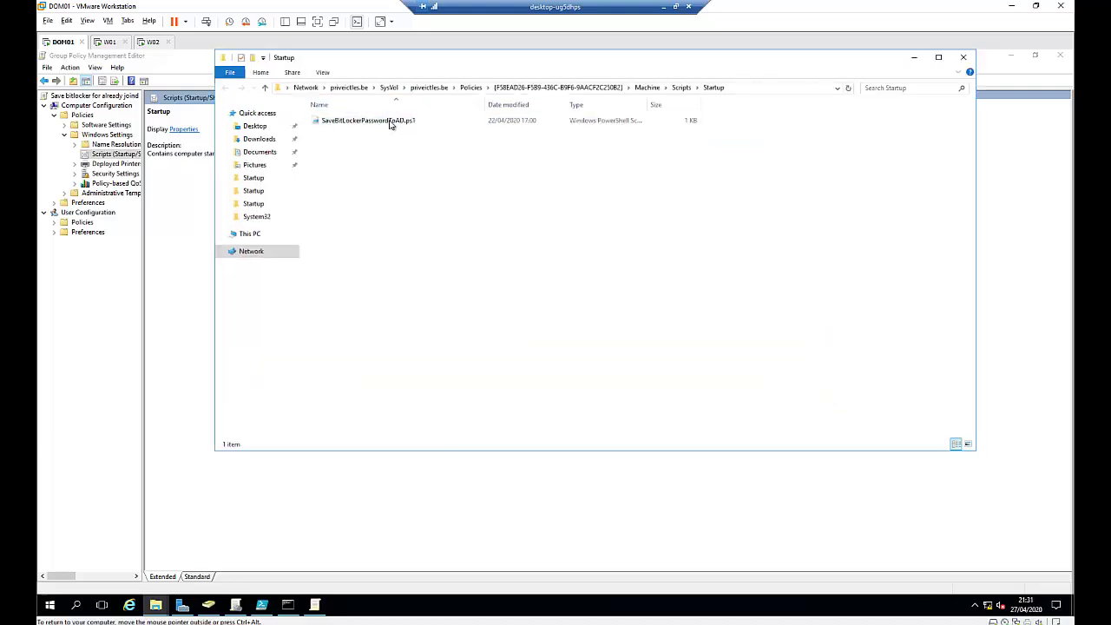
Step: Verify Domain Computers have Read & execute on SaveBitLockerPasswordToAD.ps1, then close the Startup folder
right_click(387, 120)
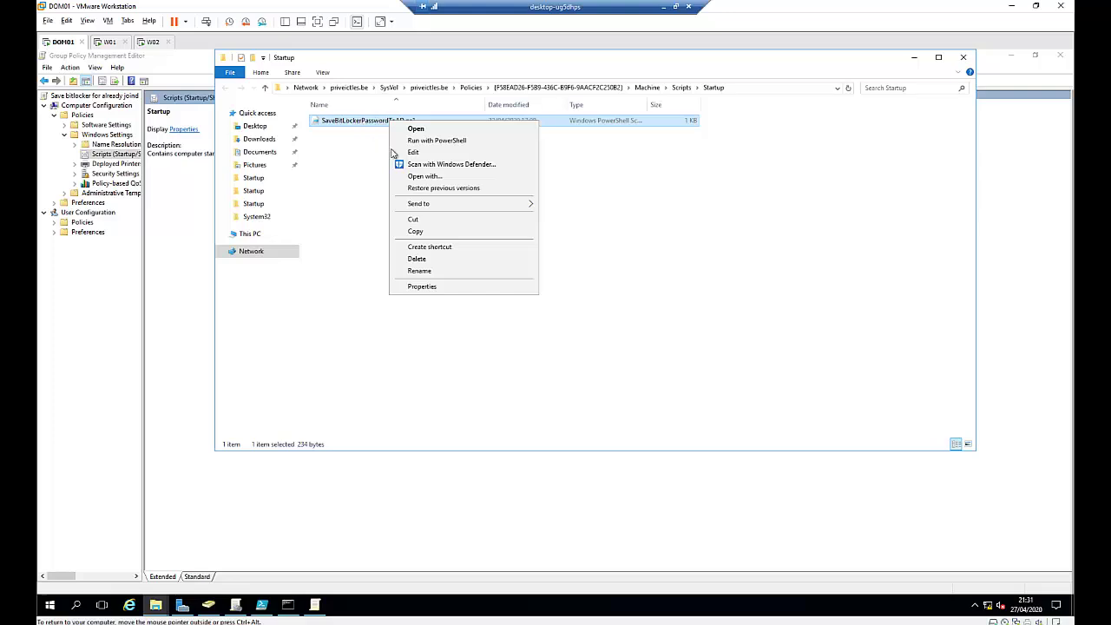
click(423, 287)
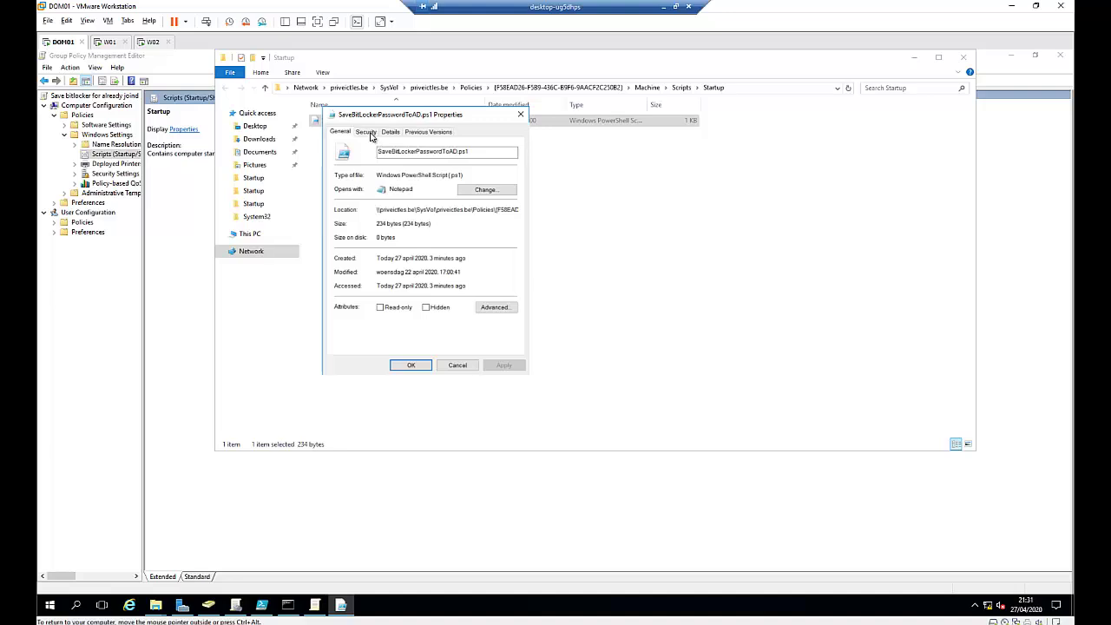
click(366, 131)
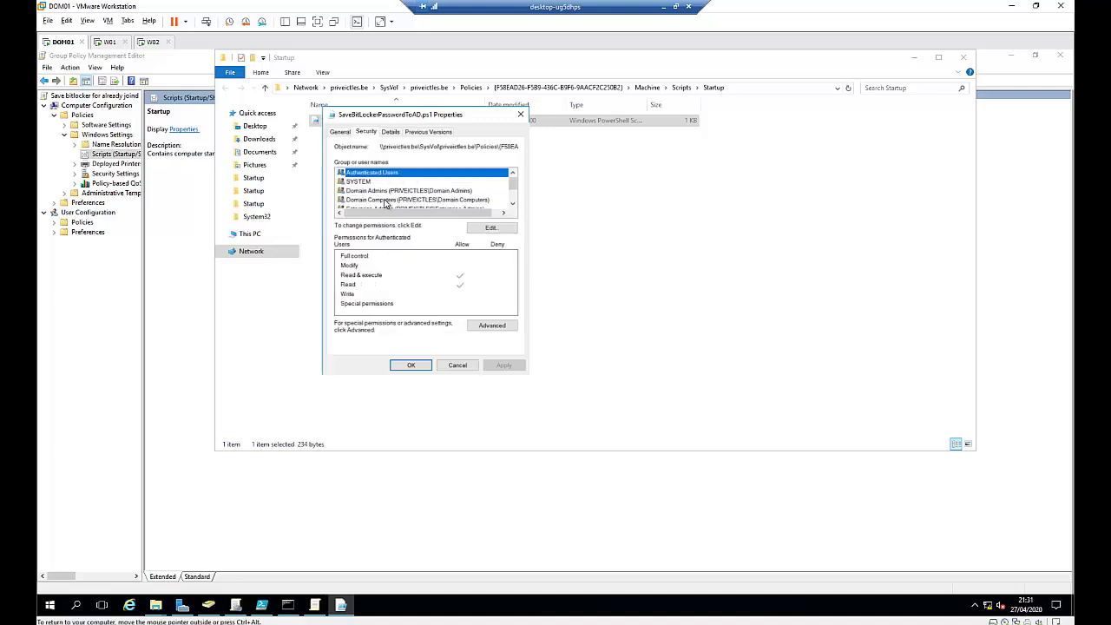
click(397, 200)
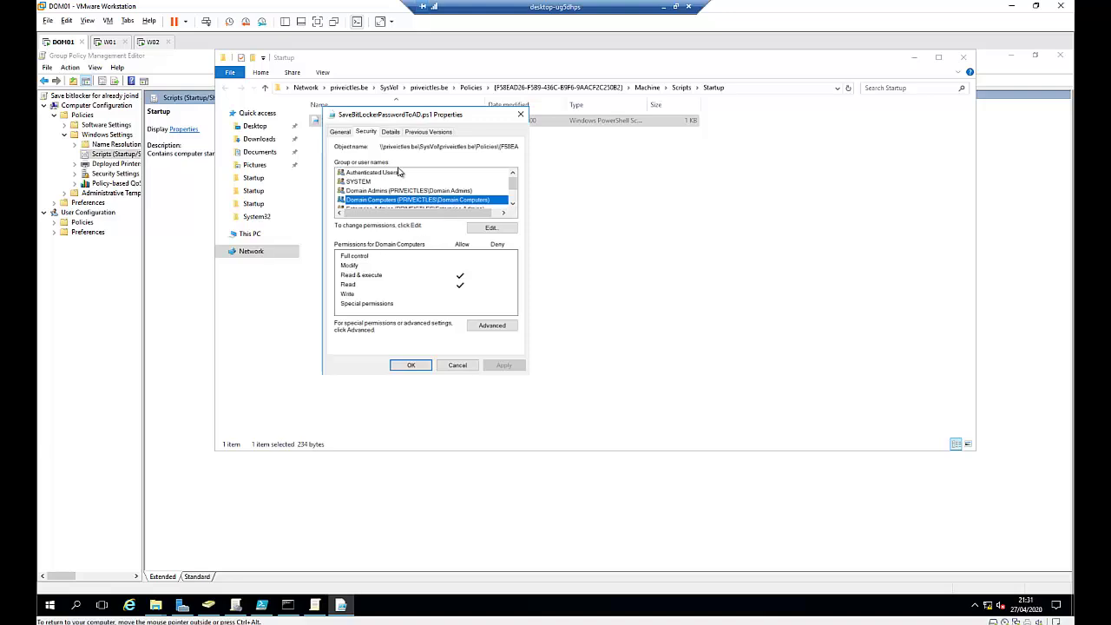
click(425, 365)
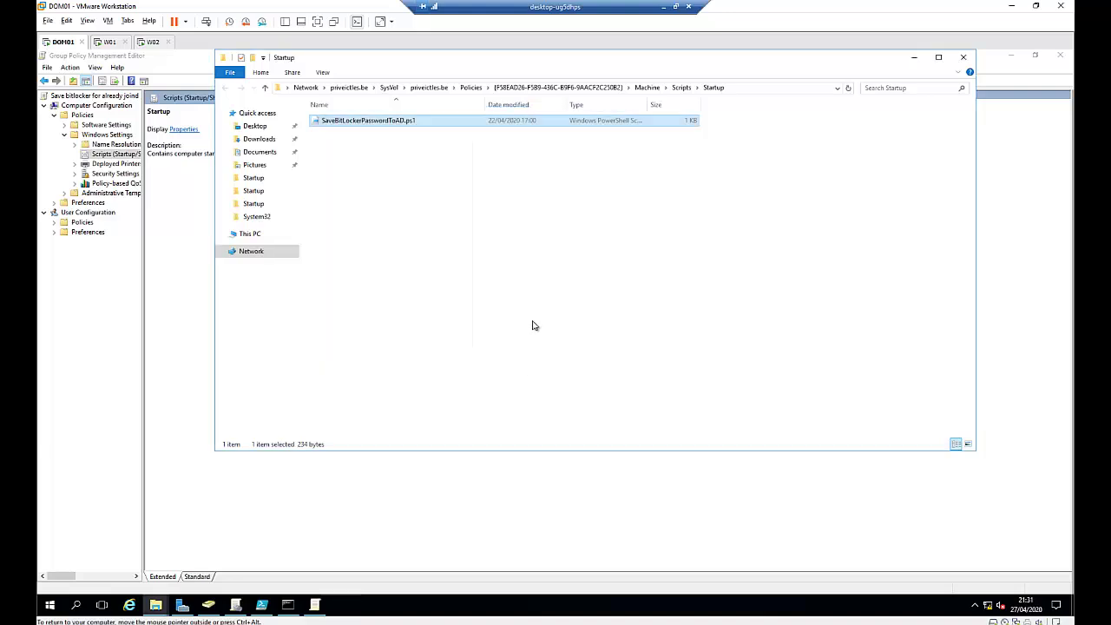
click(962, 57)
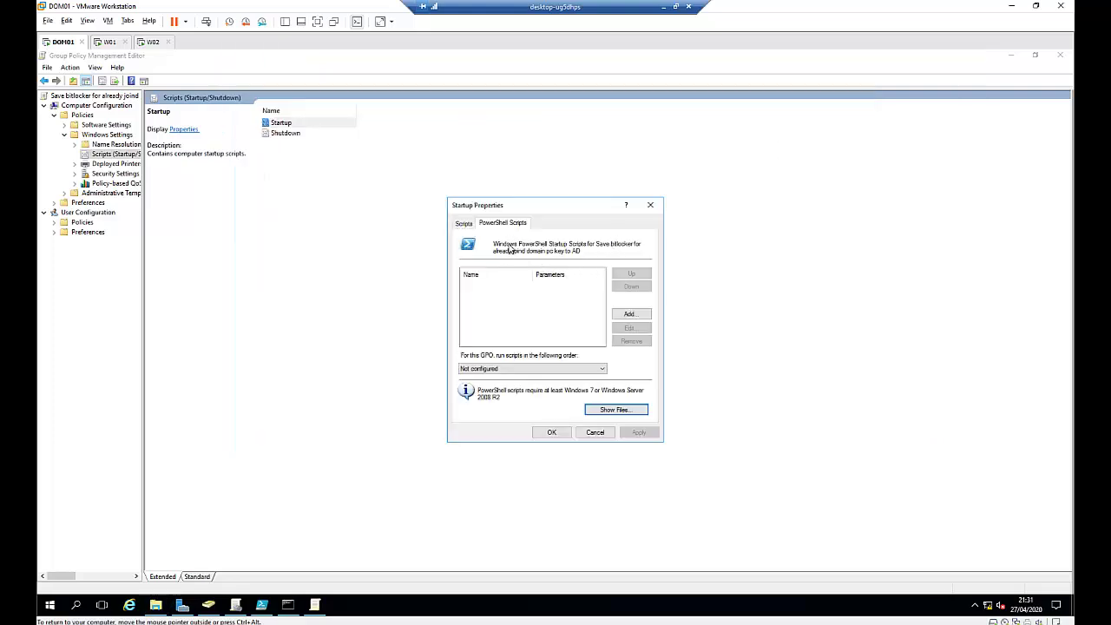
Step: Add SaveBitLockerPasswordToAD.ps1 as a PowerShell startup script and apply the Startup Properties
click(629, 315)
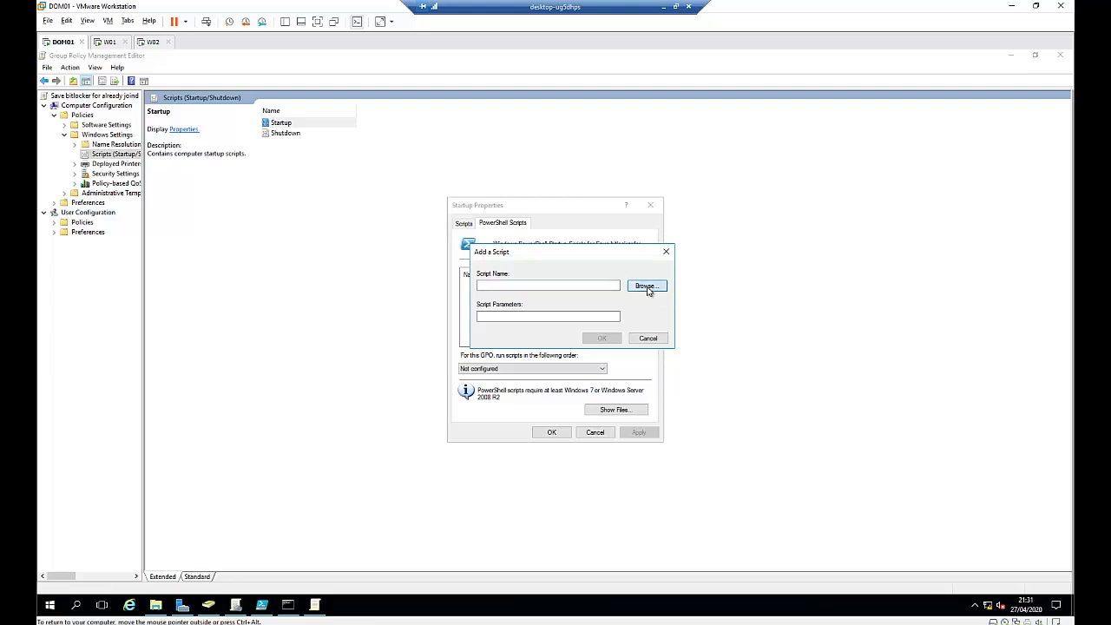
click(646, 286)
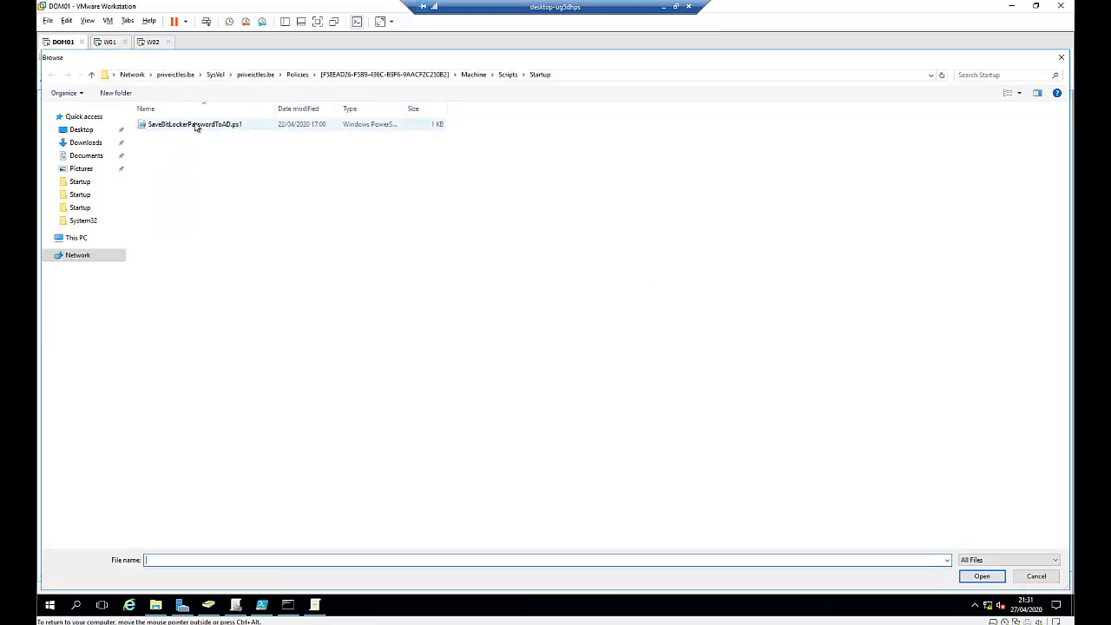
click(197, 128)
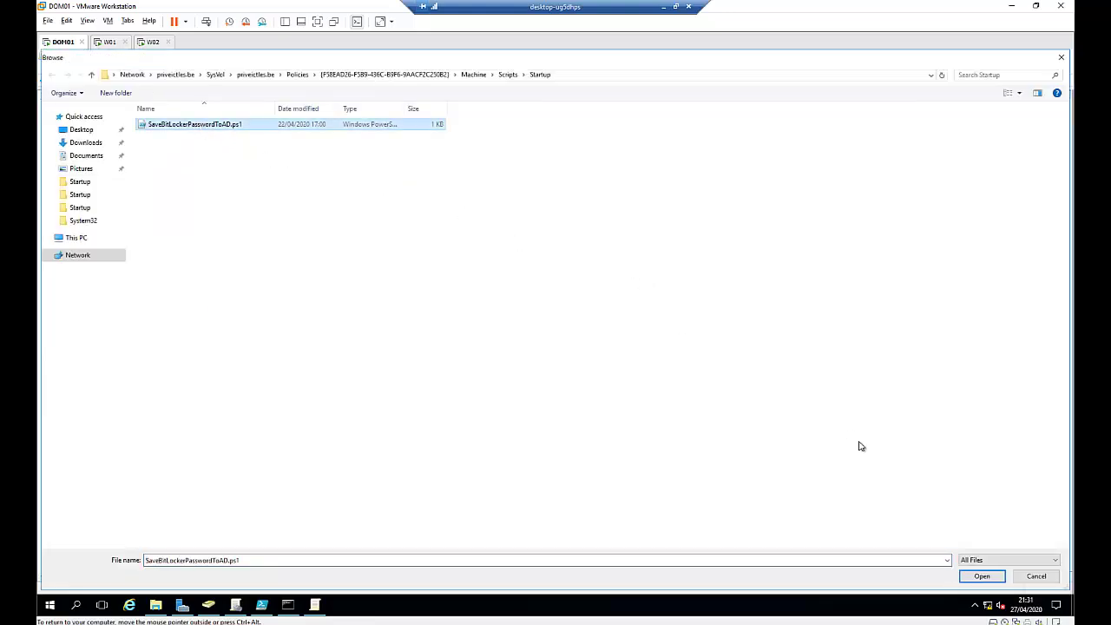
click(981, 576)
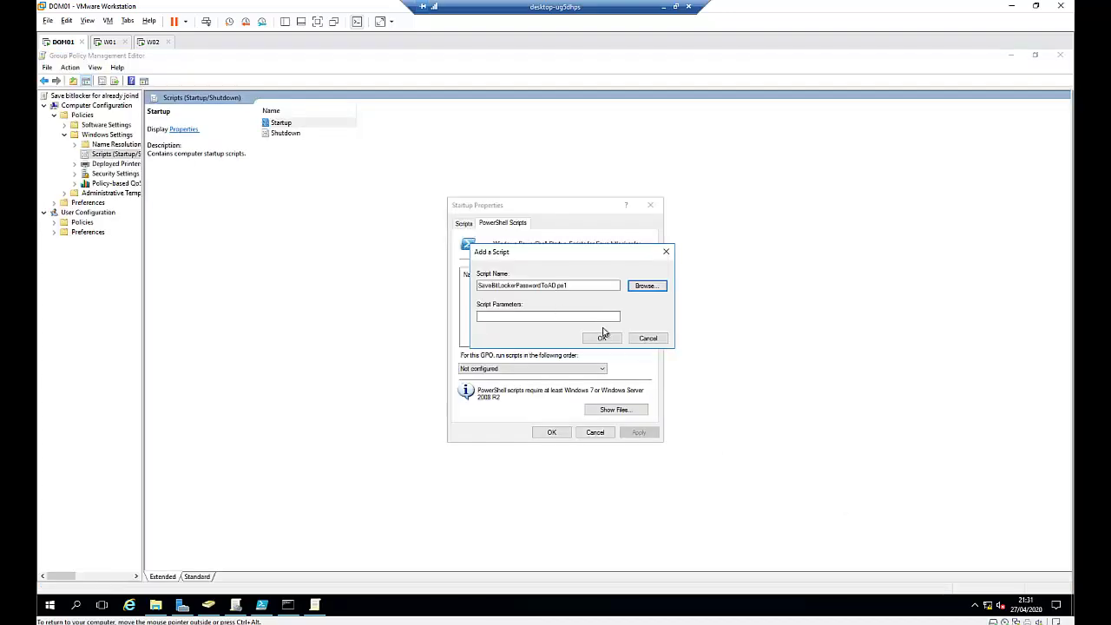
click(604, 336)
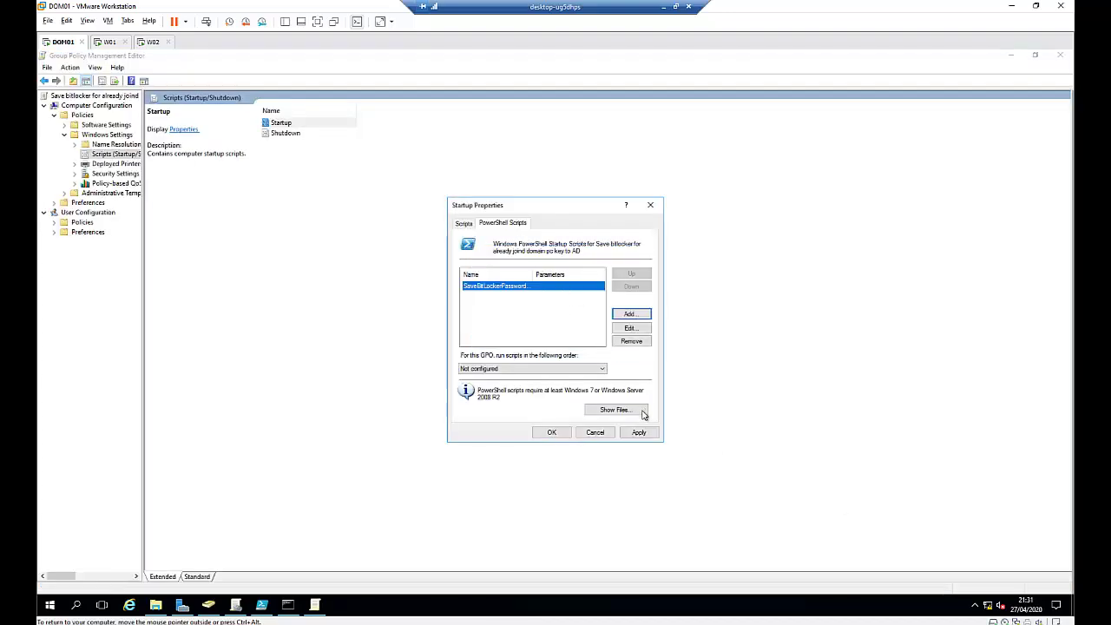
click(639, 432)
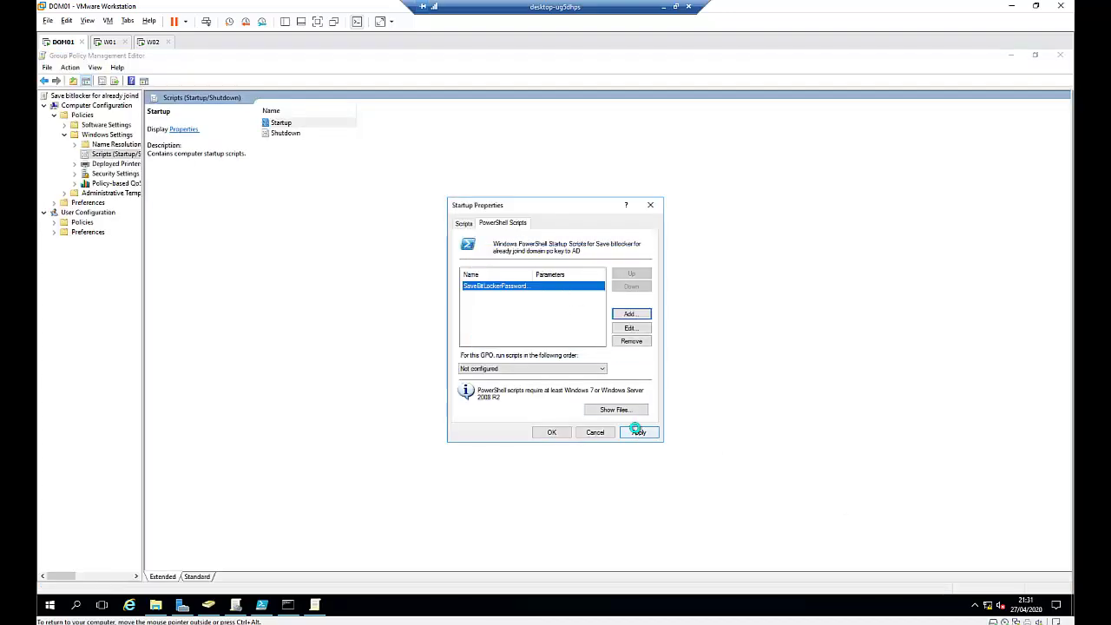
click(551, 433)
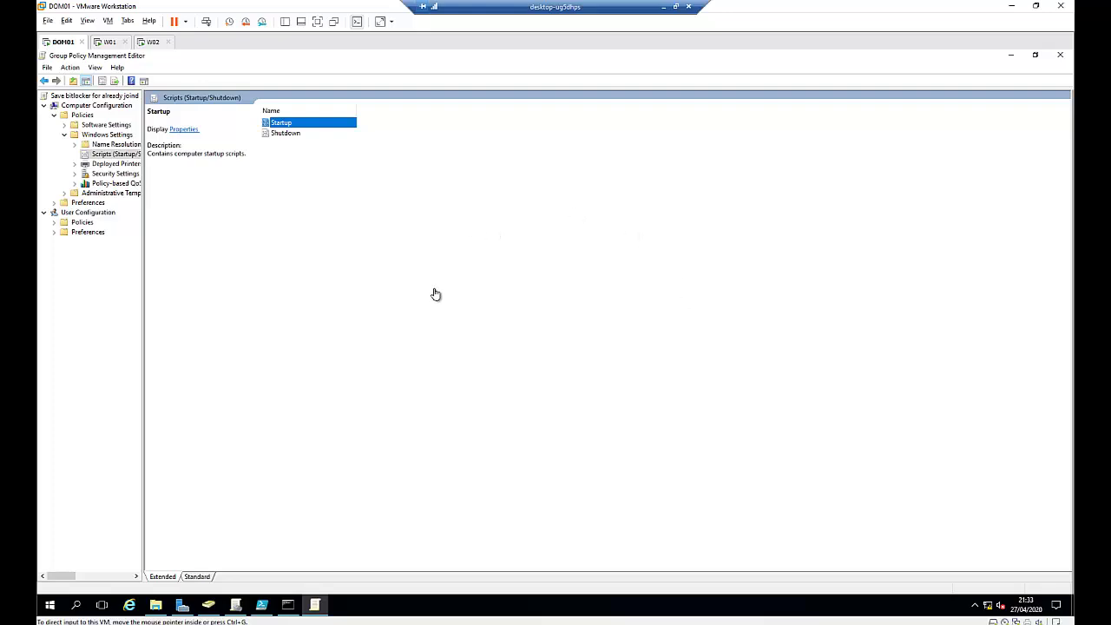
Step: Expand Administrative Templates > System, widen the tree, and list Group Policy settings in Standard view
click(65, 136)
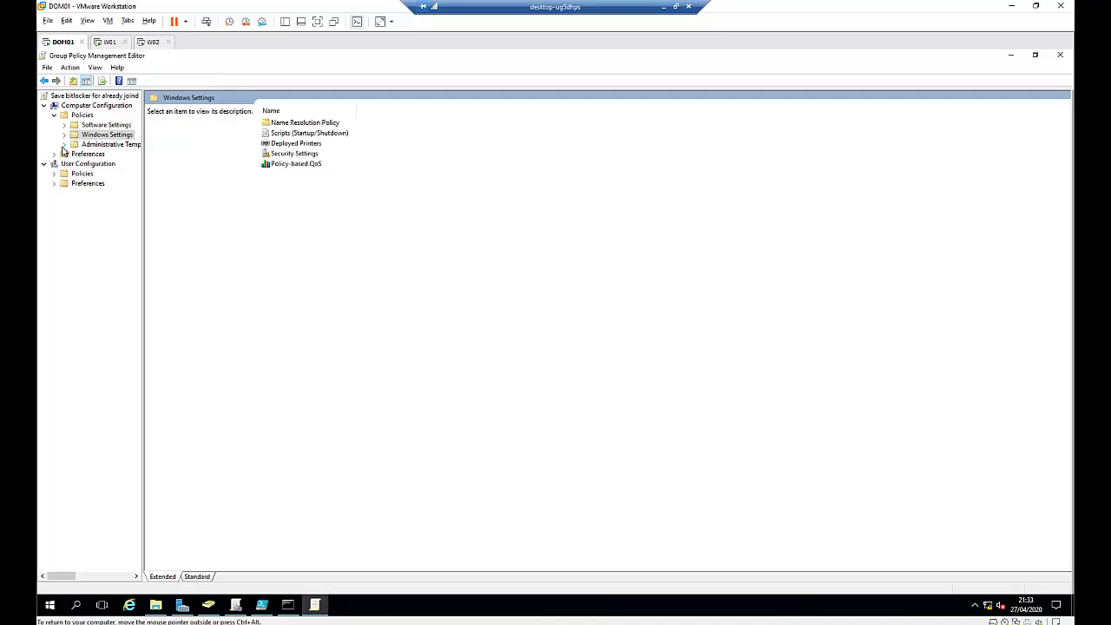
click(64, 145)
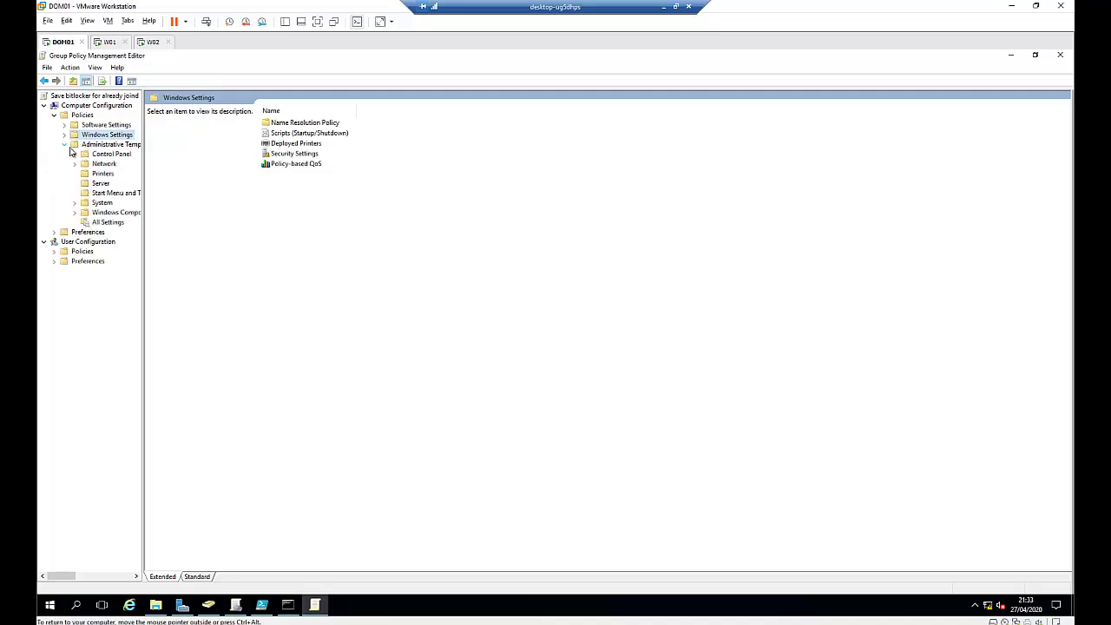
click(75, 204)
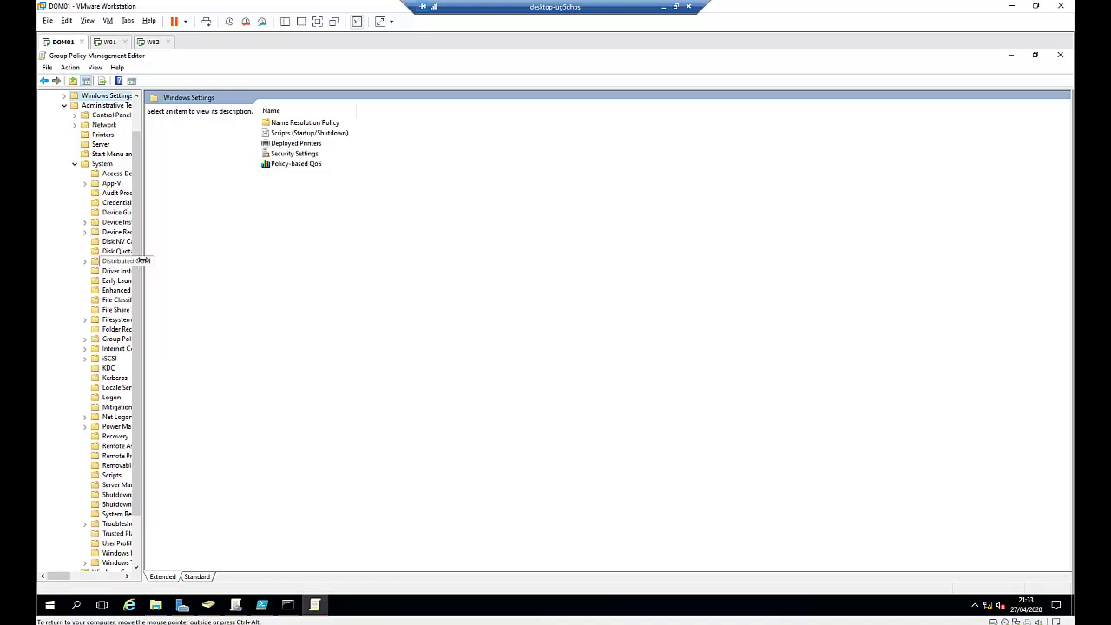
drag(143, 260, 282, 260)
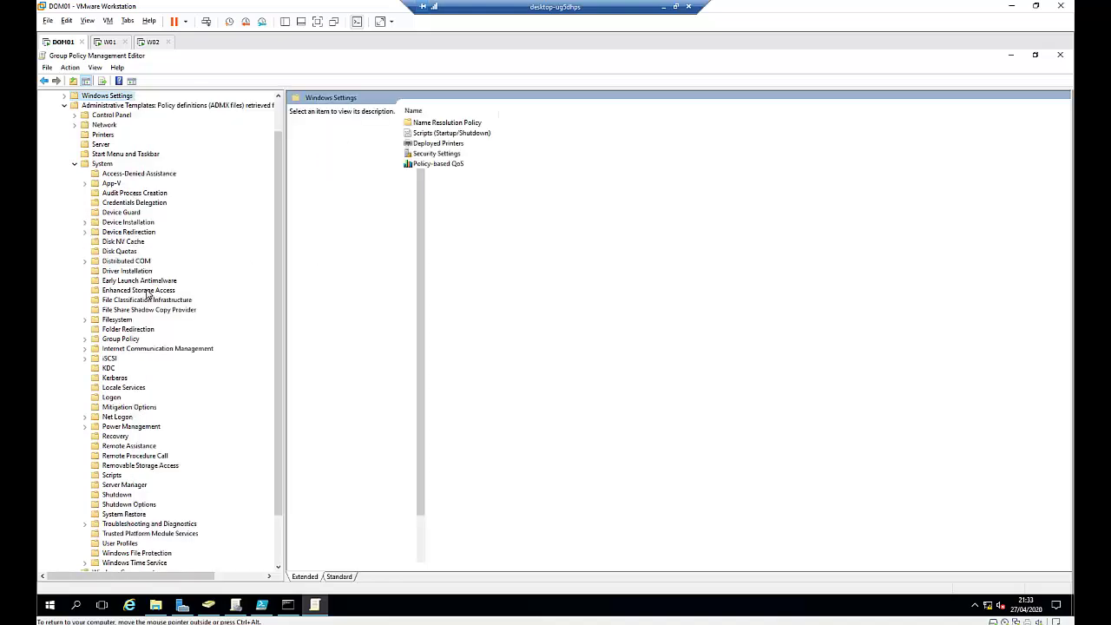
click(96, 342)
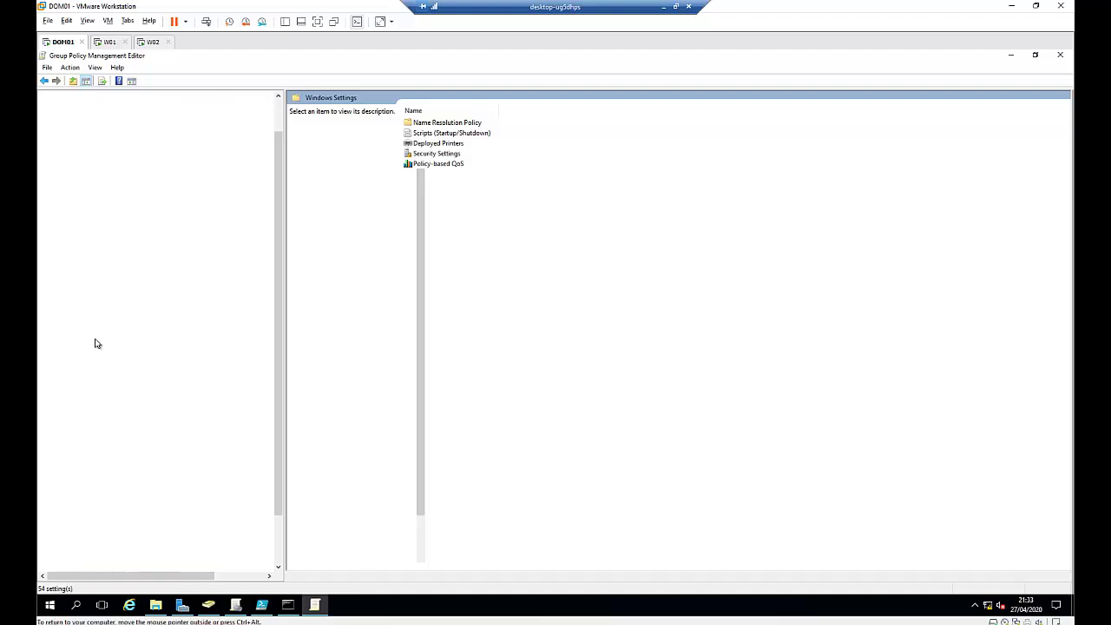
click(339, 576)
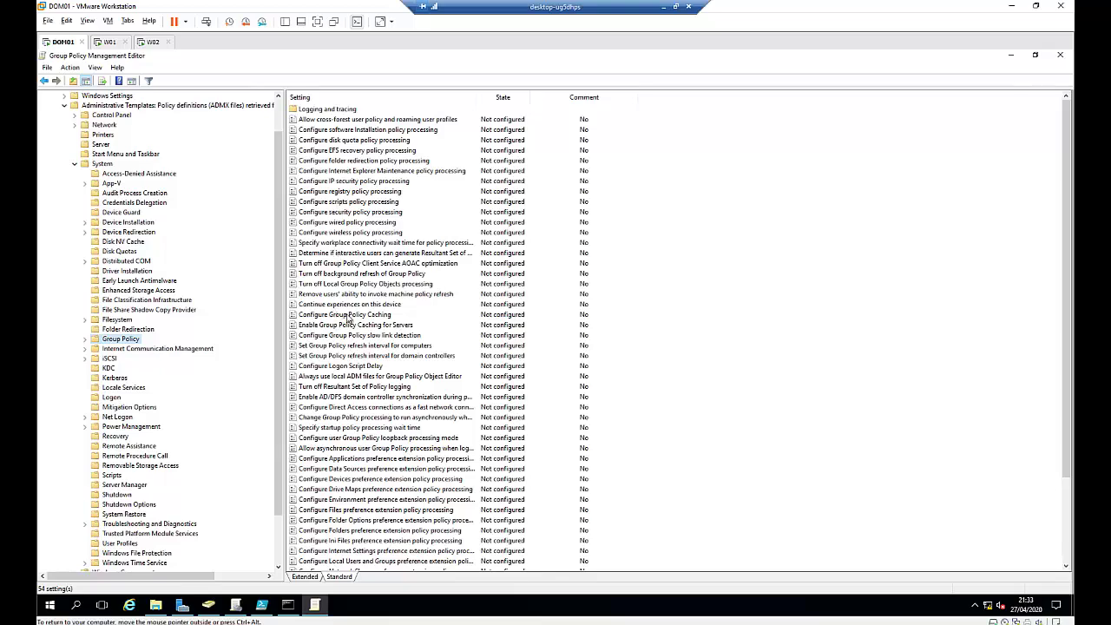
Step: Sort by Setting and enable Configure Logon Script Delay with a 2-minute delay
click(343, 99)
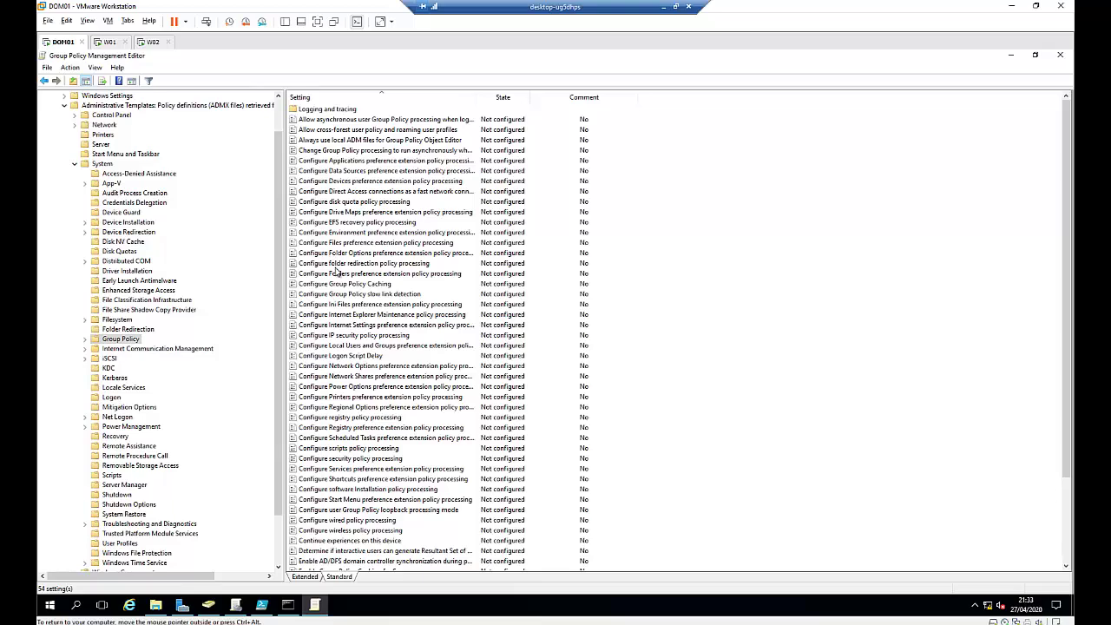
double_click(350, 358)
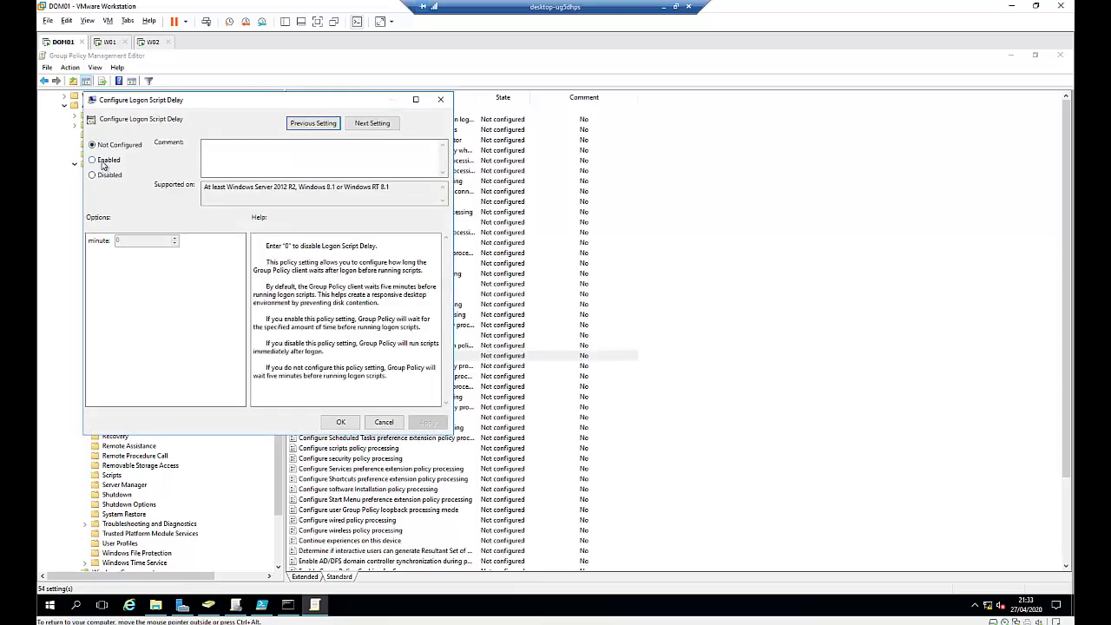
click(101, 161)
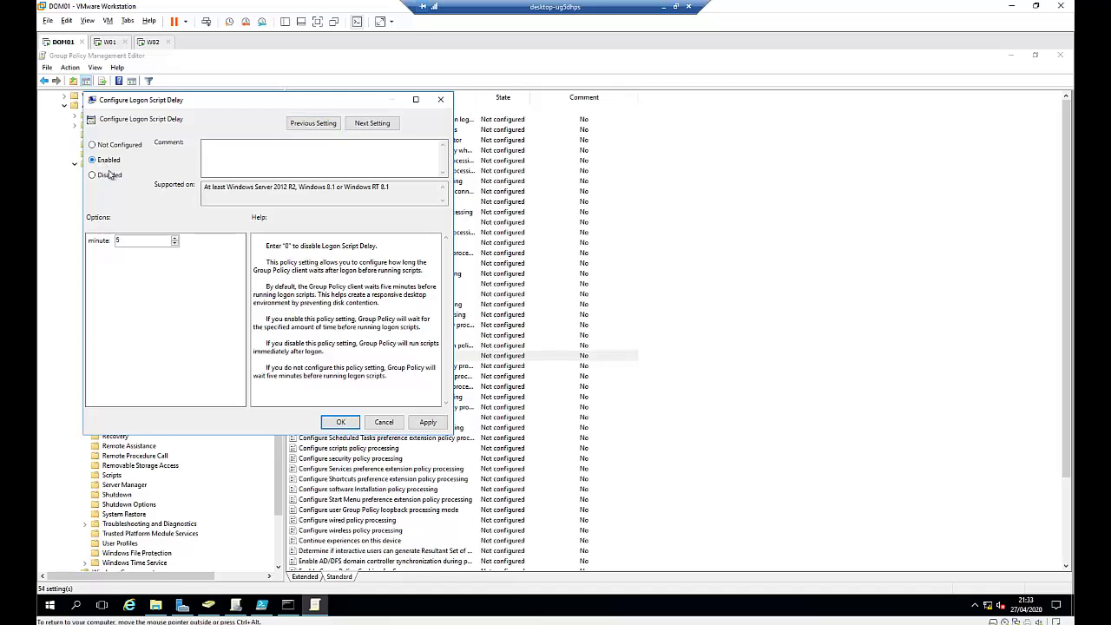
double_click(114, 241)
text(2)
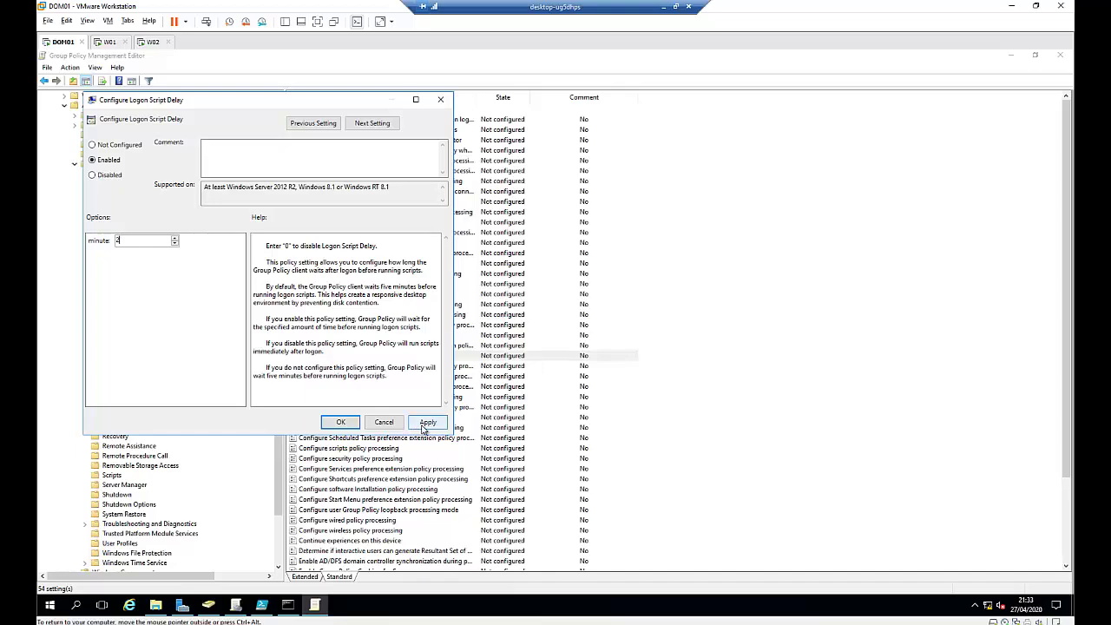
click(429, 422)
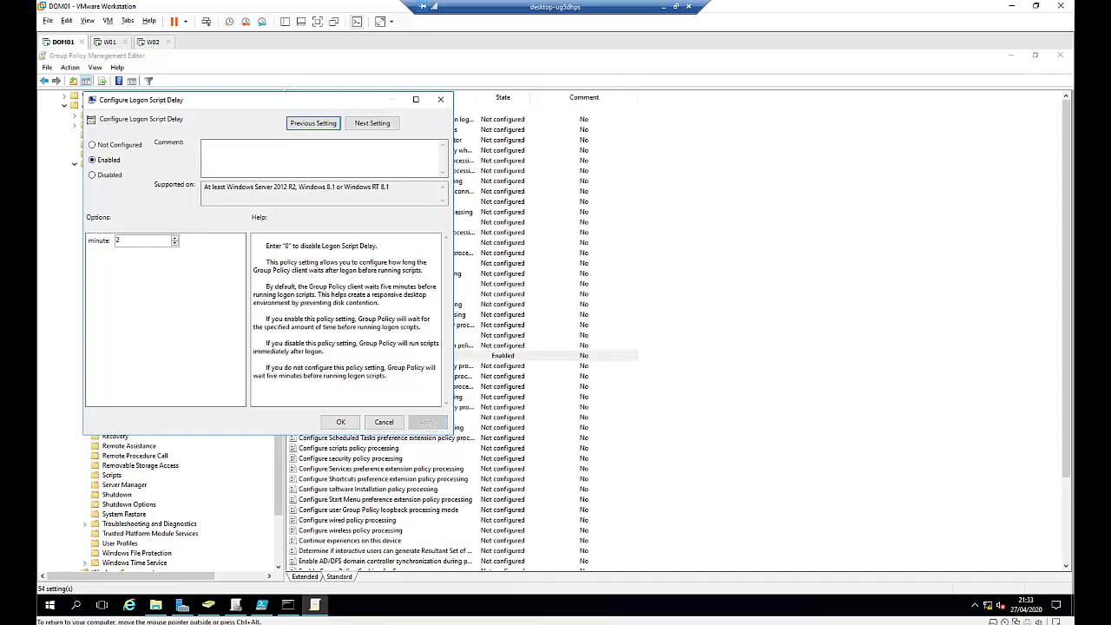
click(340, 421)
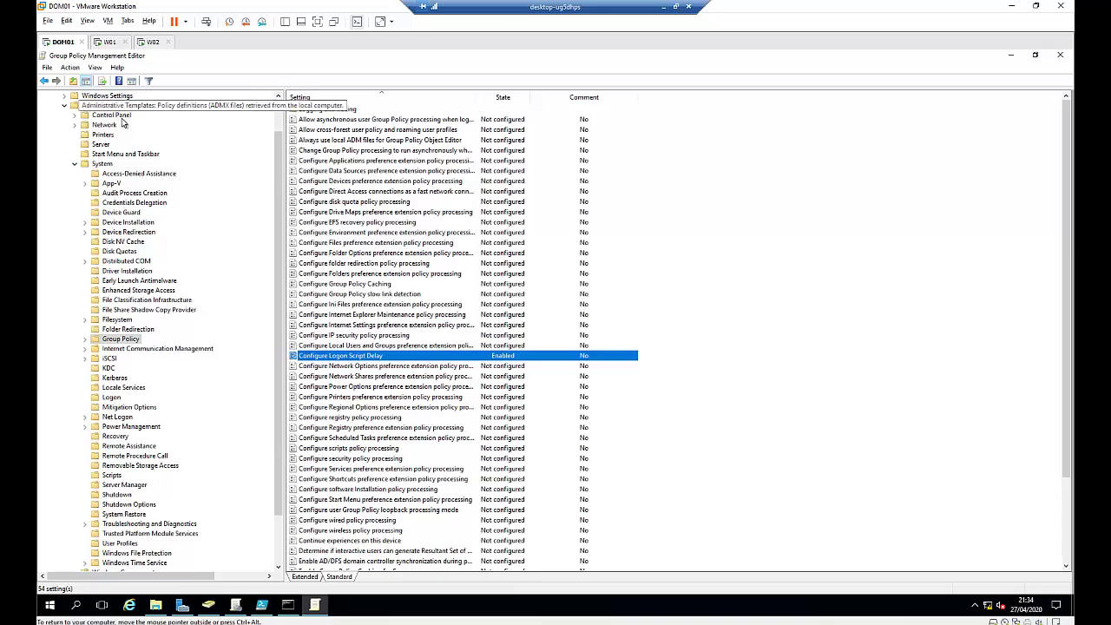
Step: Collapse System and show the Windows Components > Windows PowerShell policy settings
scroll(122, 123, up, 2)
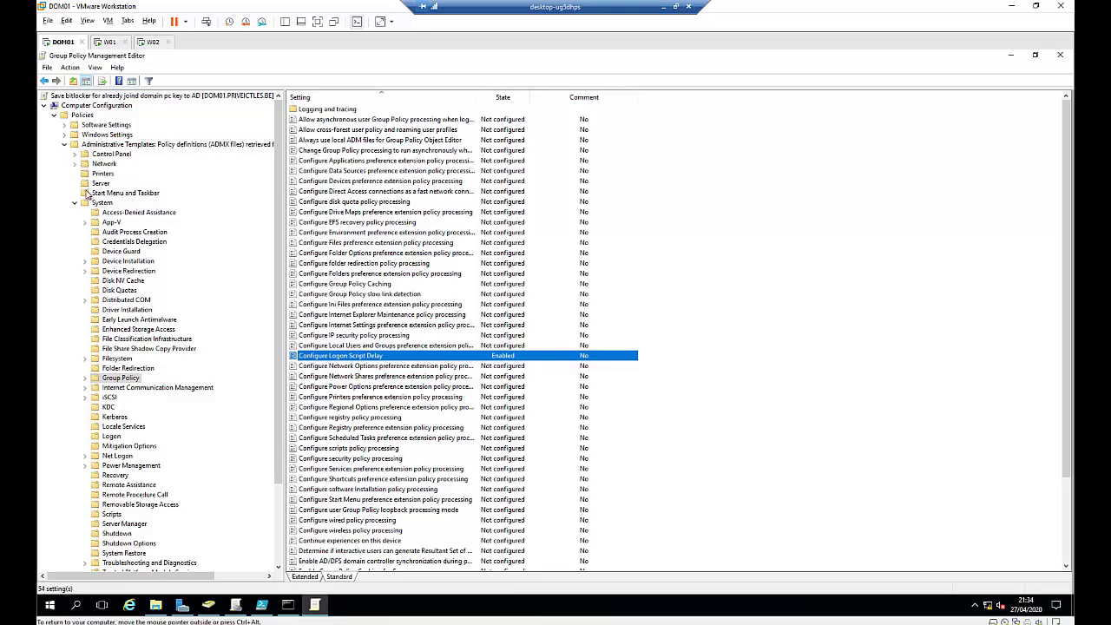
click(75, 203)
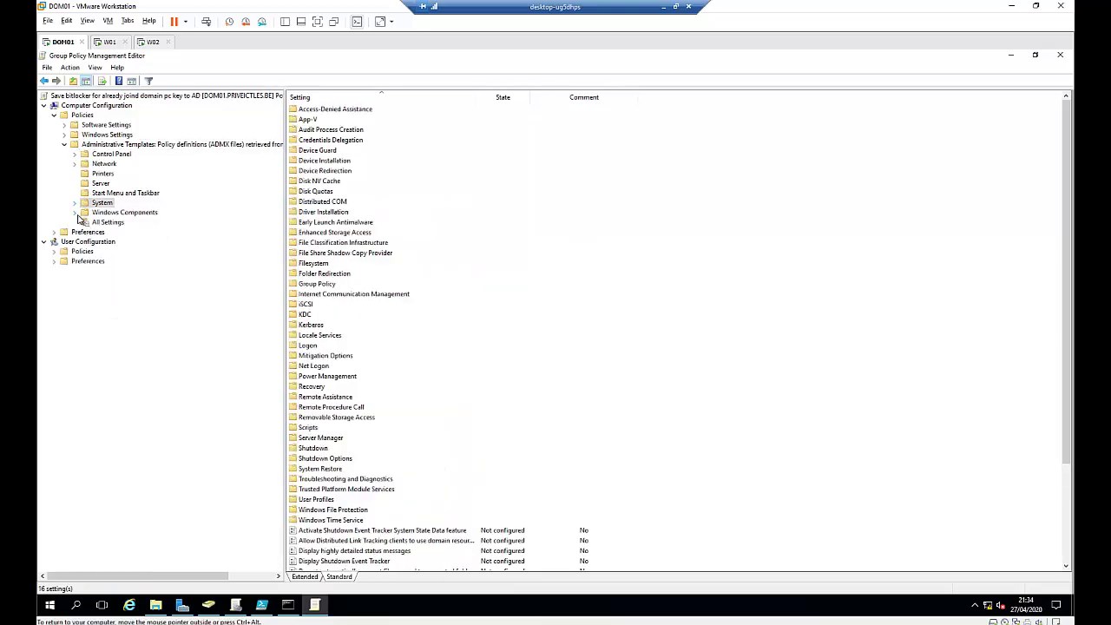
click(74, 212)
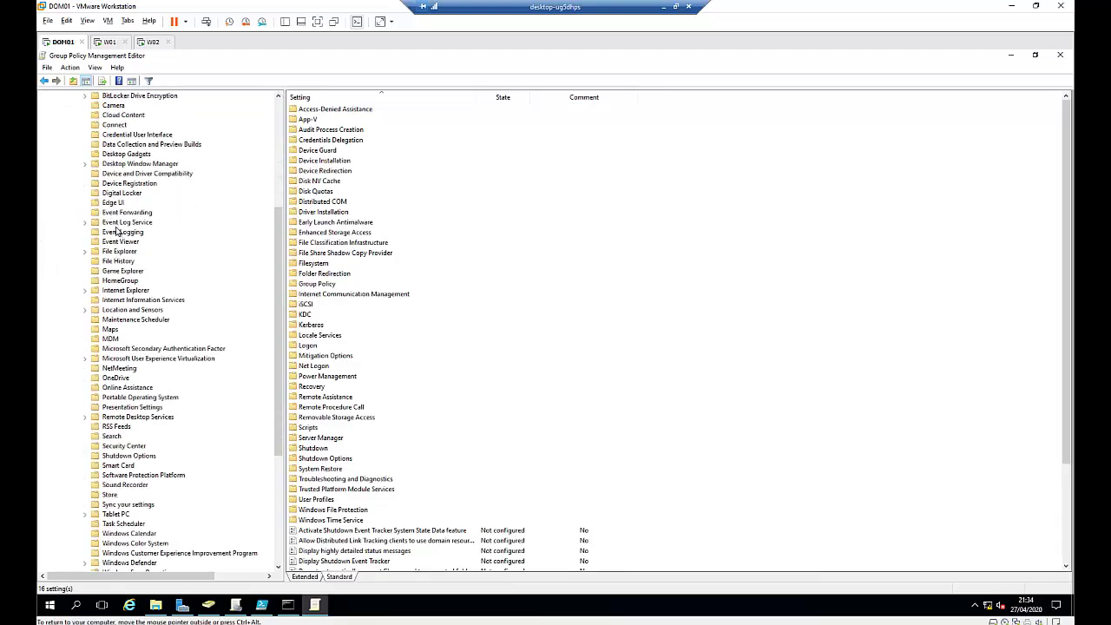
scroll(117, 231, down, 7)
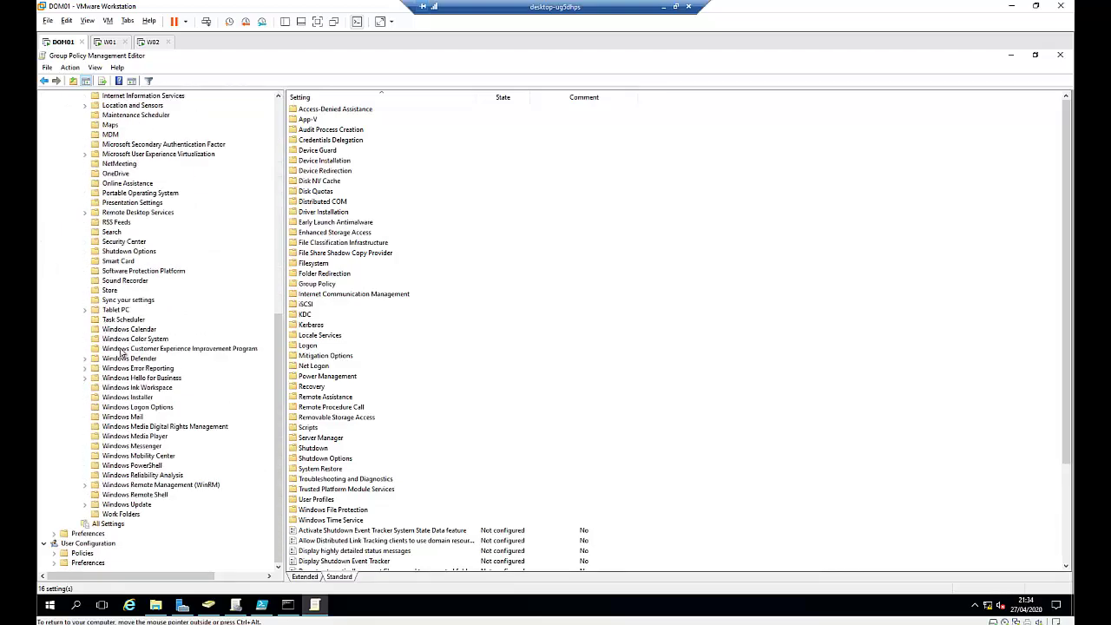
click(130, 466)
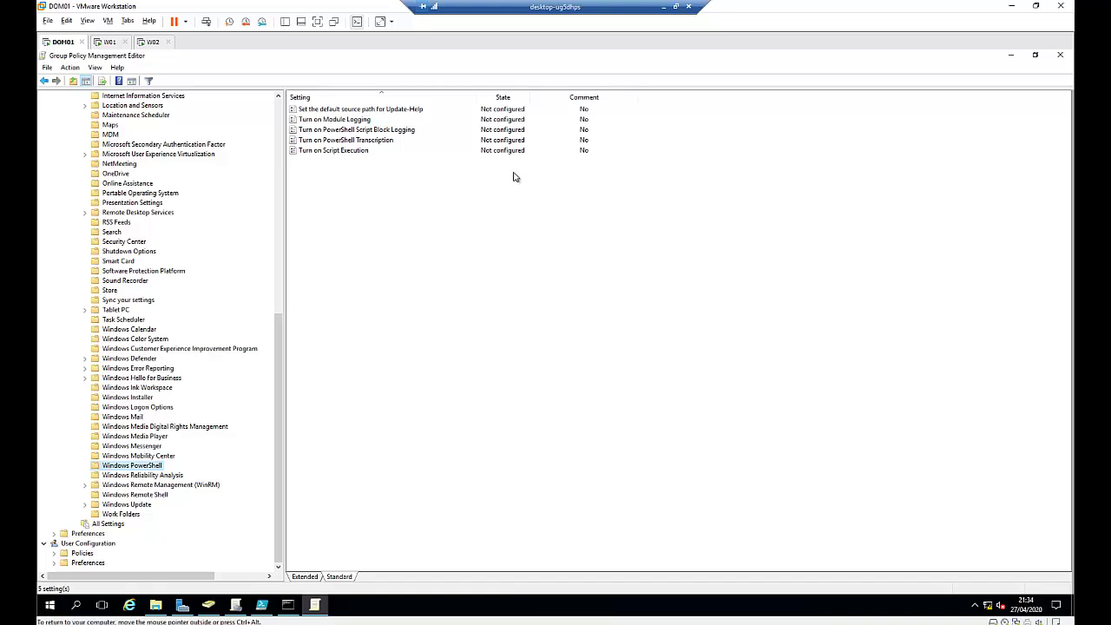
Step: Enable Turn on Script Execution with 'Allow local scripts and remote signed scripts'
double_click(350, 152)
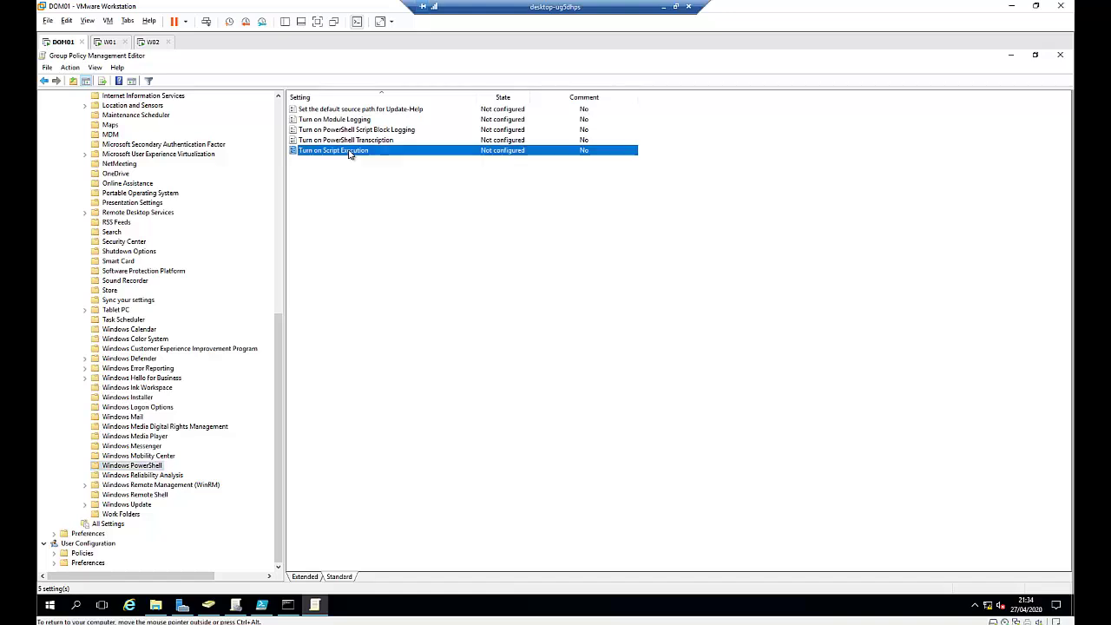
click(123, 174)
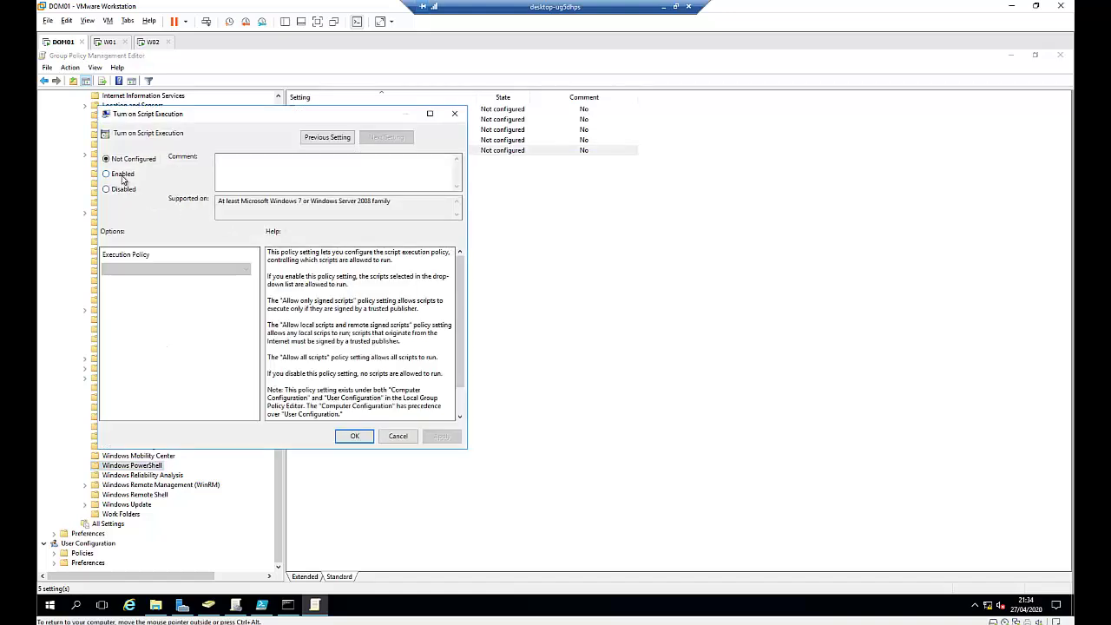
click(191, 269)
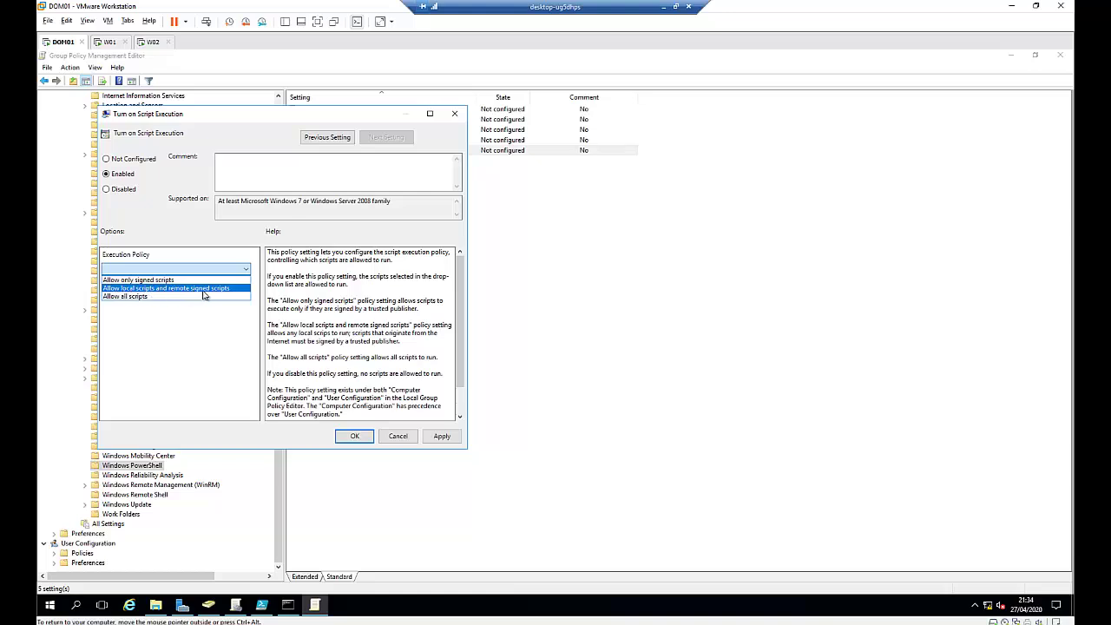
click(203, 295)
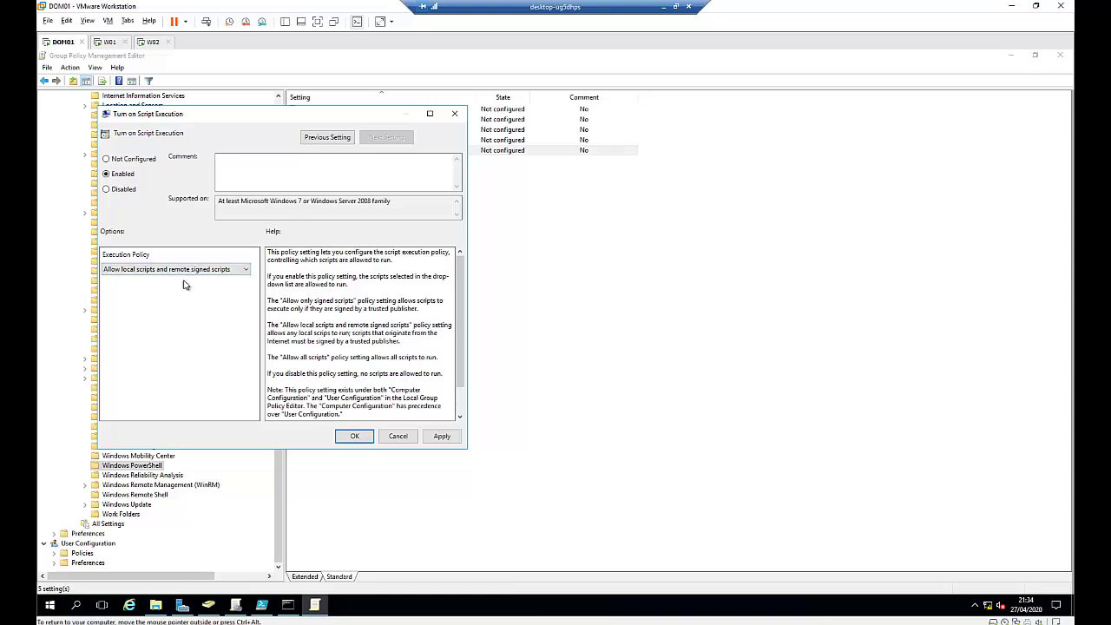
click(442, 437)
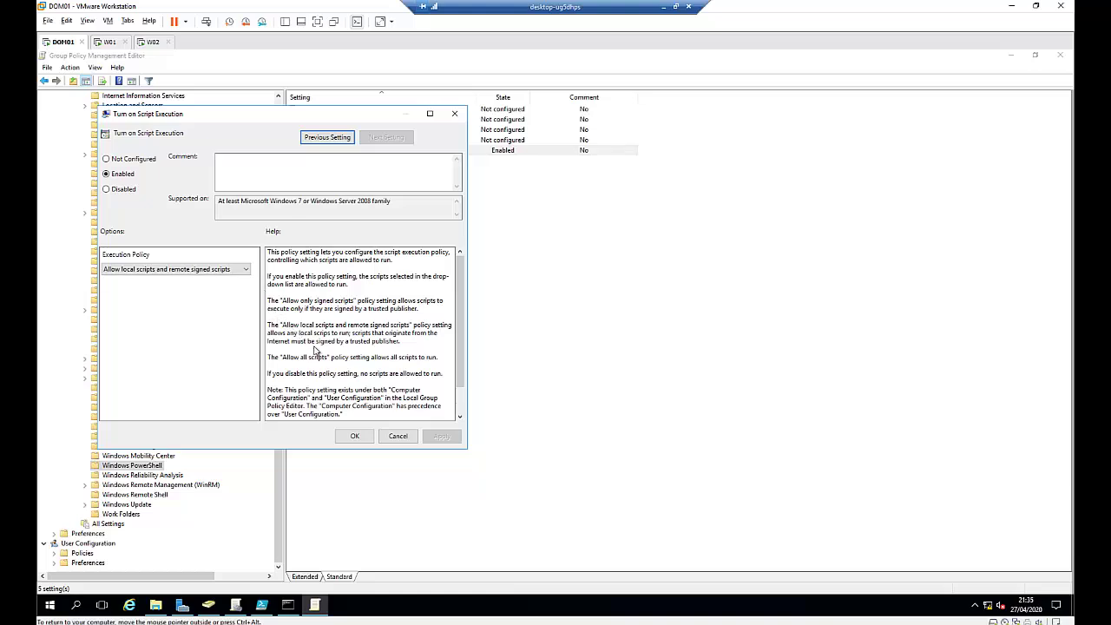
click(355, 437)
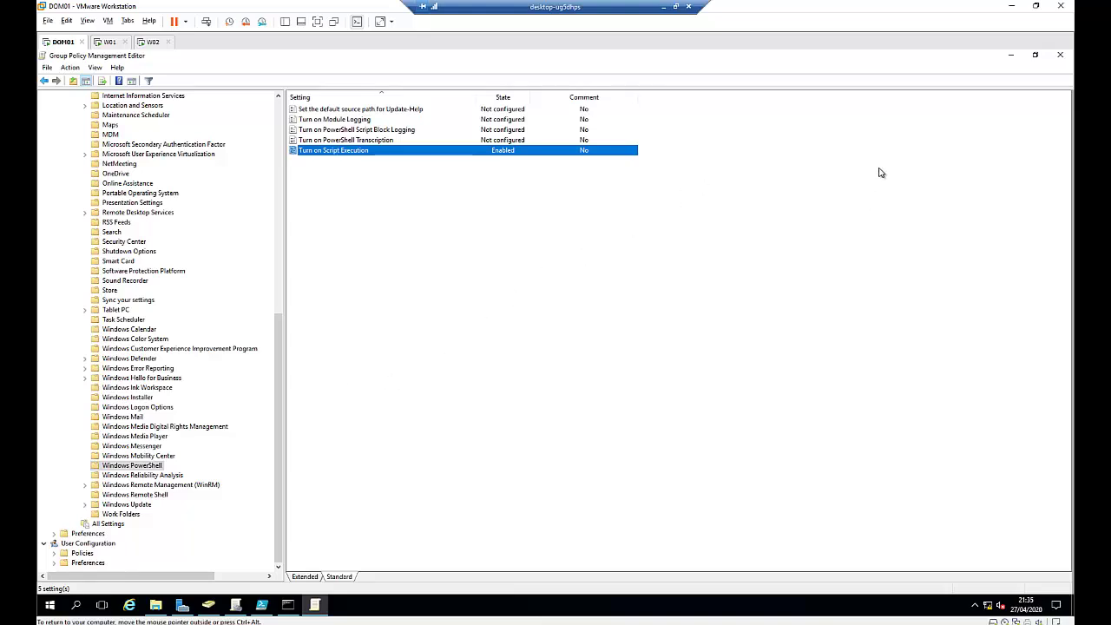
Step: Close the policy editor, switch to W01 and discard the unsaved Notepad notes
click(1059, 56)
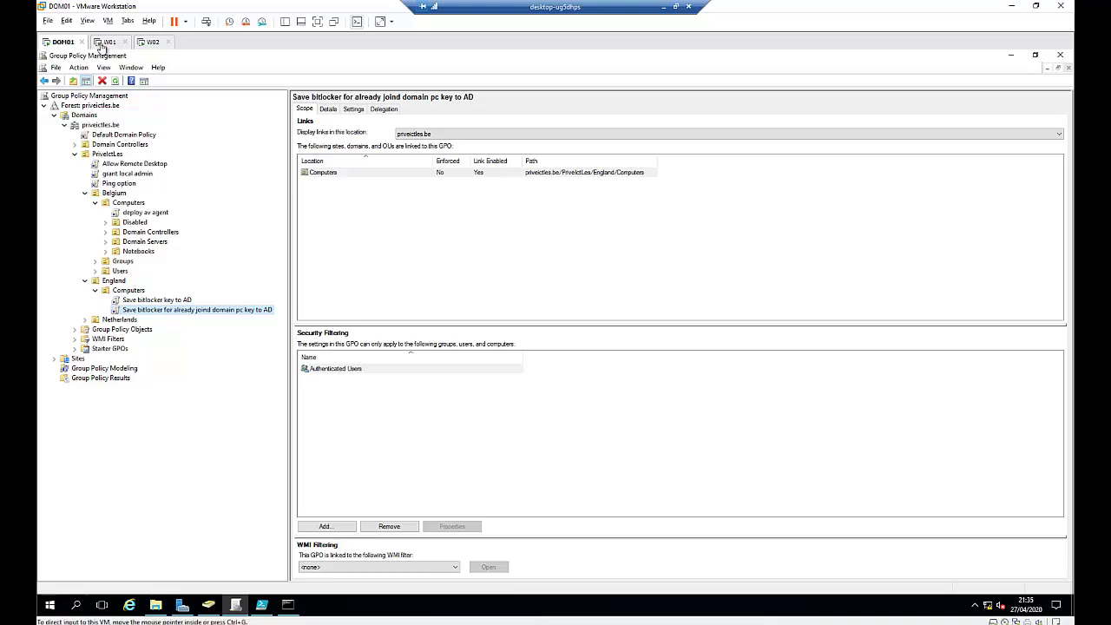
click(108, 42)
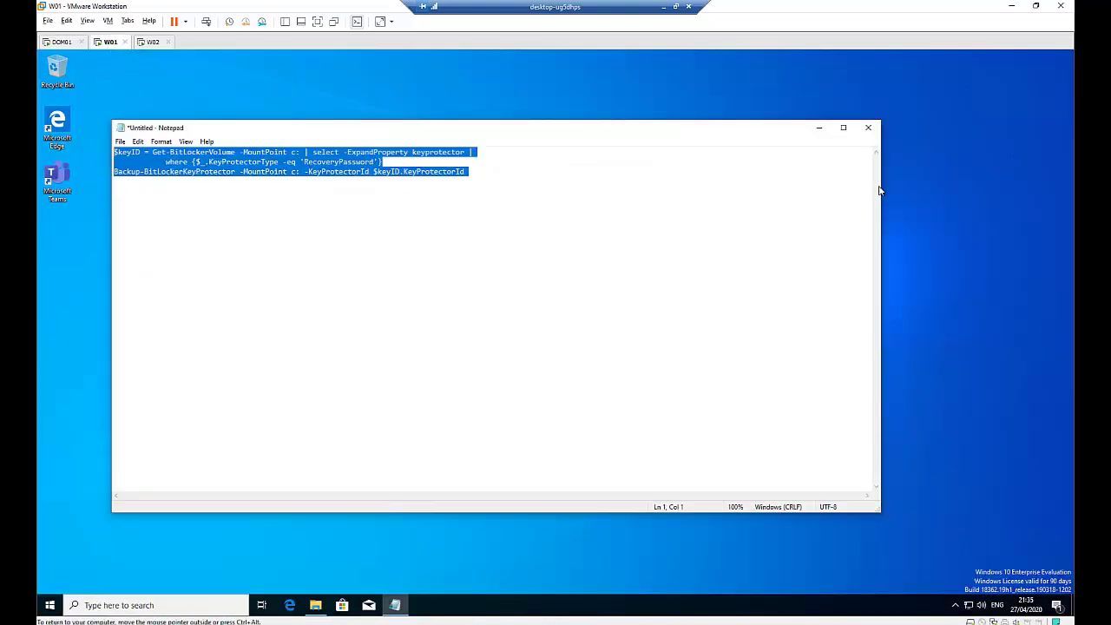
click(868, 130)
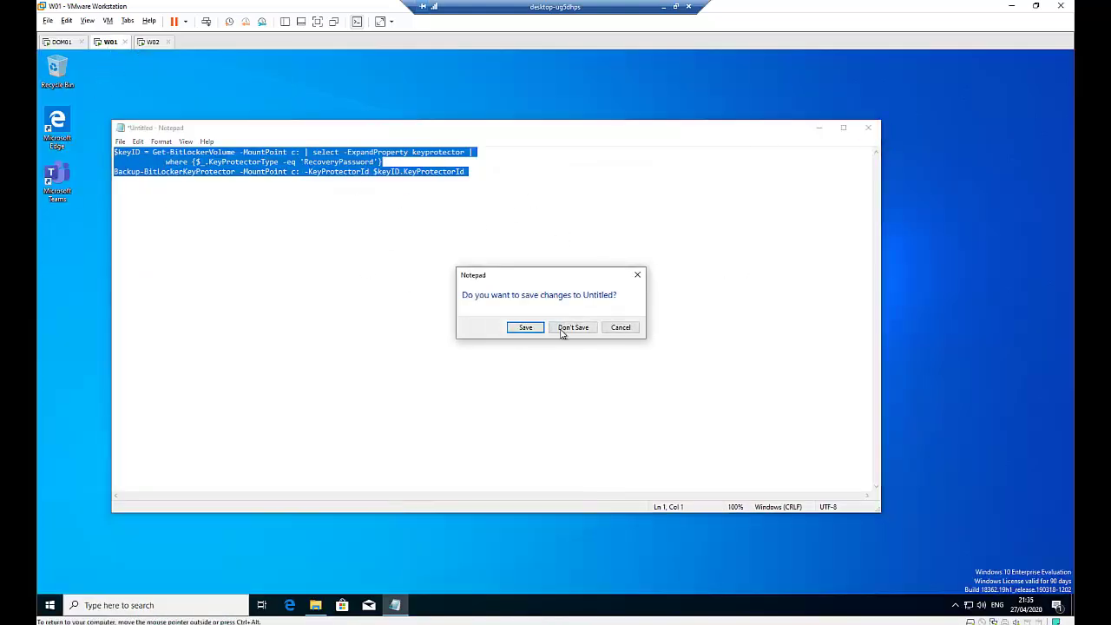
click(557, 337)
key(super+e)
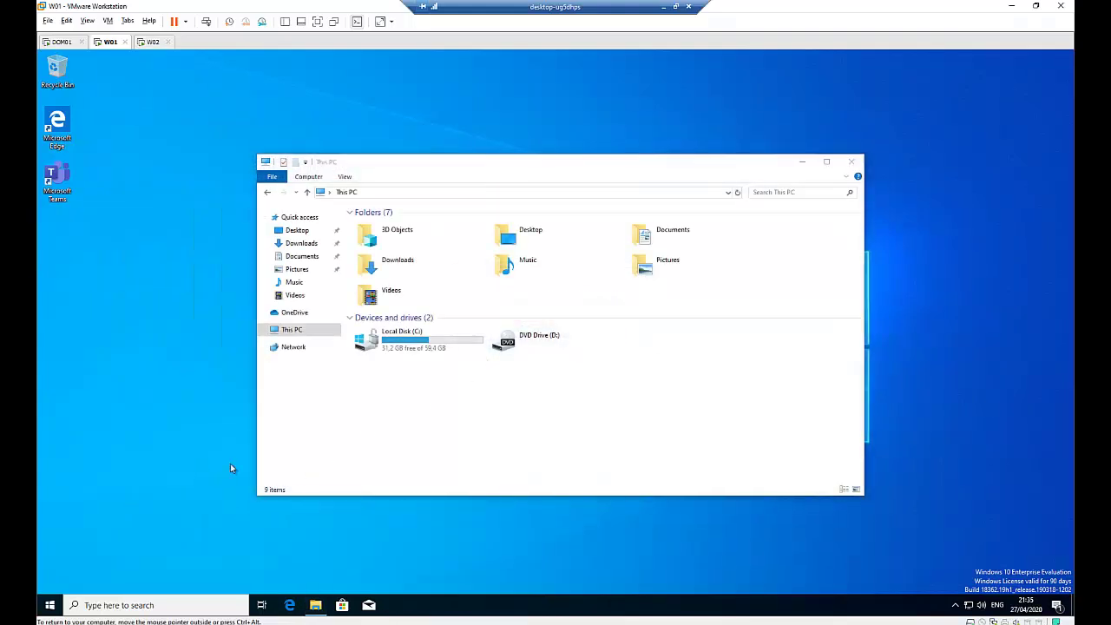
Step: Launch Command Prompt on W01 via Run and execute gpupdate /force
key(super+r)
text(g)
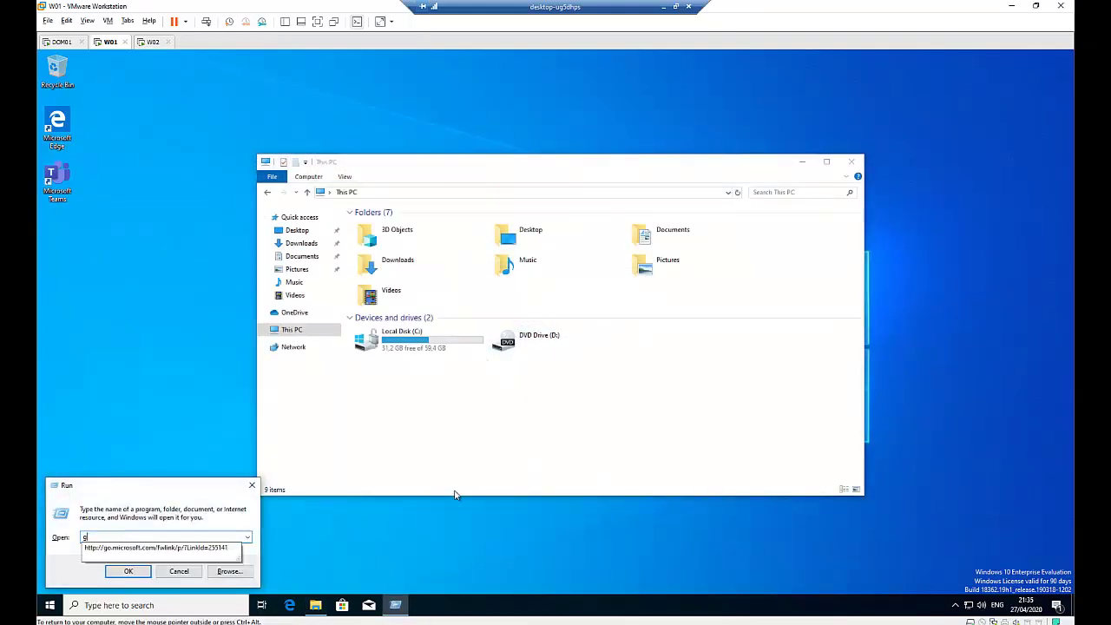
key(BackSpace)
text(cmd)
key(Return)
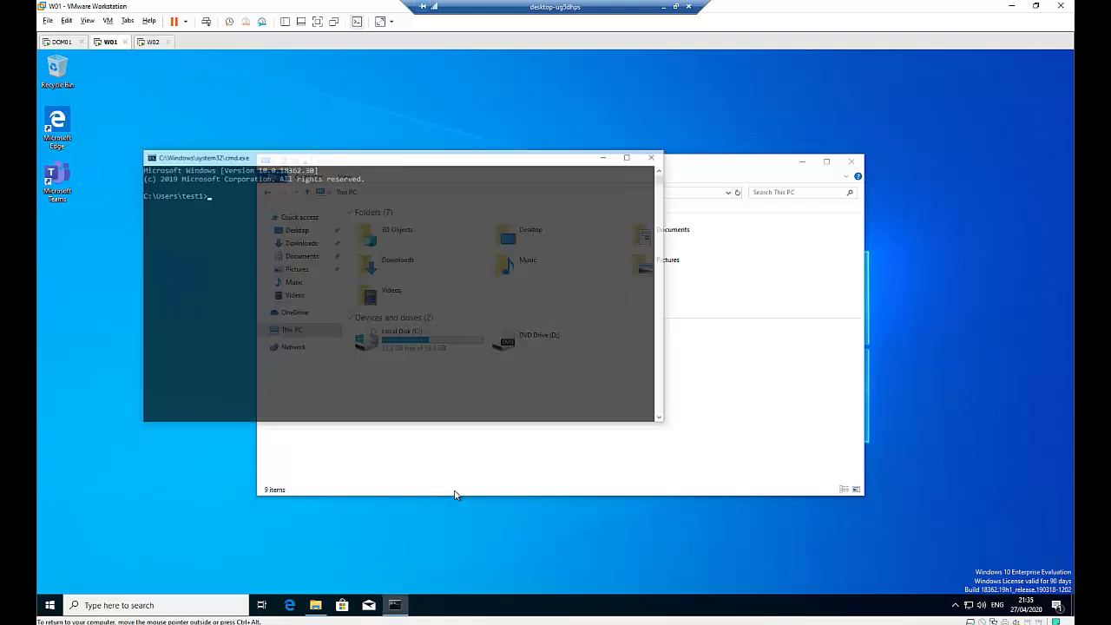
text(gp)
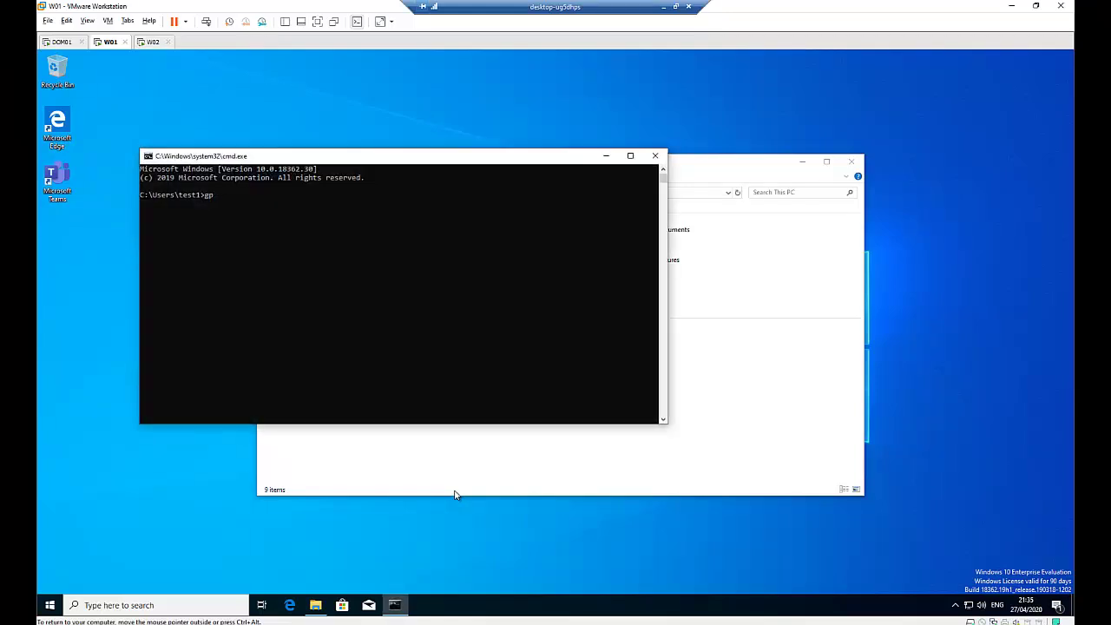
text(update /force)
key(Return)
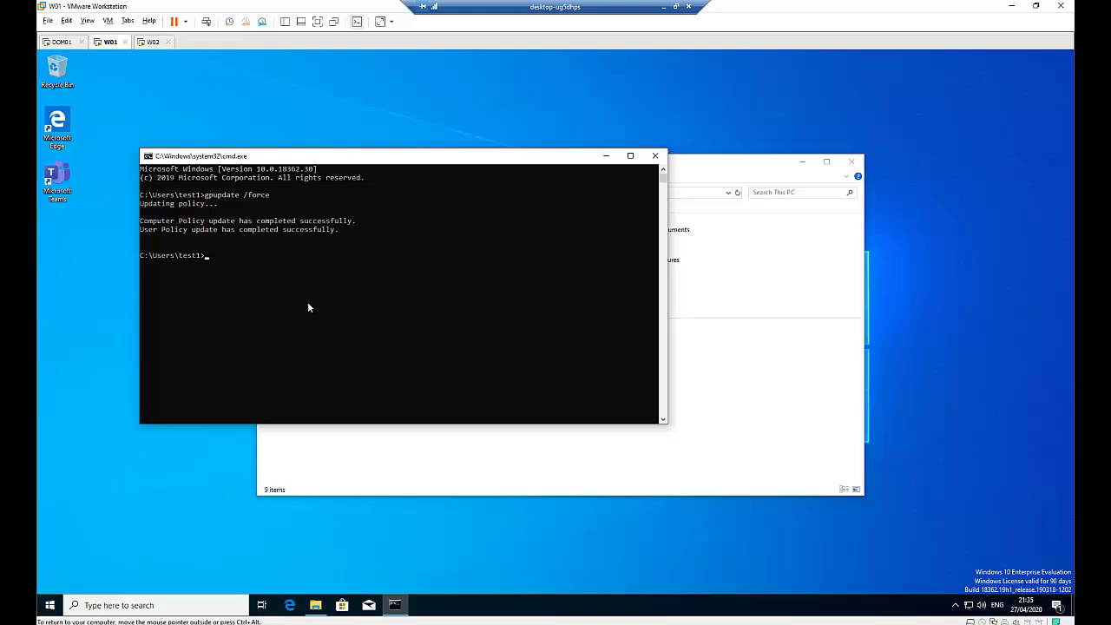
click(49, 608)
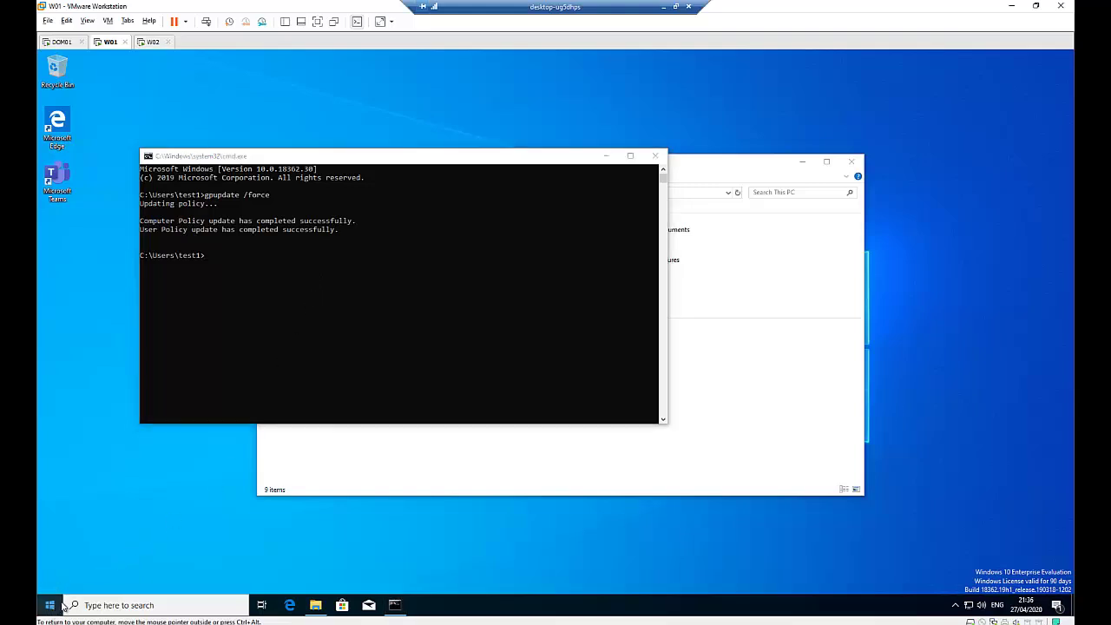
Step: Restart W01 through the Start button's Shut down or sign out menu
right_click(52, 605)
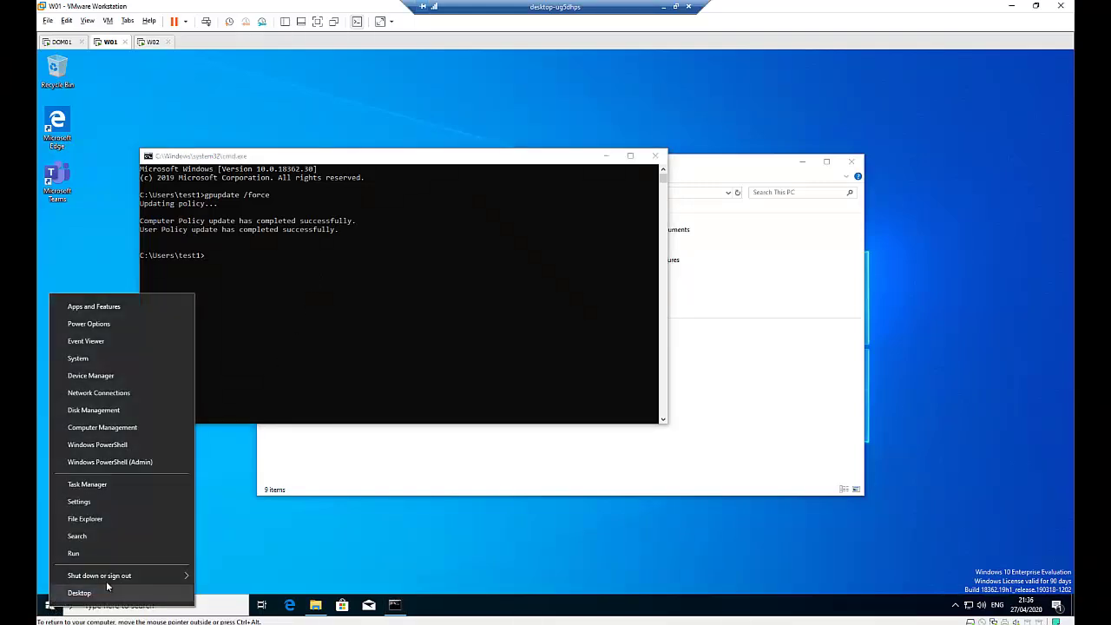
mouse_move(121, 575)
click(225, 576)
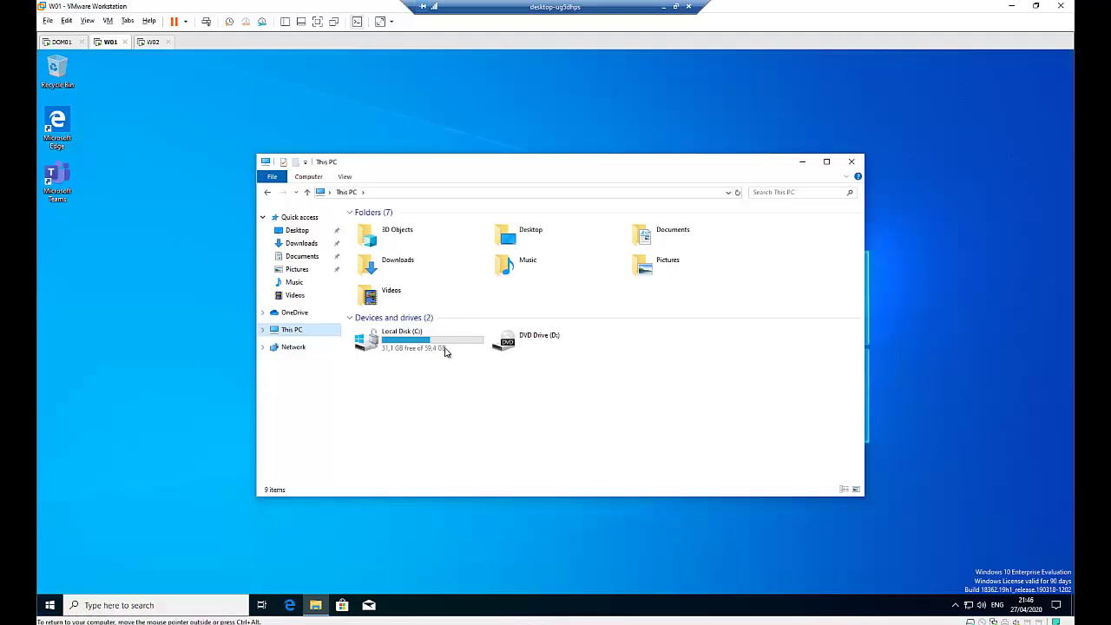
Step: On DOM01, view W01's BitLocker recovery password dated 2020-04-27 in England > Computers, then return to W01
click(57, 44)
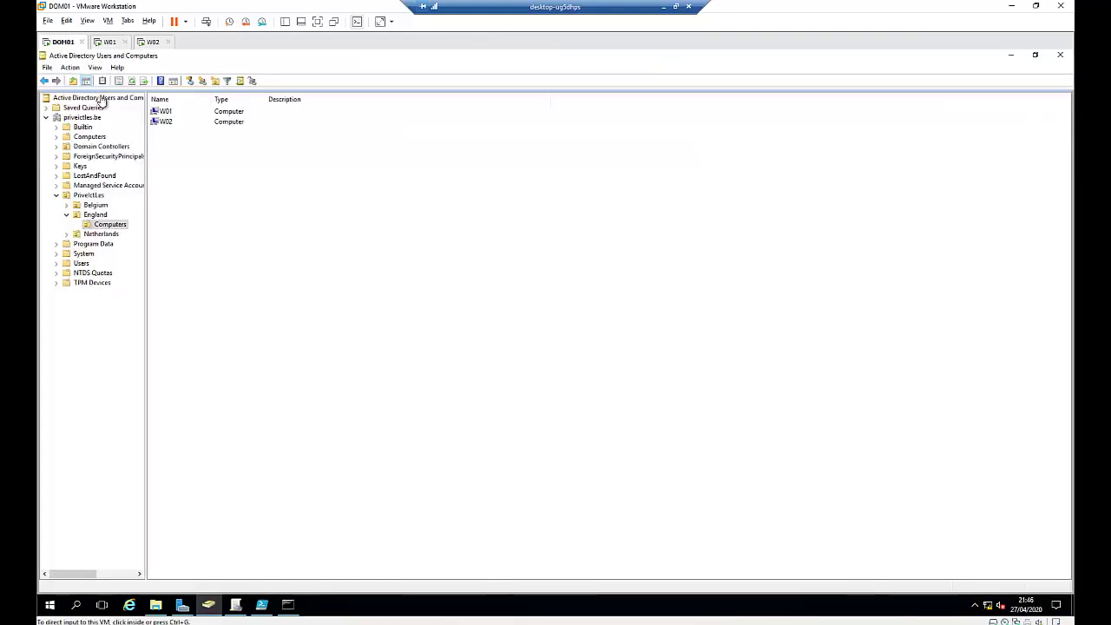
click(97, 215)
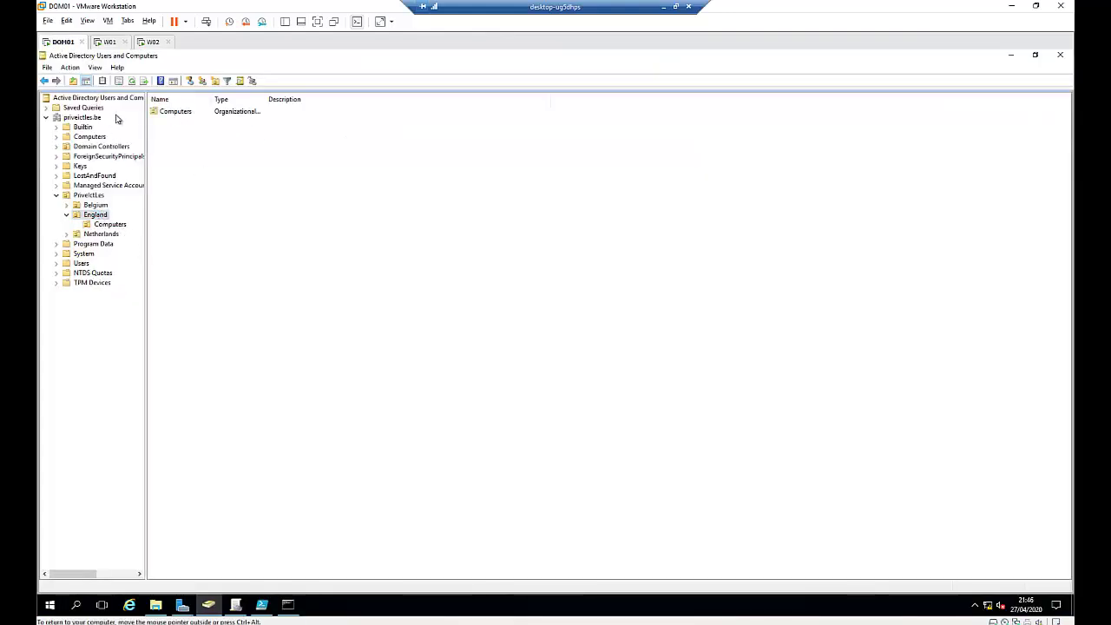
click(108, 224)
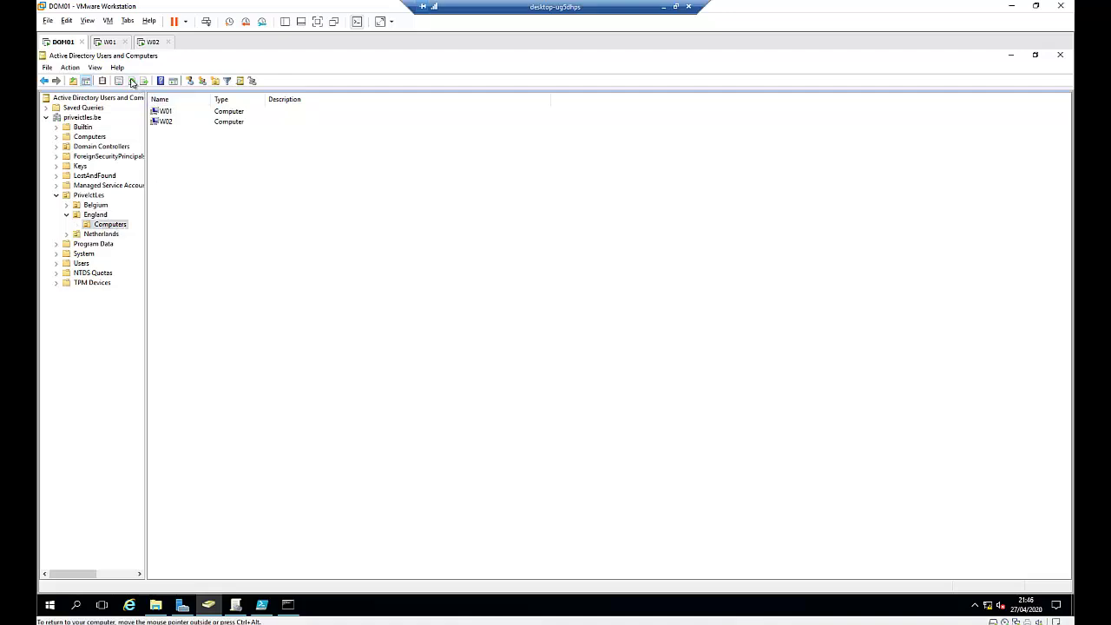
double_click(168, 116)
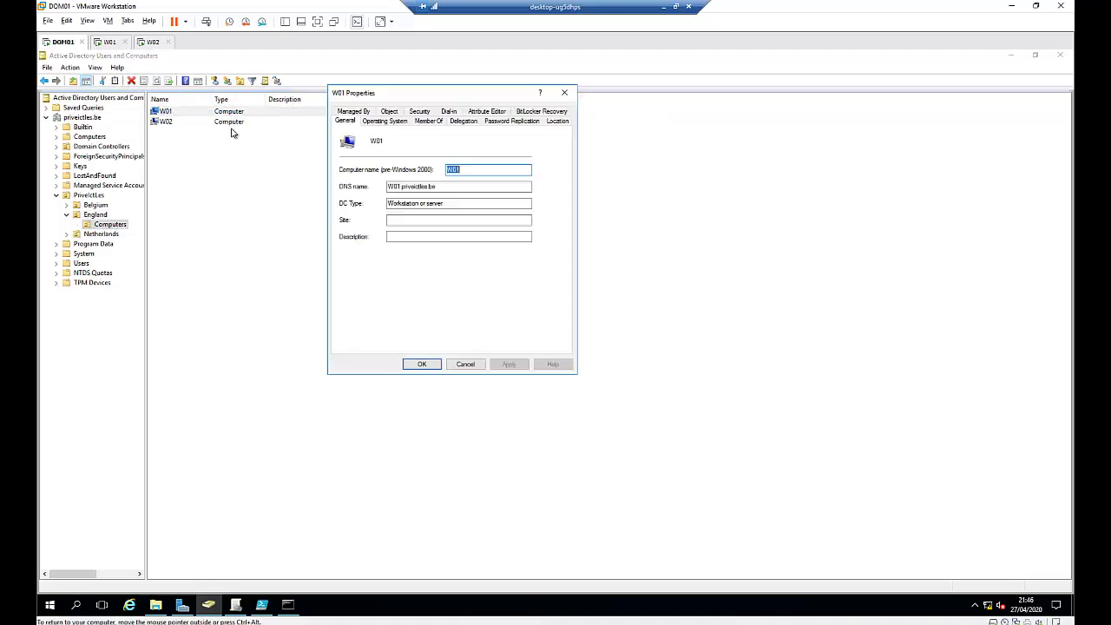
click(530, 116)
click(380, 160)
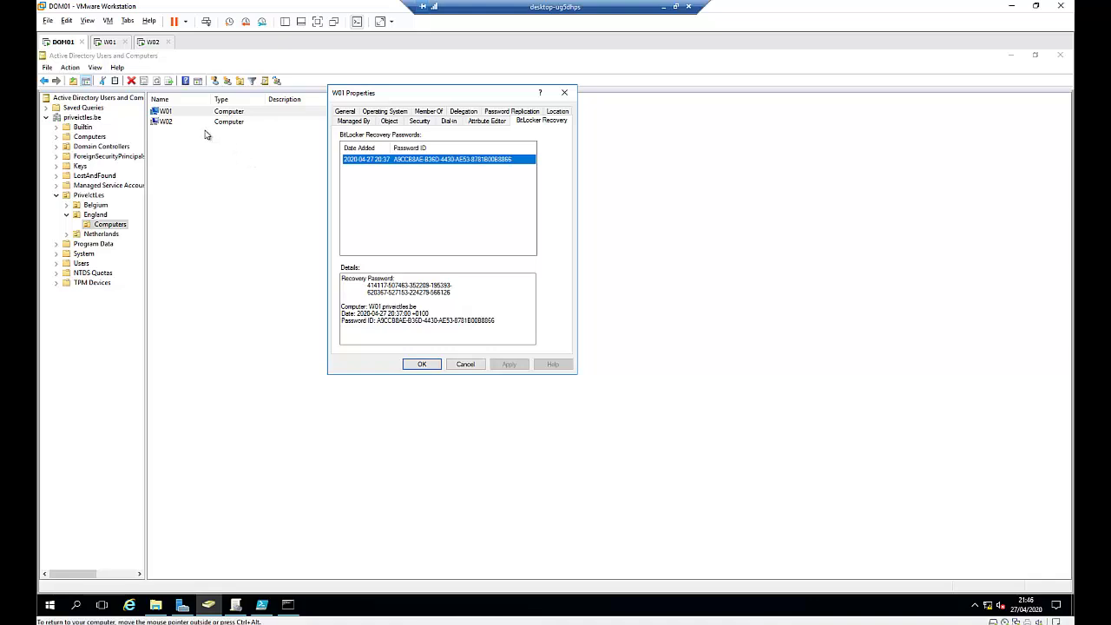
click(109, 42)
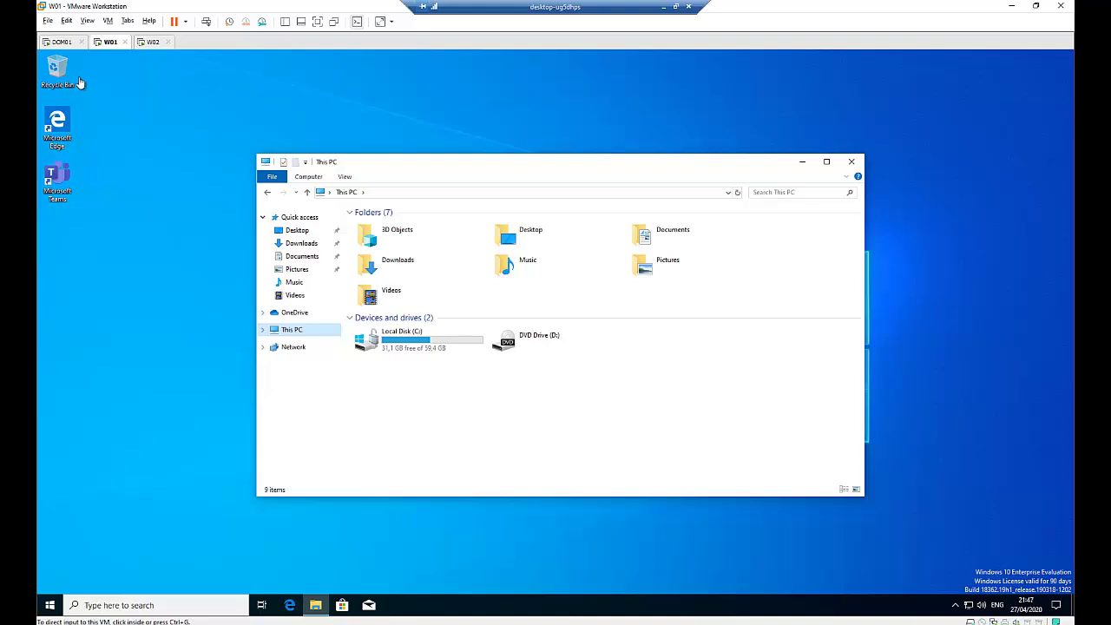
Step: Switch back to DOM01 to see W01's BitLocker Recovery tab again
click(61, 43)
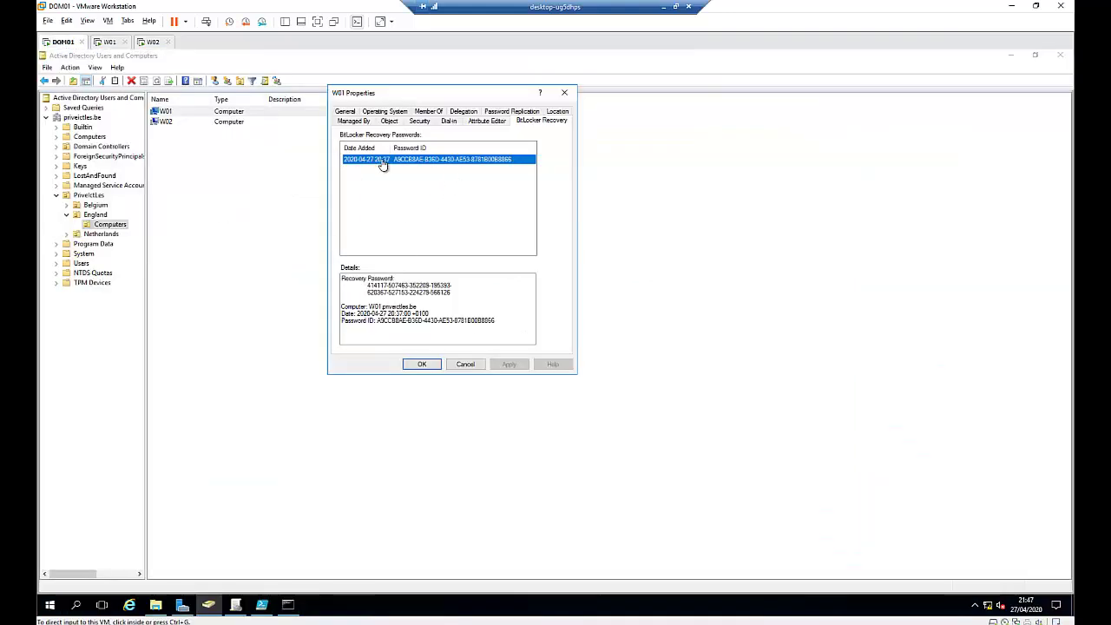